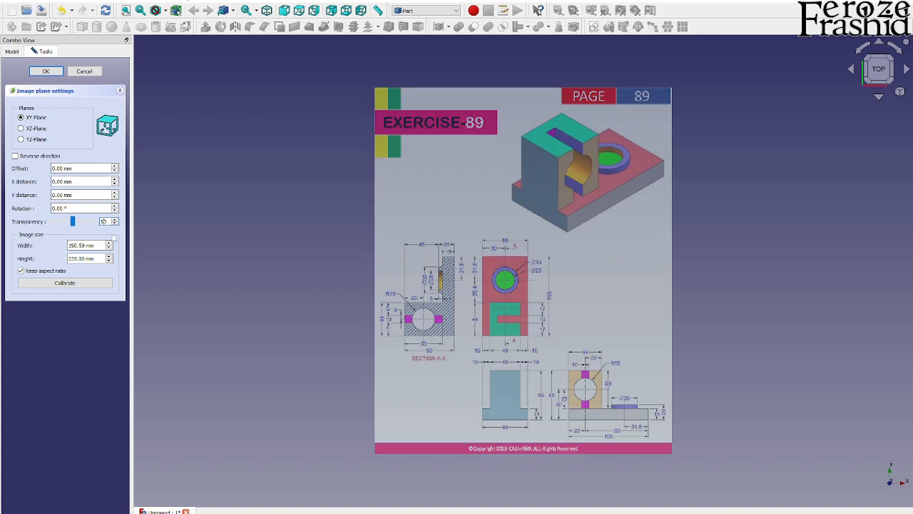
- Calibrate the reference image by tracing the plan view's overall length dimension as 105 mm, and accept the image plane settings
click(65, 282)
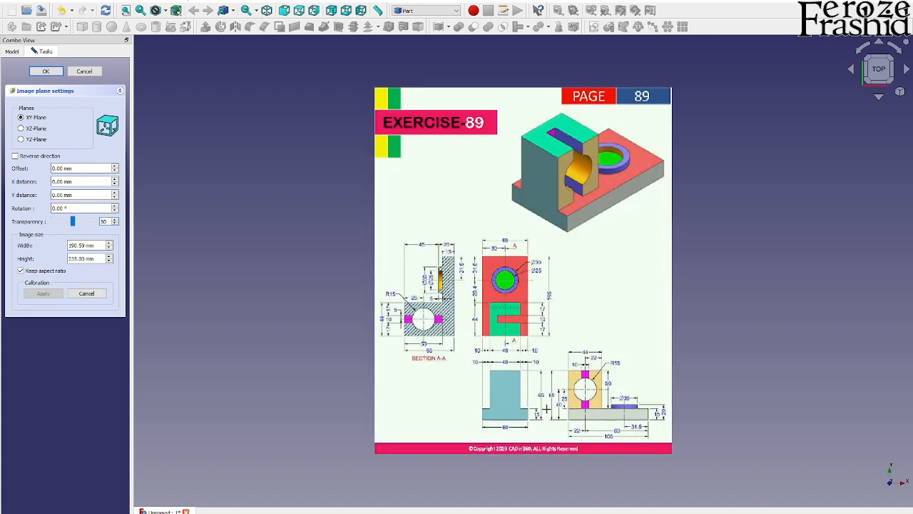
scroll(557, 371, up, 8)
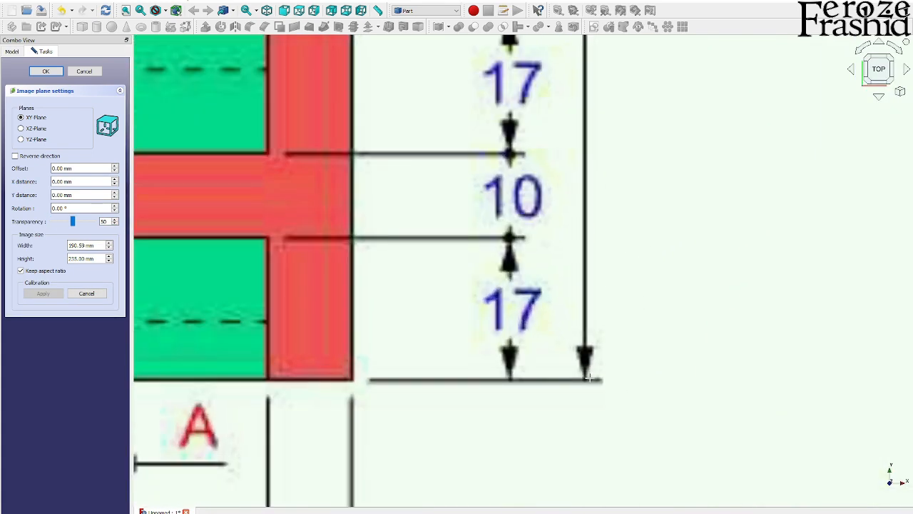
click(585, 379)
scroll(588, 378, down, 8)
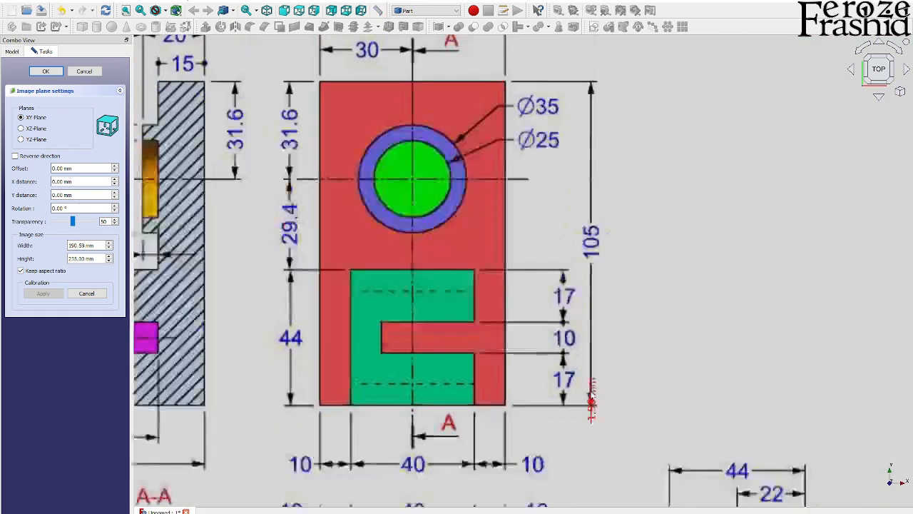
scroll(593, 200, up, 4)
scroll(593, 207, up, 2)
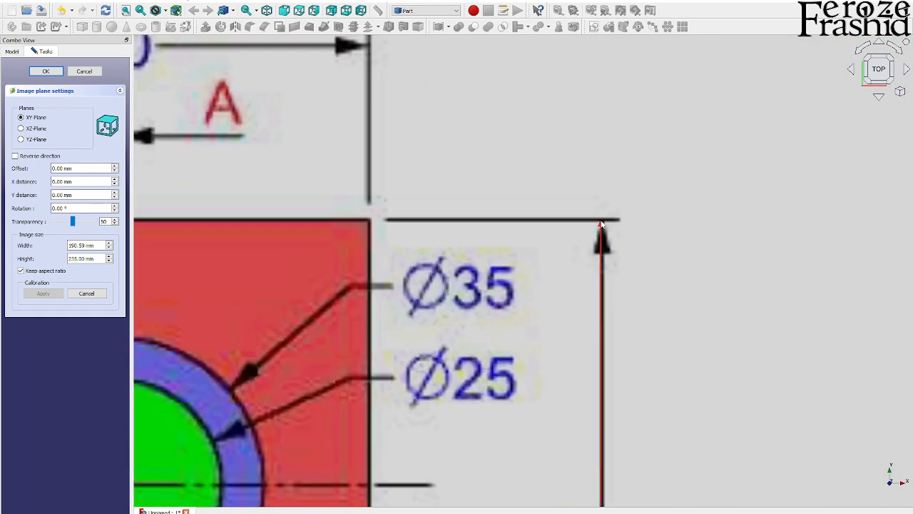
click(603, 213)
scroll(612, 181, down, 2)
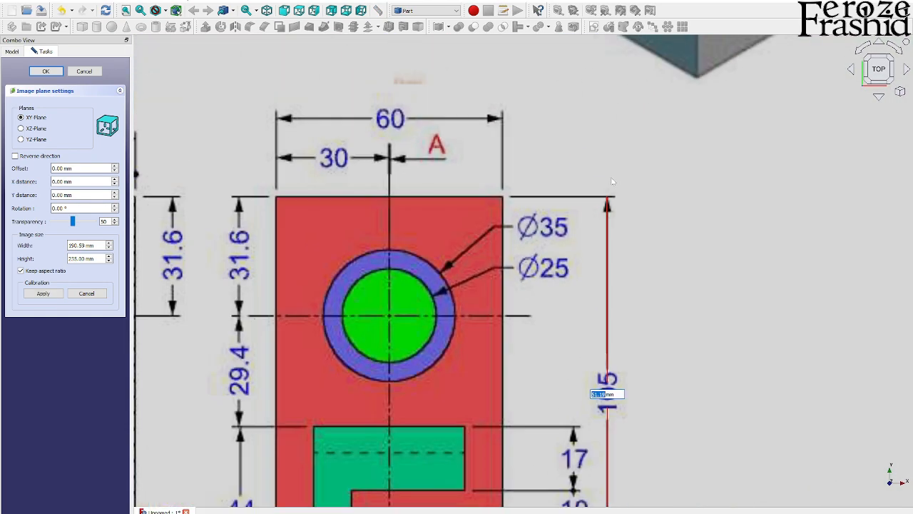
text(10)
key(Return)
scroll(521, 195, down, 3)
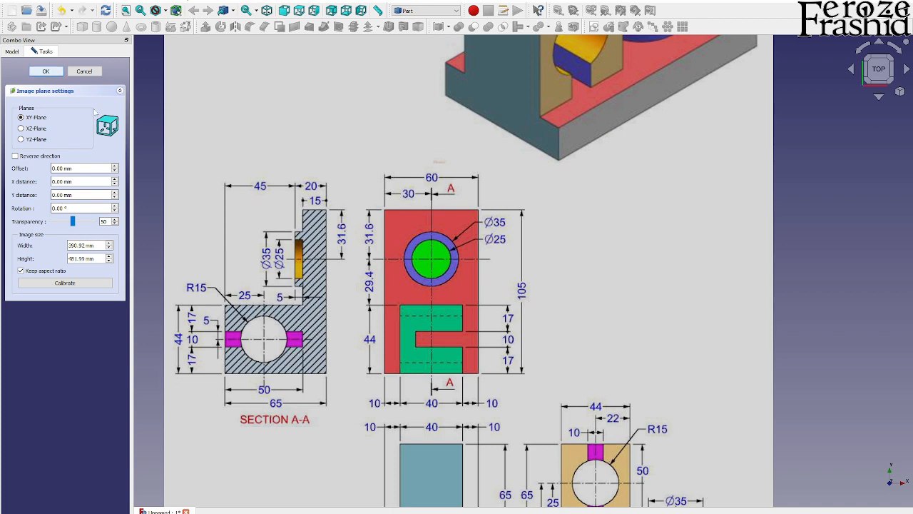
click(46, 72)
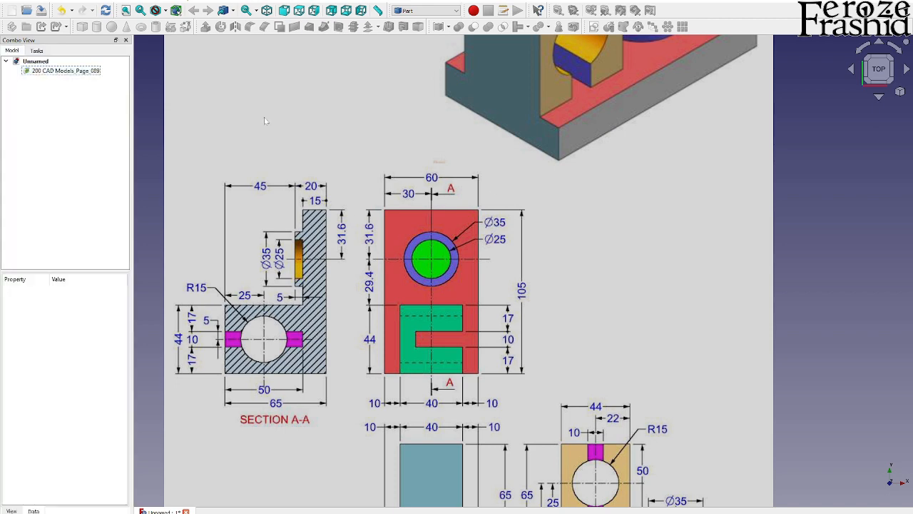
- Show the axis cross and move the reference image so the plan view's lower-left corner sits on the origin
scroll(677, 208, down, 3)
key(a)
key(c)
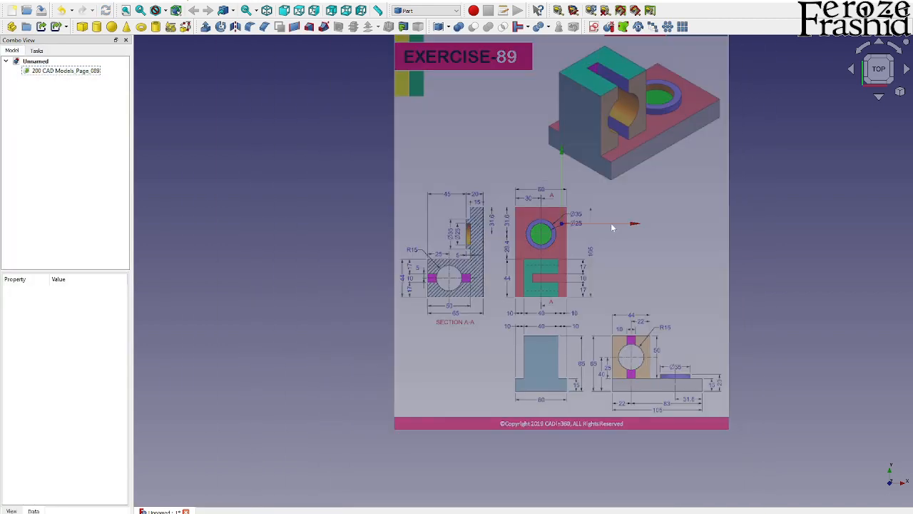
click(56, 71)
right_click(56, 71)
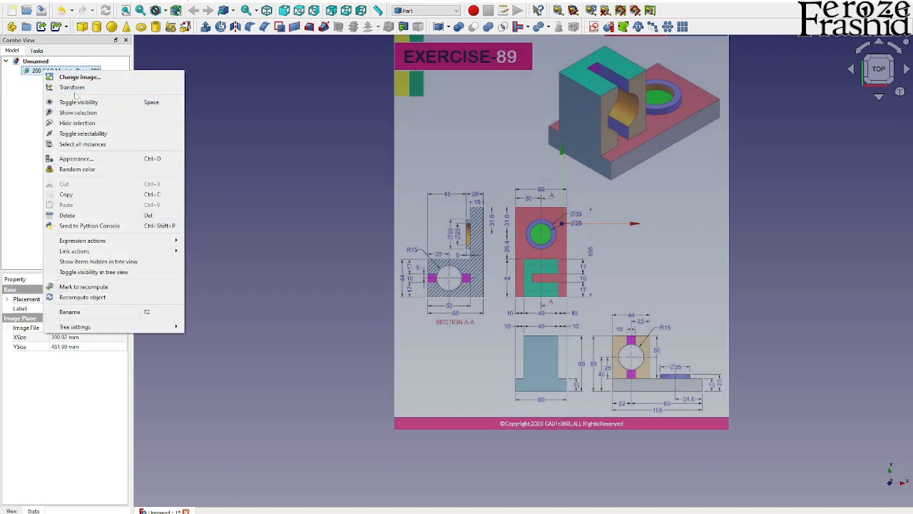
click(80, 89)
scroll(703, 258, up, 2)
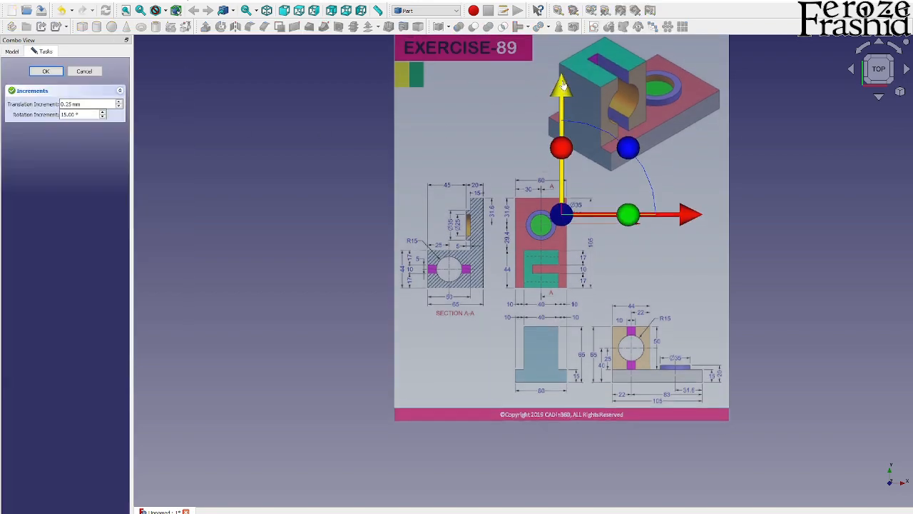
drag(703, 259, 707, 258)
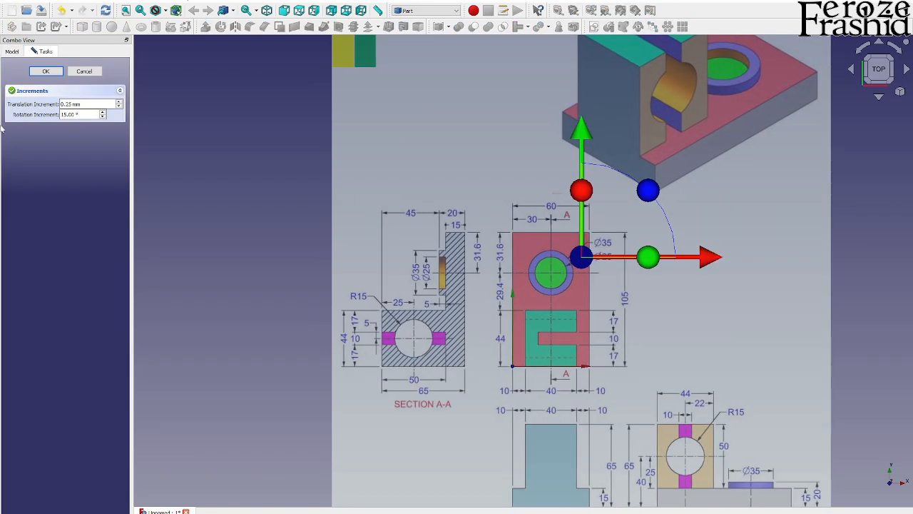
click(47, 71)
click(188, 193)
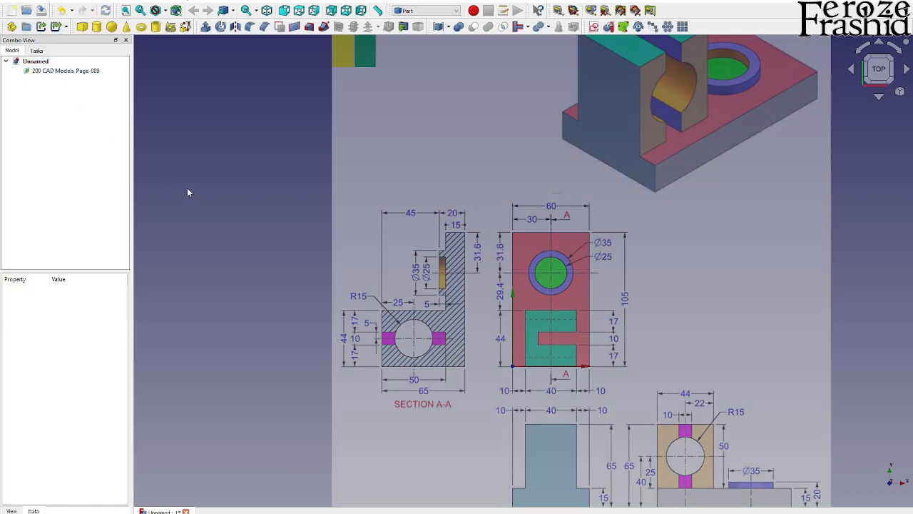
scroll(187, 192, down, 2)
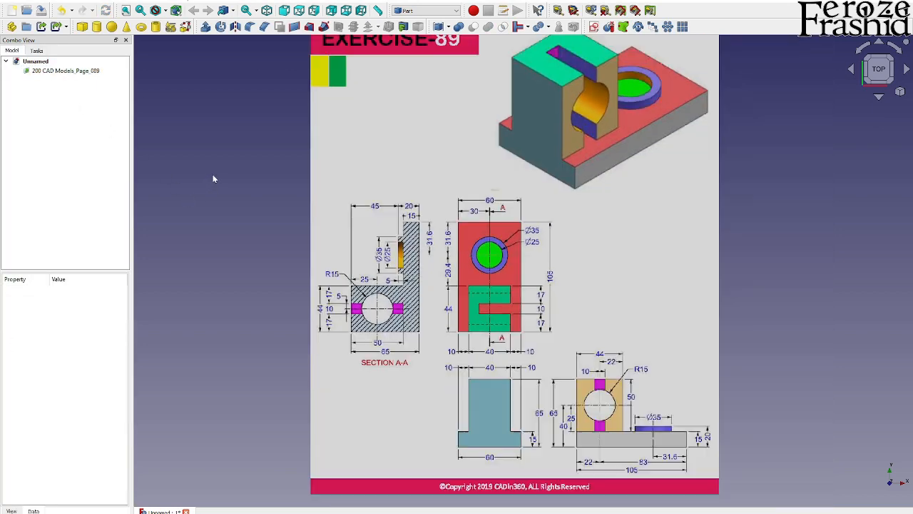
scroll(394, 269, up, 2)
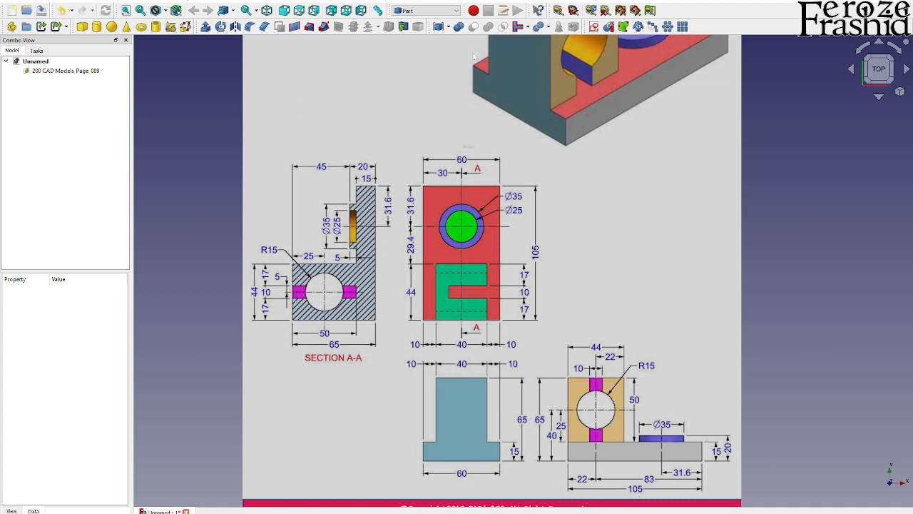
click(593, 26)
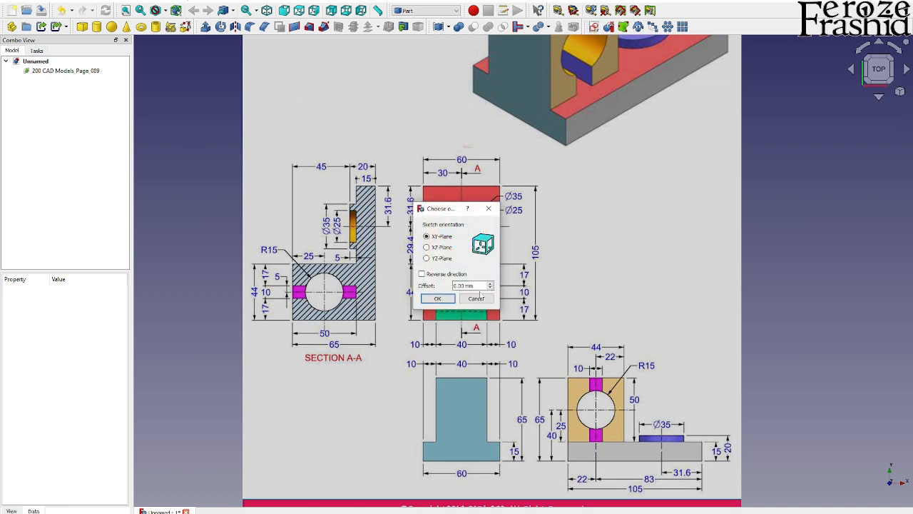
click(477, 298)
- Switch to the Part Design workbench, create a body and start a sketch on its XY plane
click(426, 10)
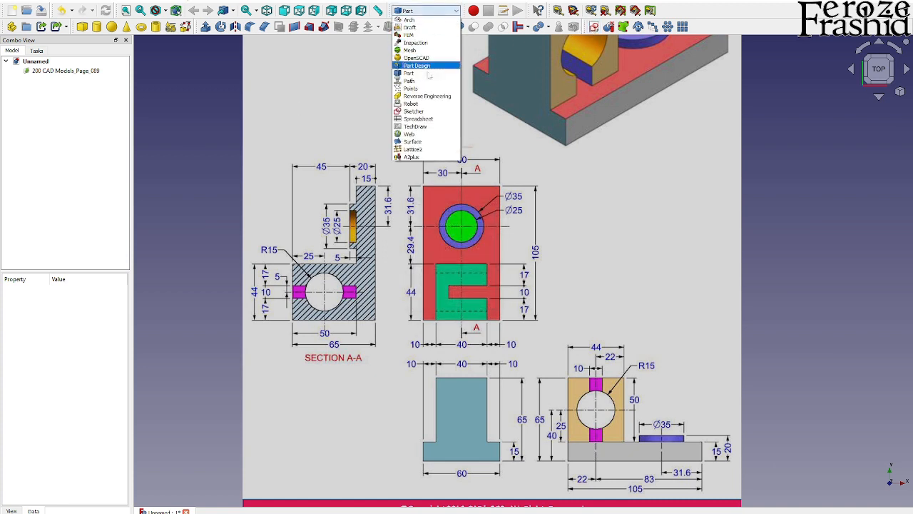
click(428, 66)
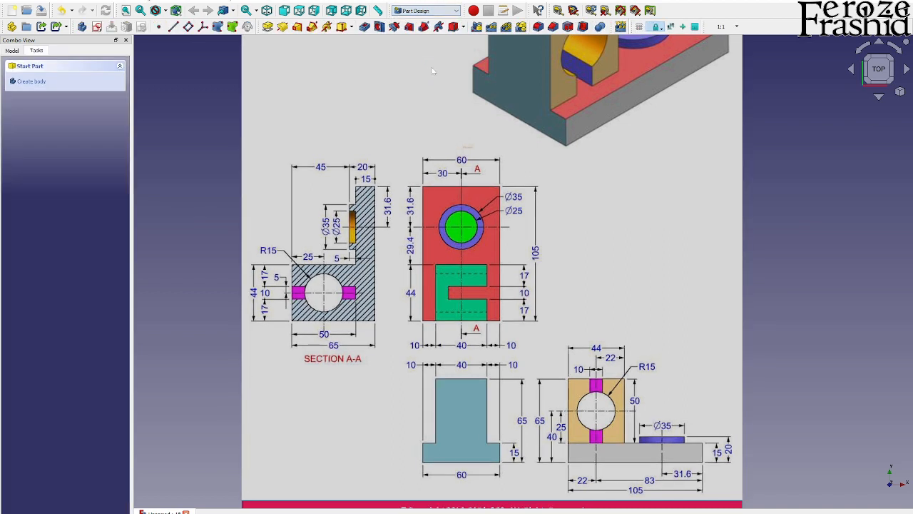
click(34, 81)
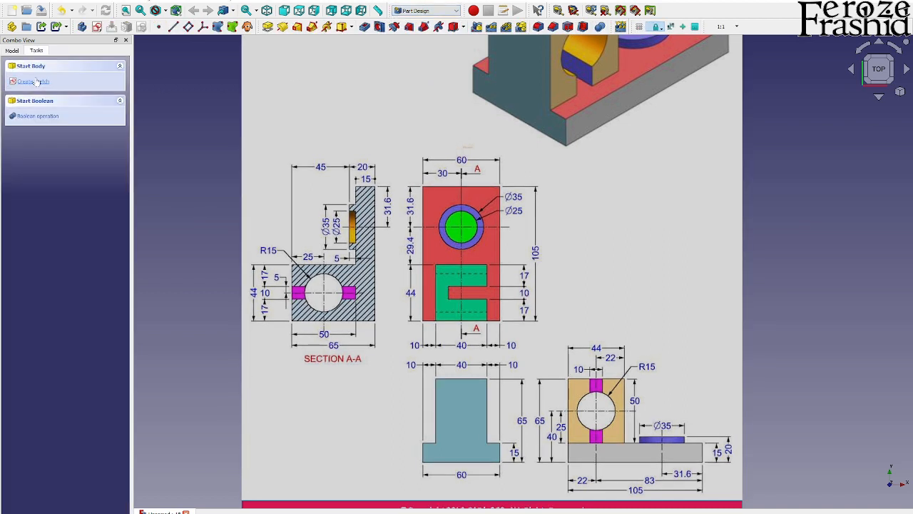
click(35, 82)
click(42, 108)
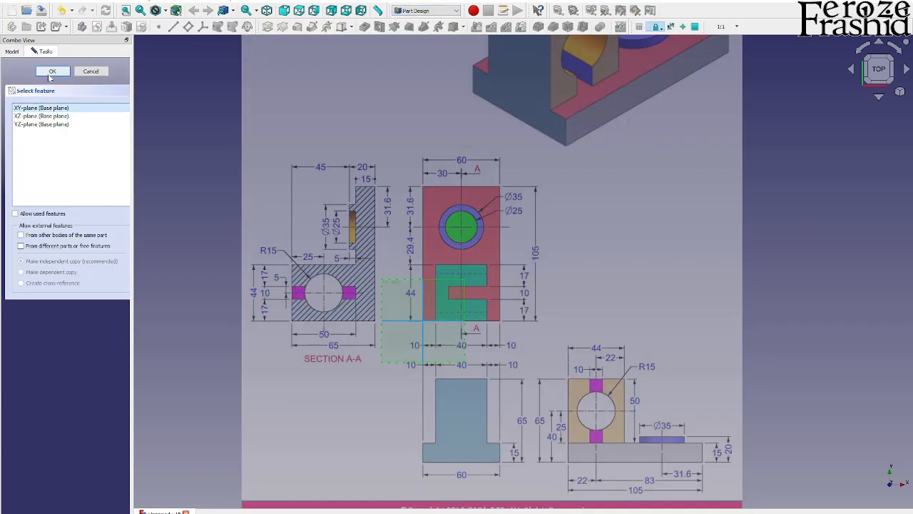
click(48, 71)
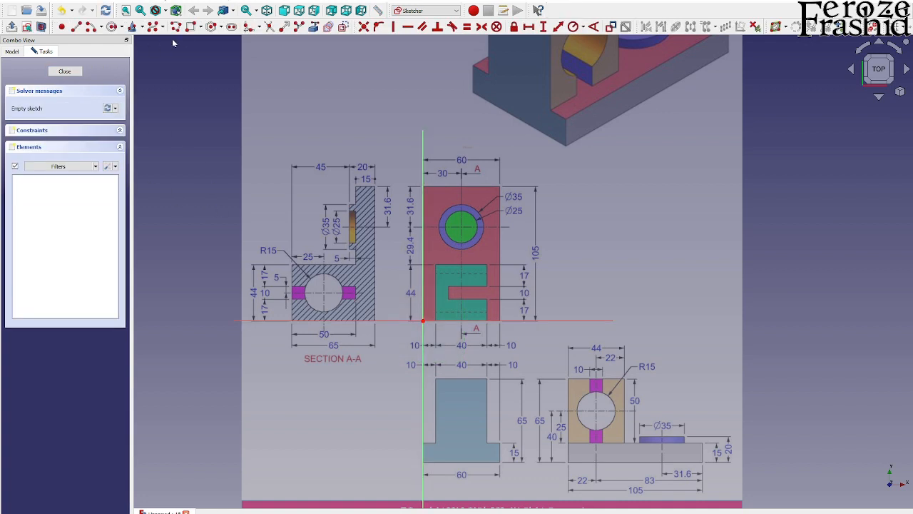
- Draw a rectangle of about 60 × 105 mm from the origin over the plan view's base plate outline
click(191, 28)
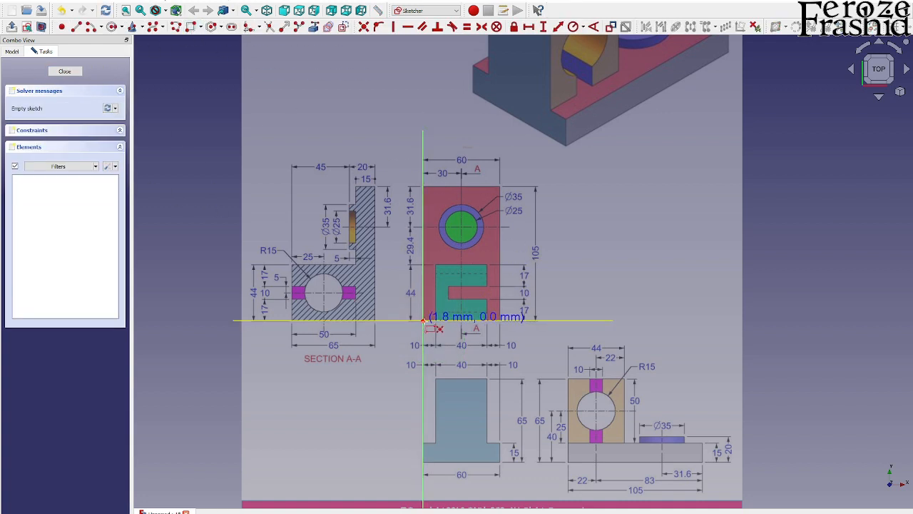
click(423, 320)
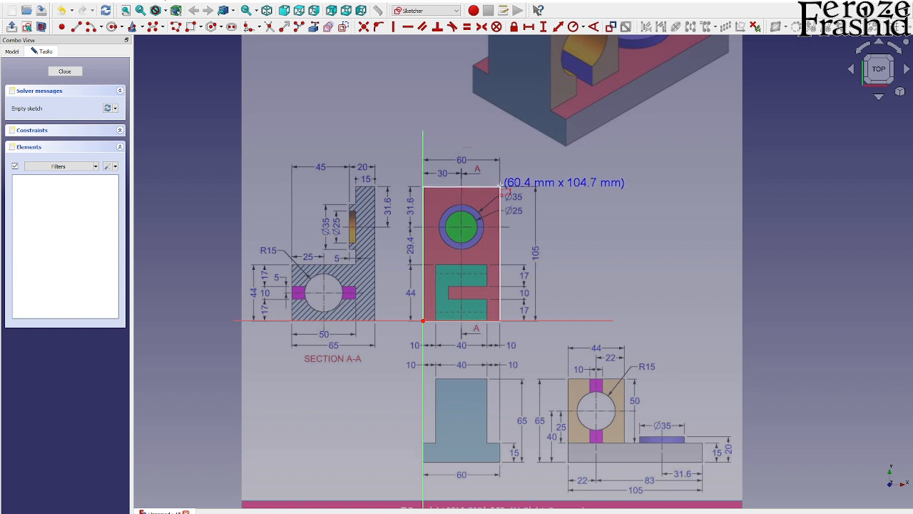
click(500, 186)
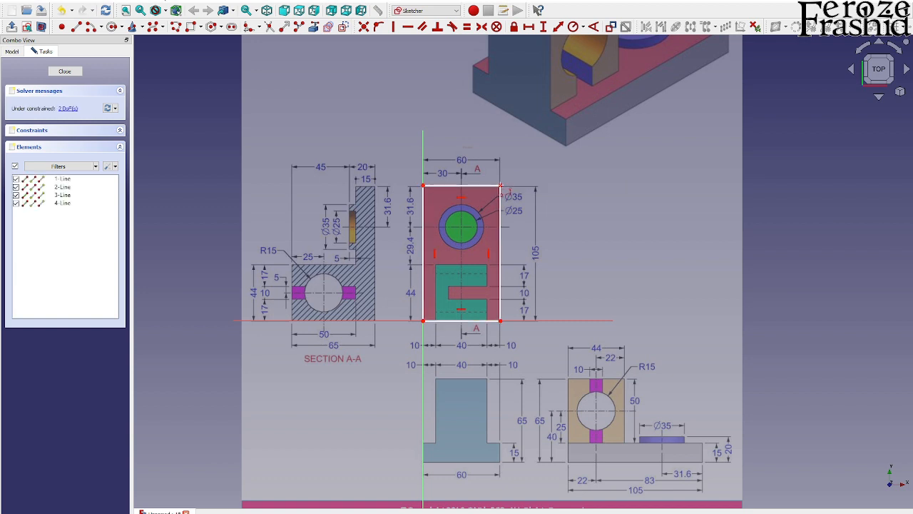
- Constrain the rectangle to 60 mm horizontally and 105 mm vertically, and close the sketch
click(477, 187)
click(529, 27)
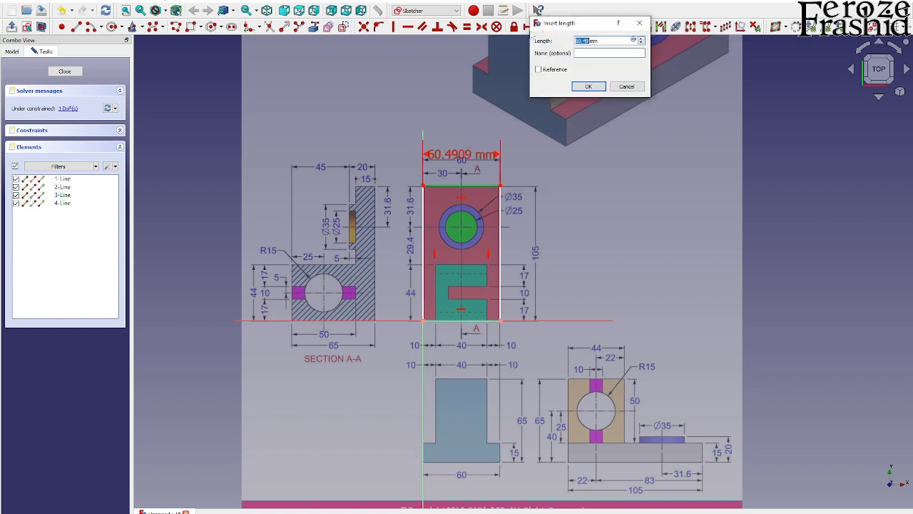
text(60)
key(Return)
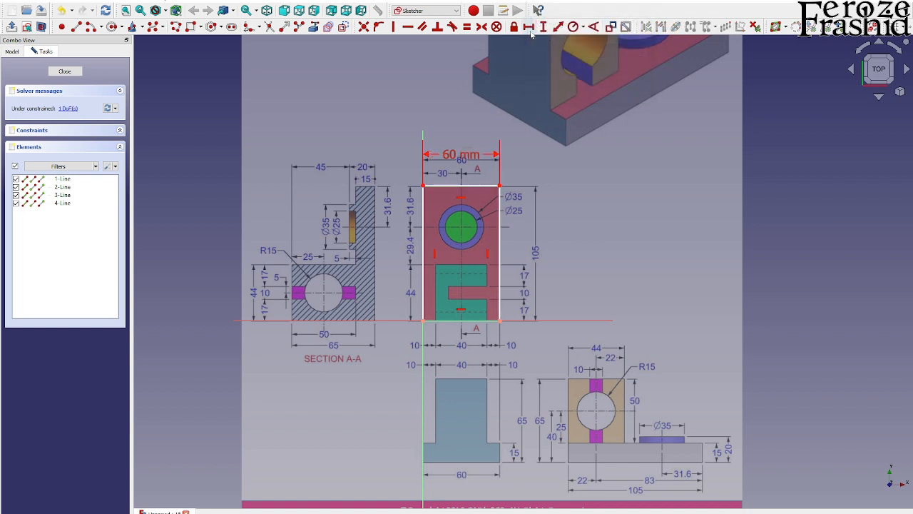
click(502, 219)
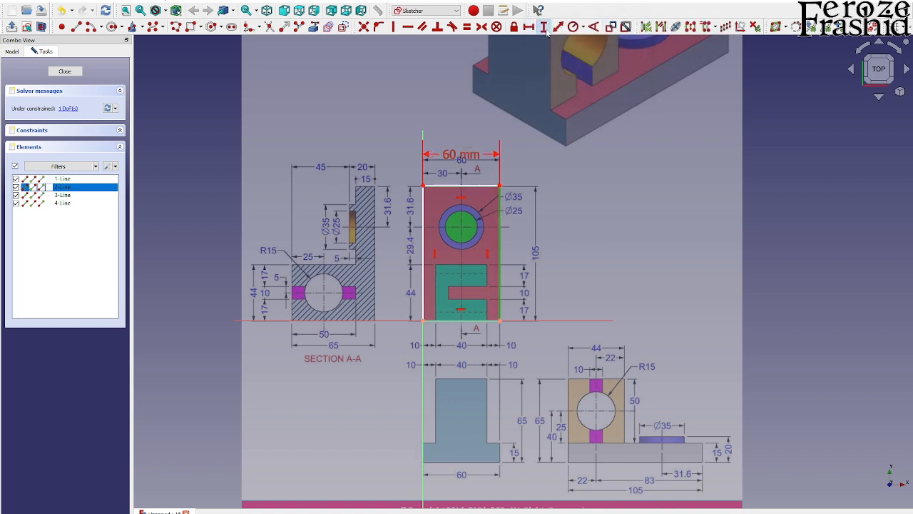
click(543, 27)
text(105)
key(Return)
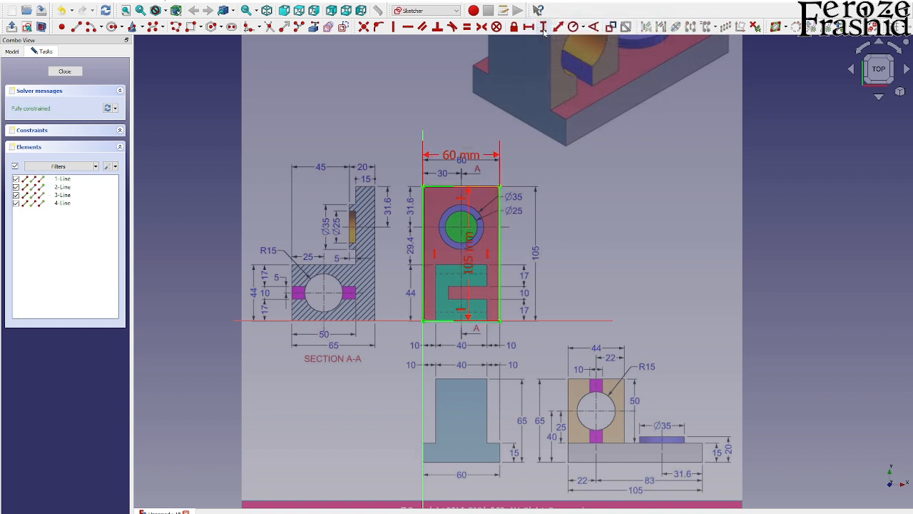
click(65, 71)
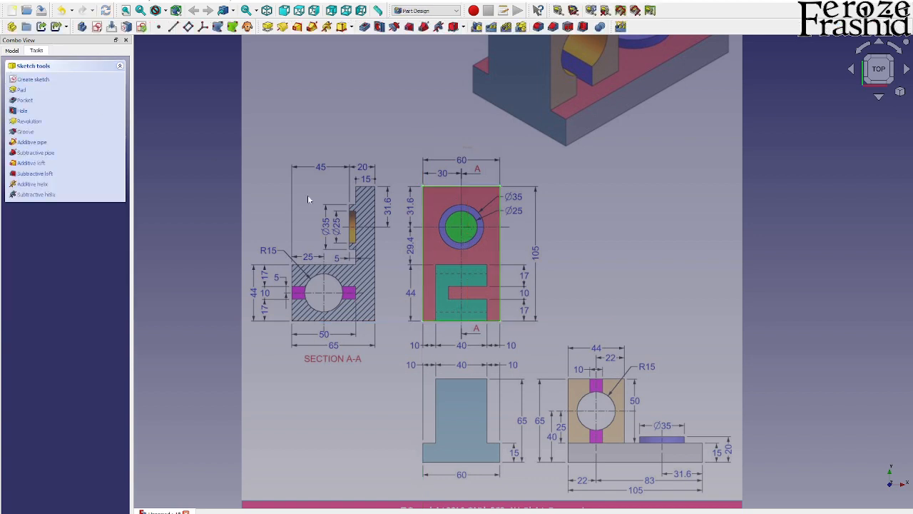
- Rename the base plate sketch as sksBase
click(11, 51)
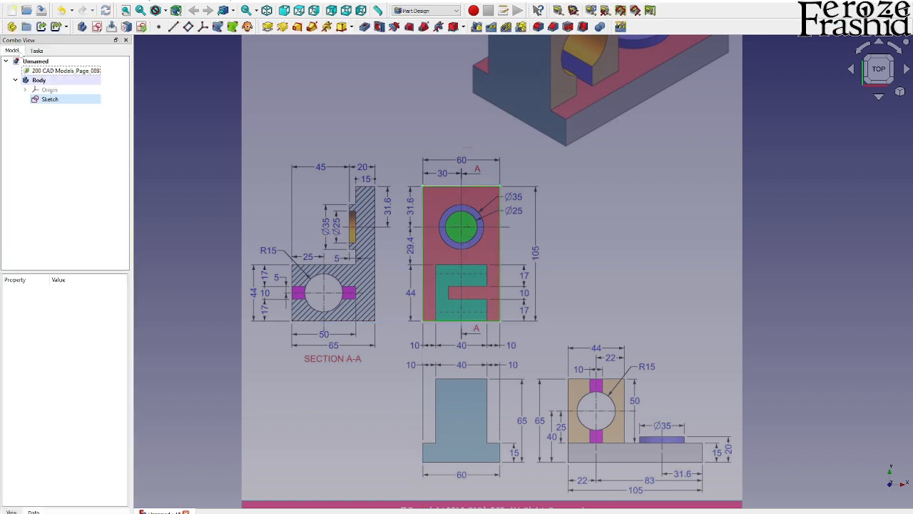
click(46, 99)
key(F2)
text(sks)
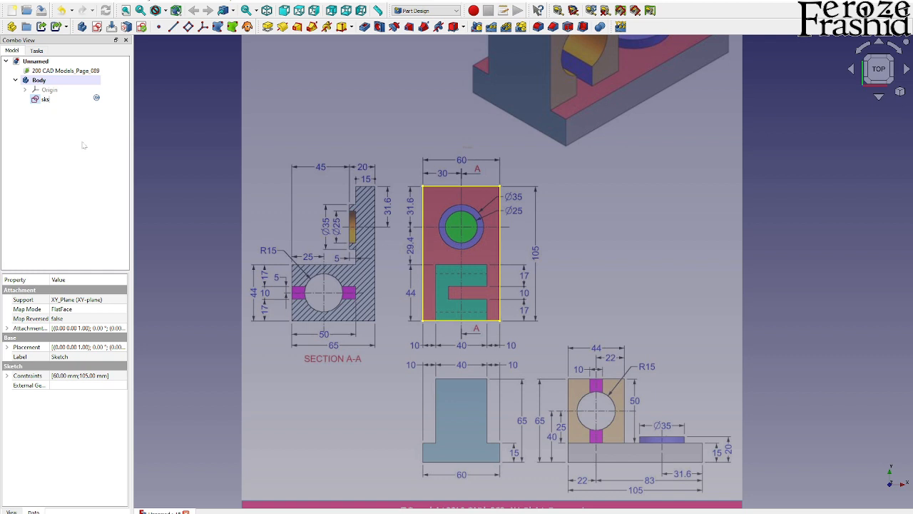
text(Base)
key(Return)
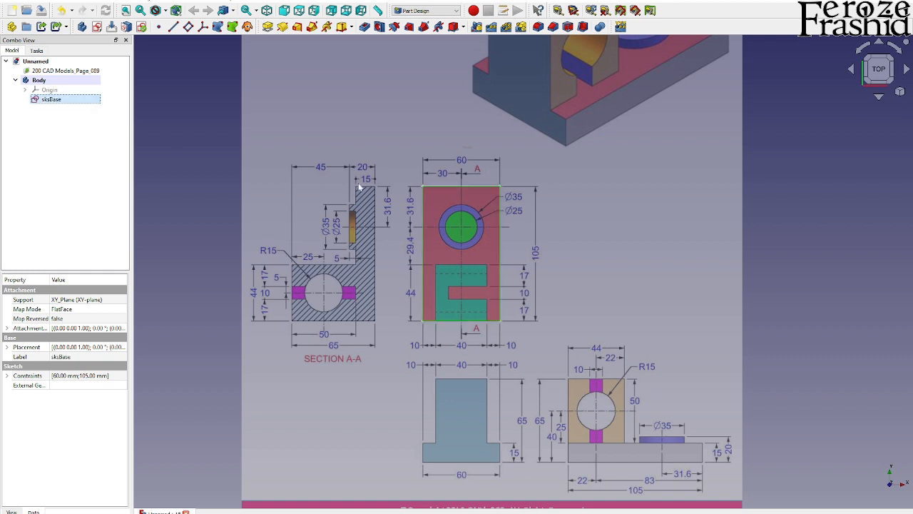
- Pad the sksBase sketch 15 mm and show the plate in isometric view
click(267, 27)
key(Return)
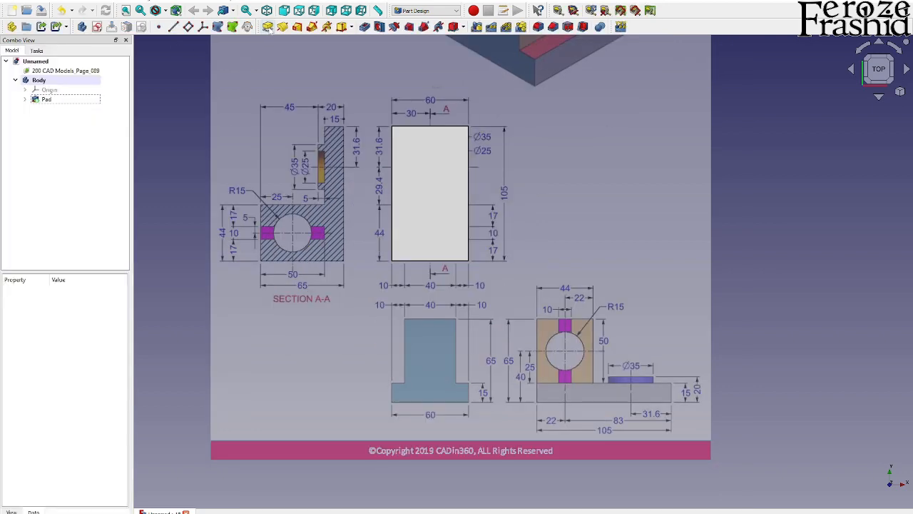
key(0)
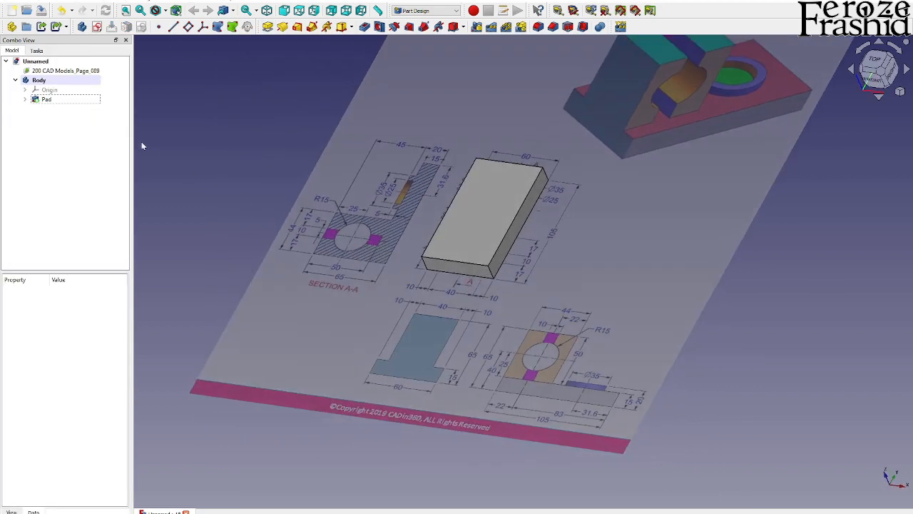
- Rename the pad as Base
click(45, 100)
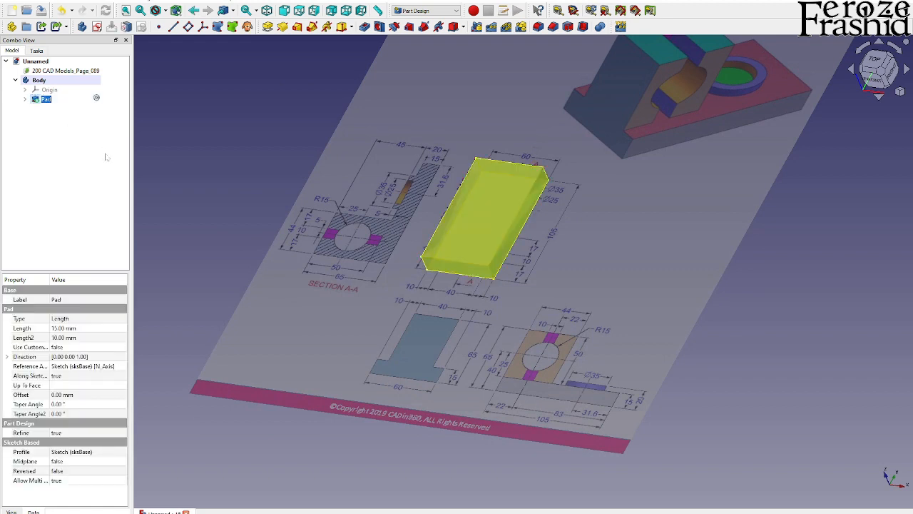
text(Base)
key(Return)
click(238, 250)
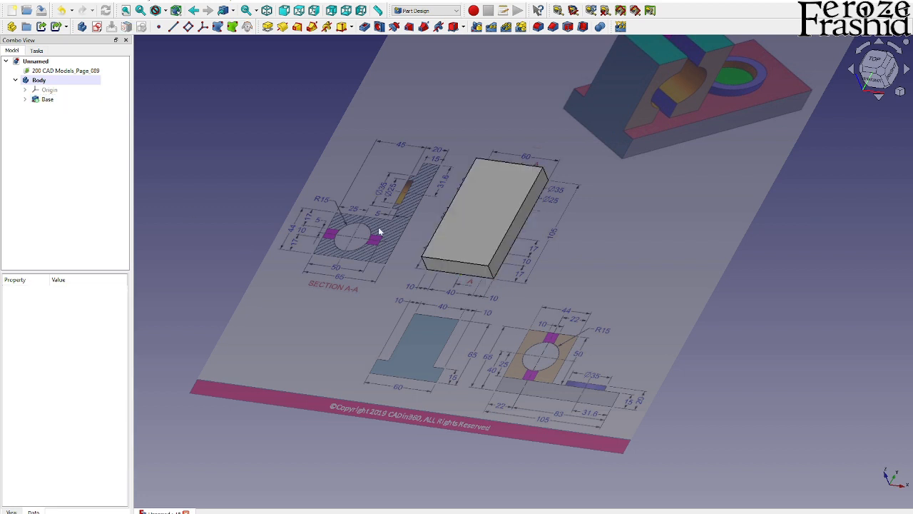
- Start a new sketch on the XY-plane of the body and hide the Base pad to expose the drawing
scroll(696, 132, down, 2)
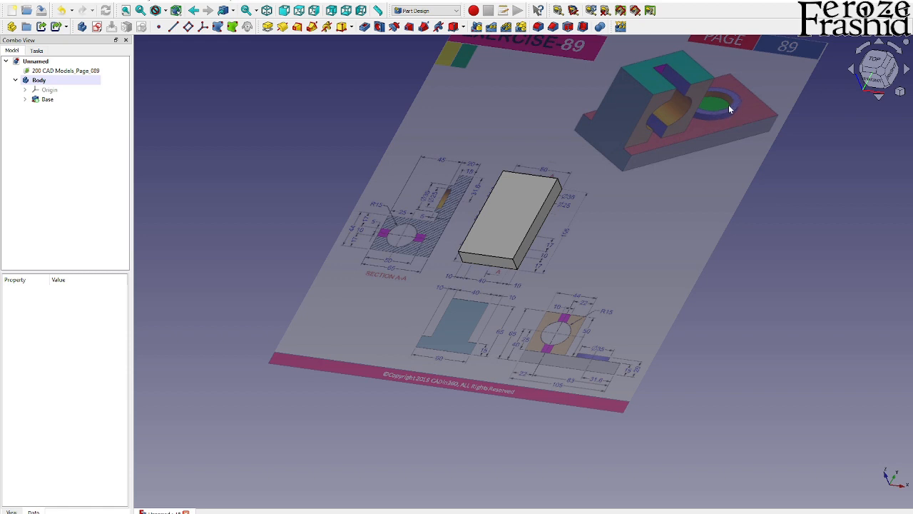
scroll(450, 204, up, 2)
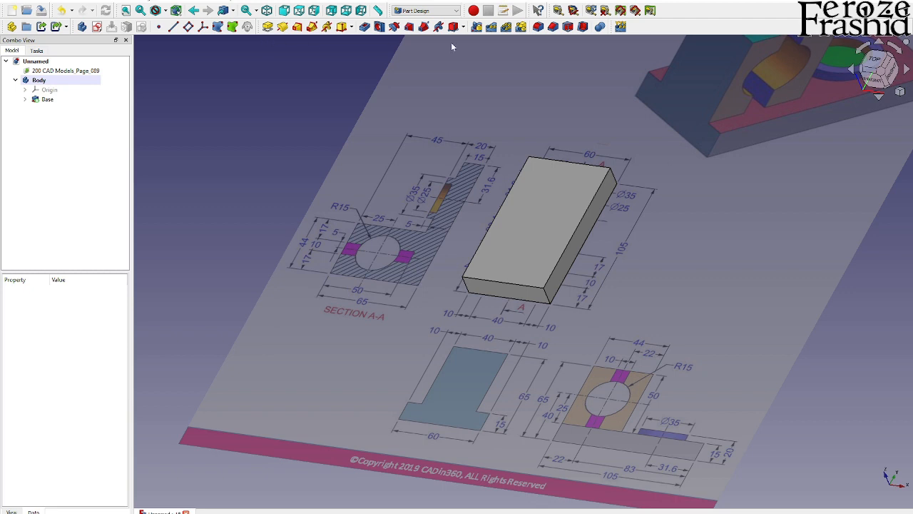
click(97, 27)
click(41, 108)
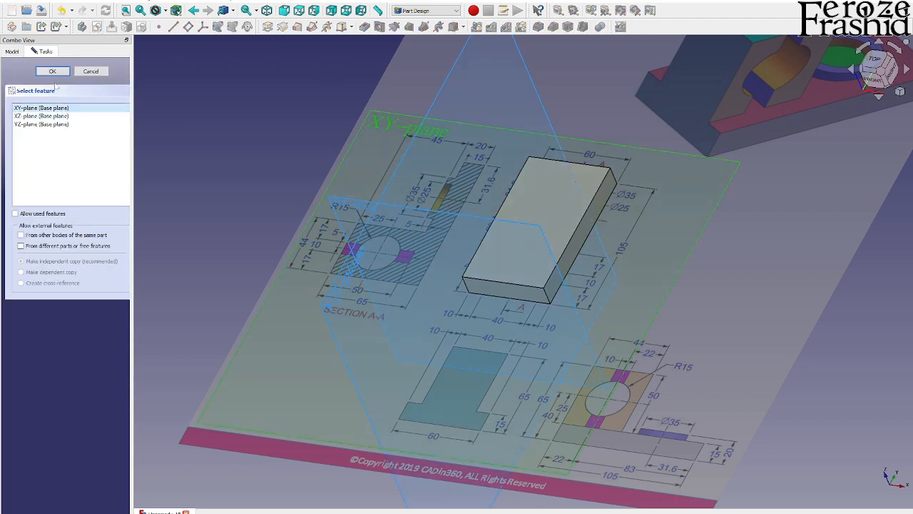
click(52, 71)
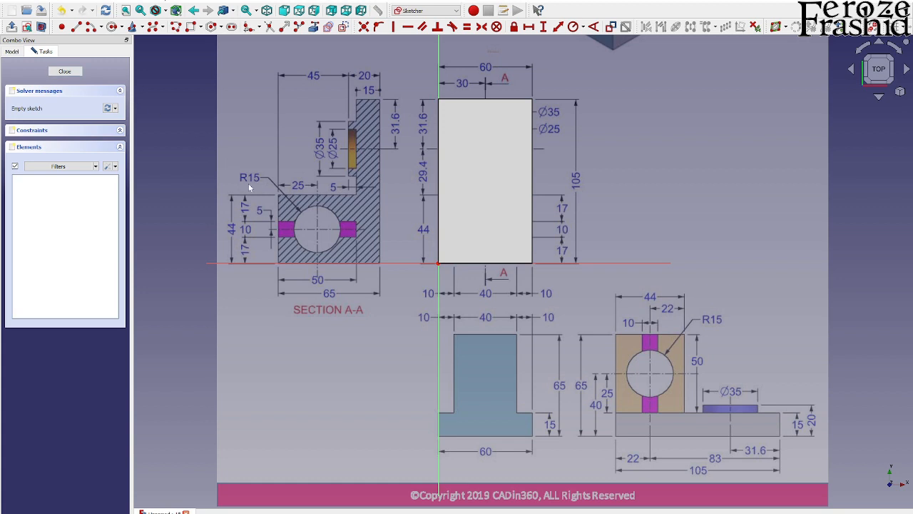
click(12, 51)
click(45, 100)
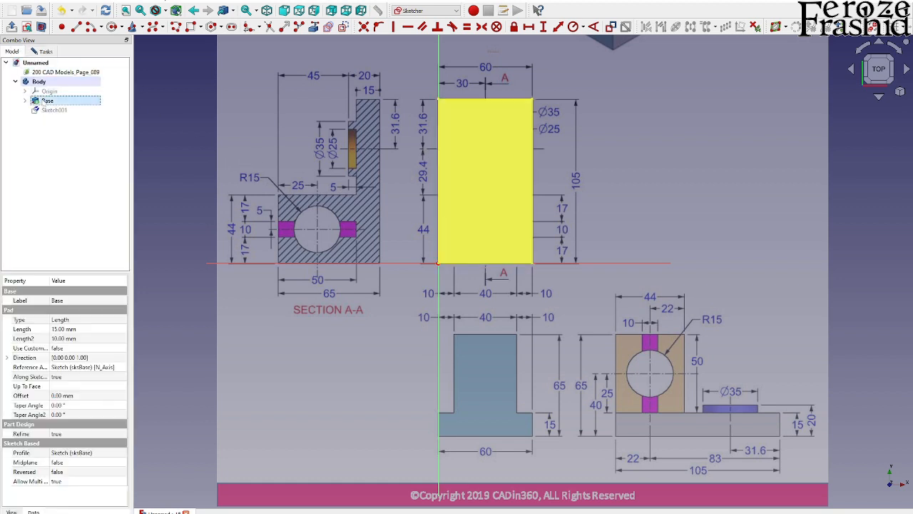
- Draw two concentric circles over the collar's inner and outer rings, centred at about (29.6 mm, 73.1 mm)
scroll(477, 158, up, 3)
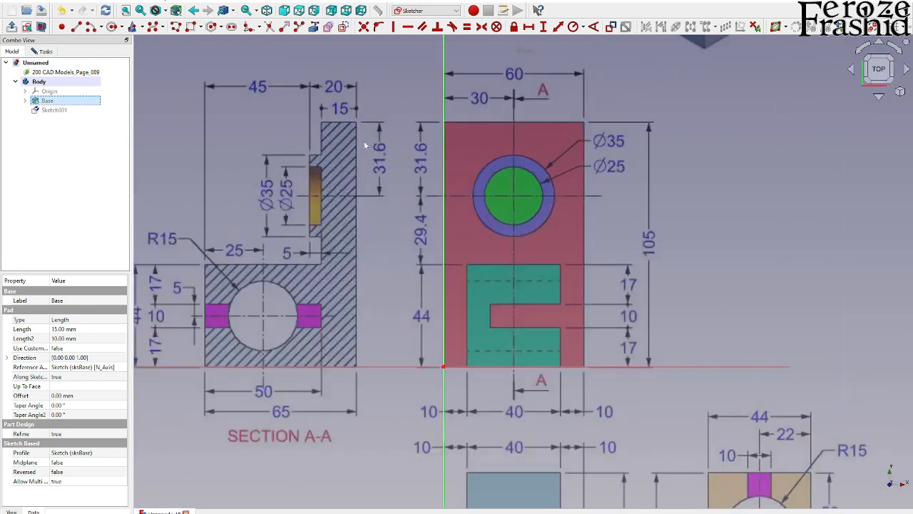
click(113, 26)
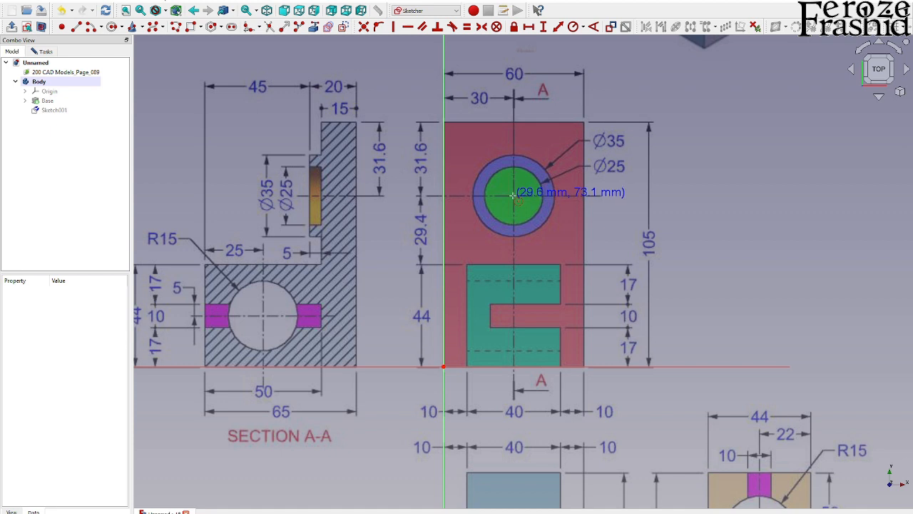
click(513, 195)
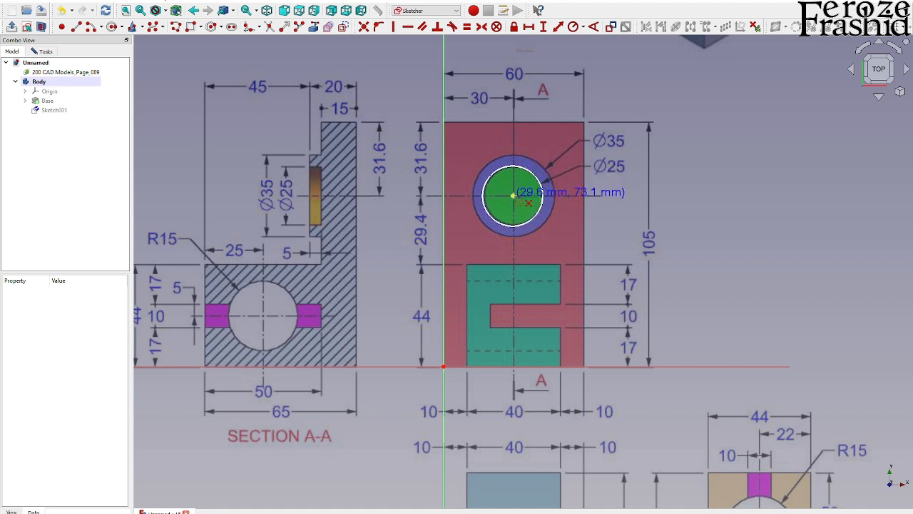
click(523, 154)
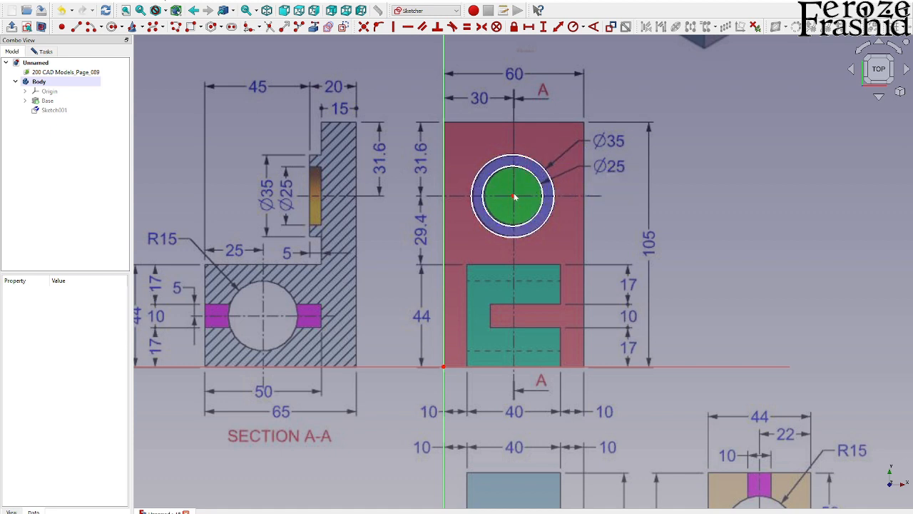
- Constrain the circles' centre 73.4 mm vertically and 30 mm horizontally from the origin
click(513, 197)
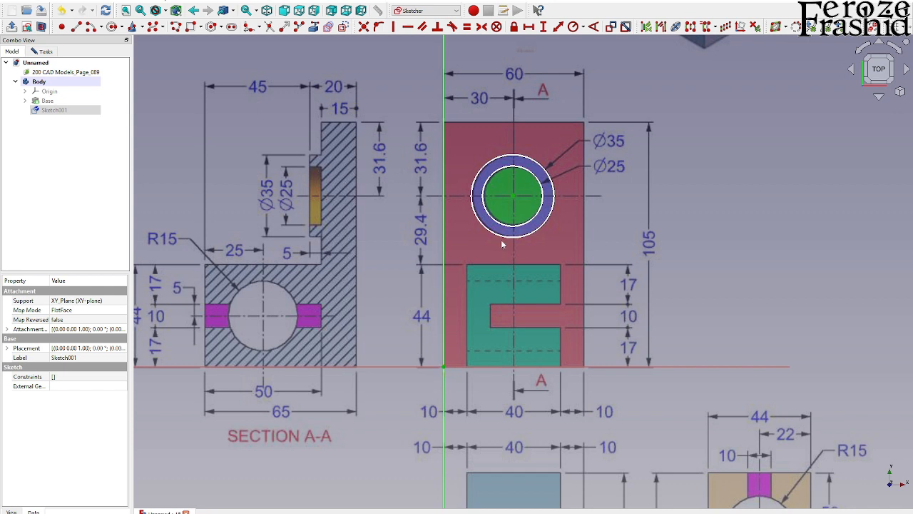
click(543, 27)
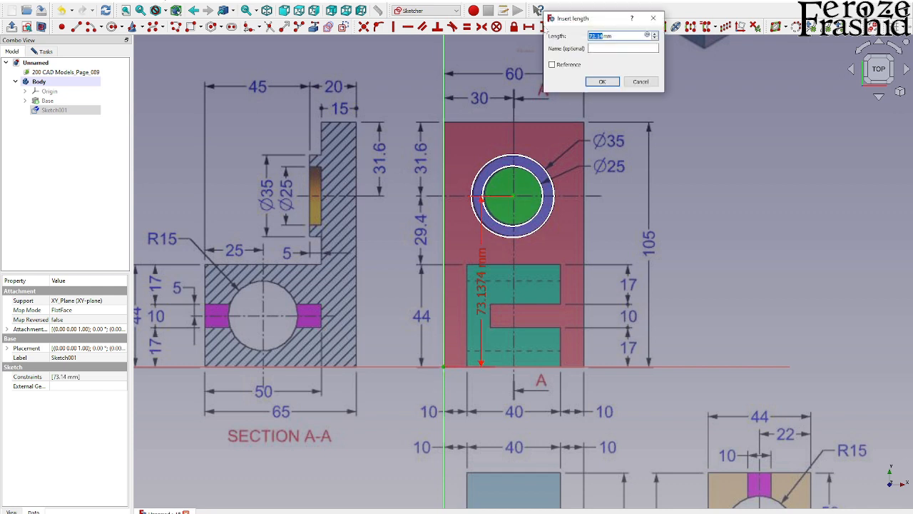
text(44+29)
key(Return)
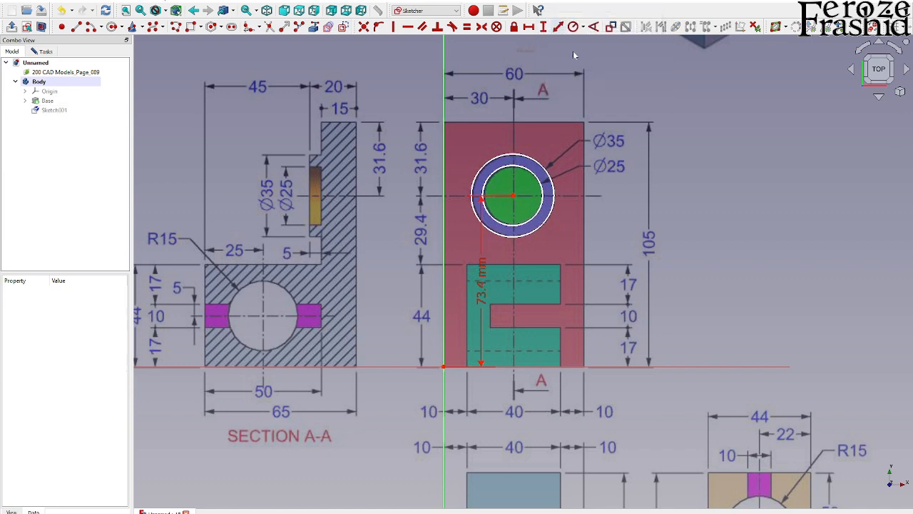
click(513, 195)
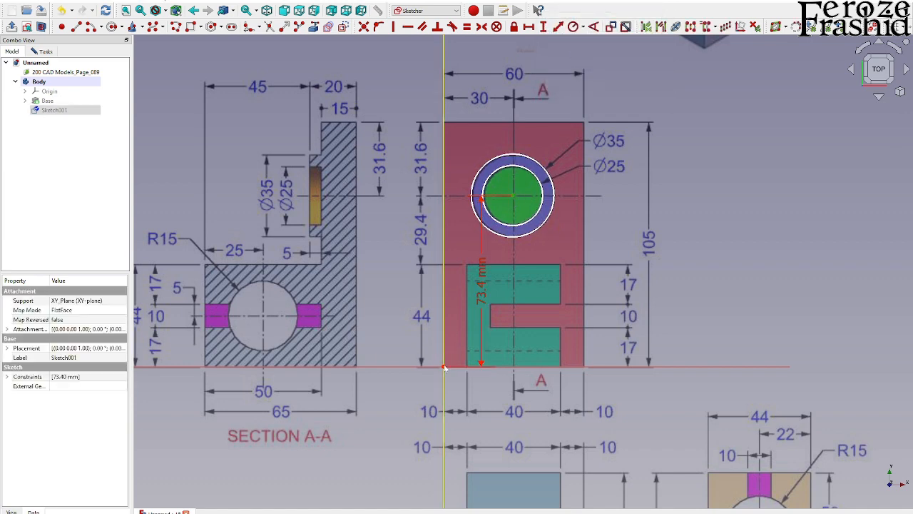
click(528, 27)
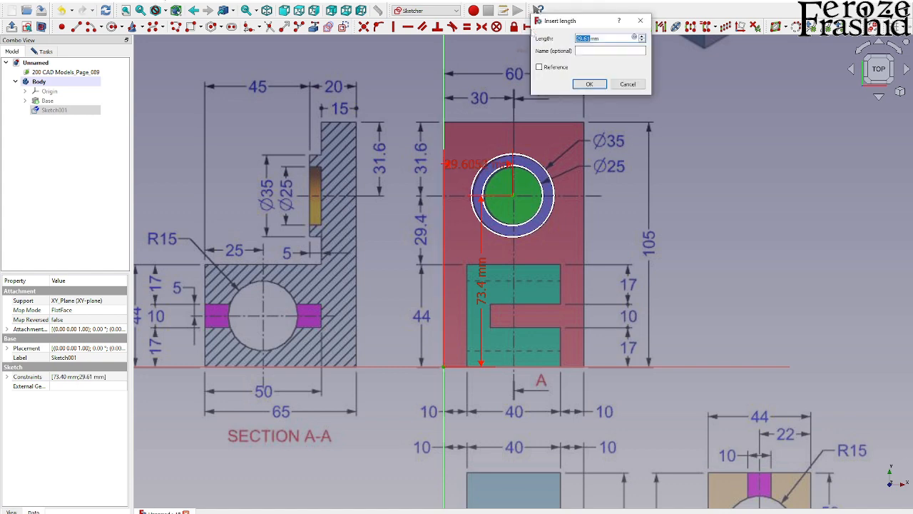
text(30)
click(588, 84)
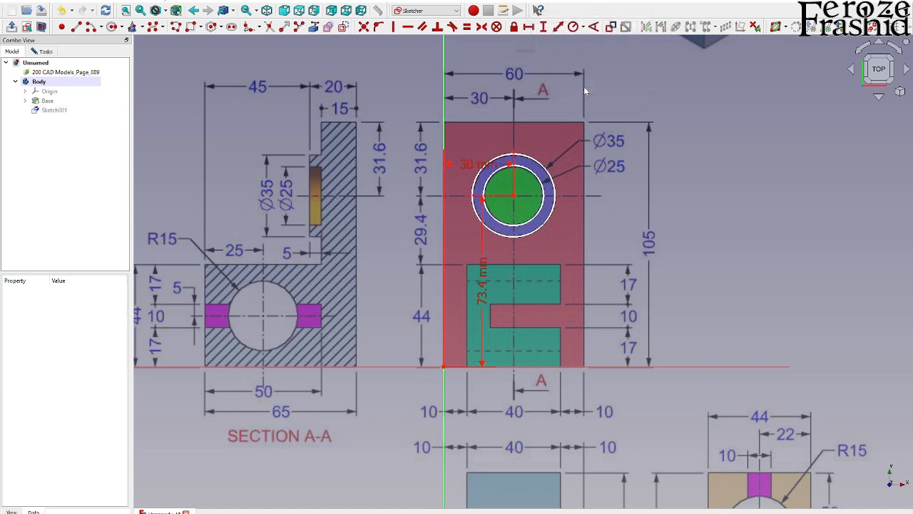
- Set the outer circle's diameter to 35 mm and the inner circle's to 25 mm, and close the sketch
click(584, 27)
click(621, 50)
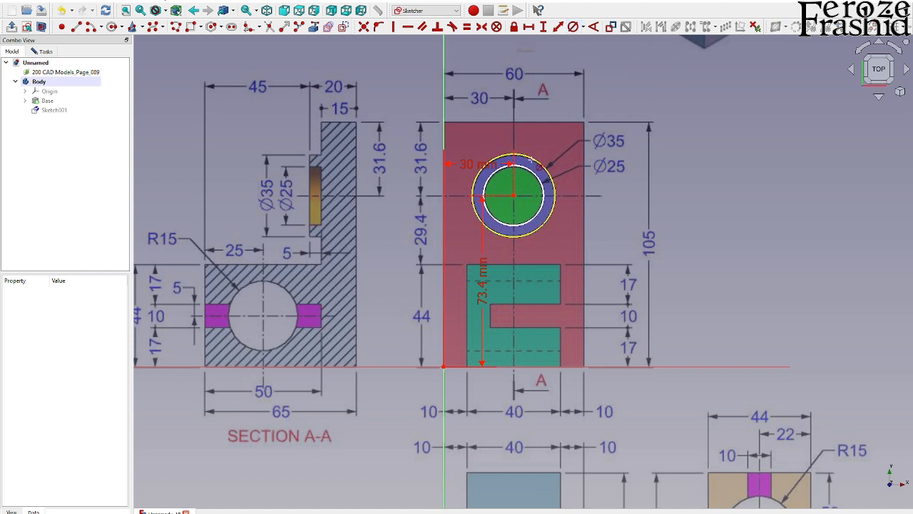
click(534, 163)
text(35)
key(Return)
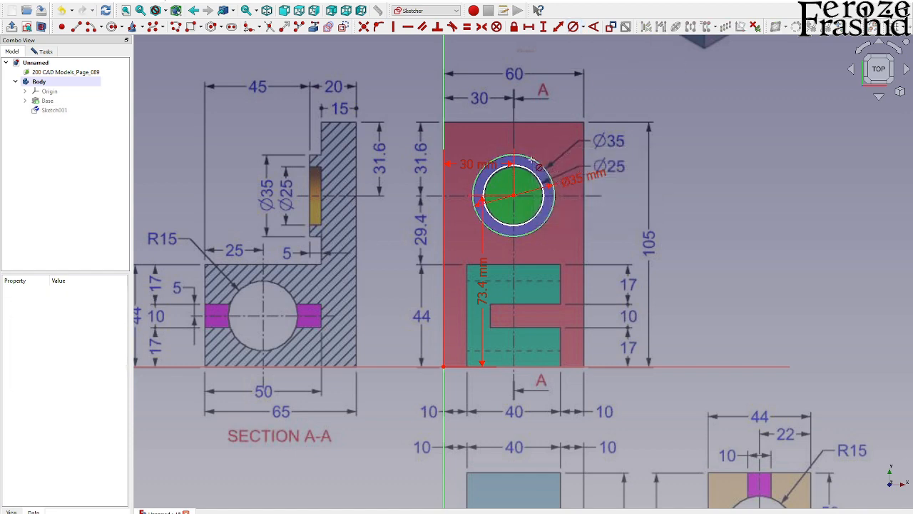
click(541, 183)
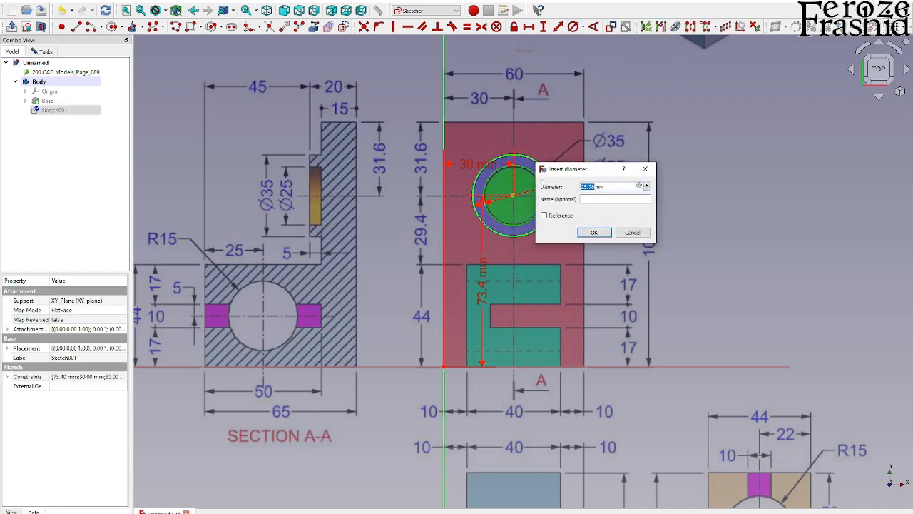
text(25)
key(Return)
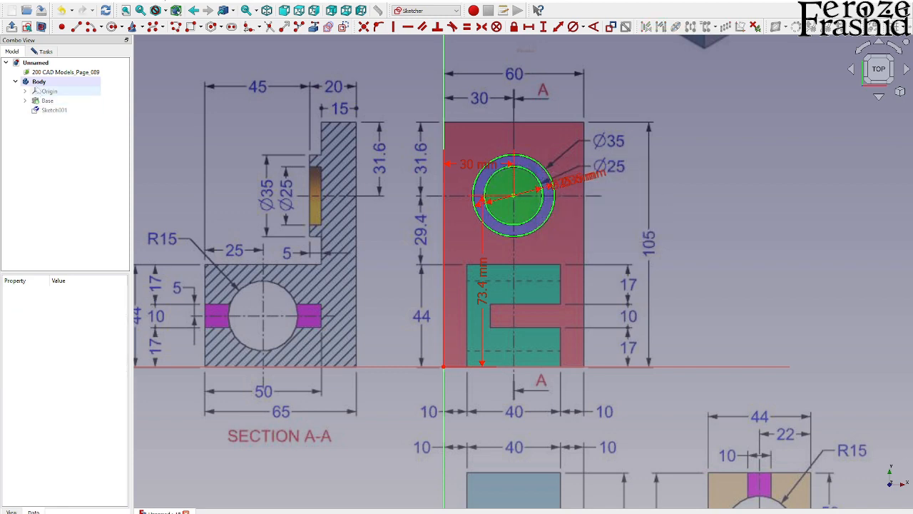
click(45, 52)
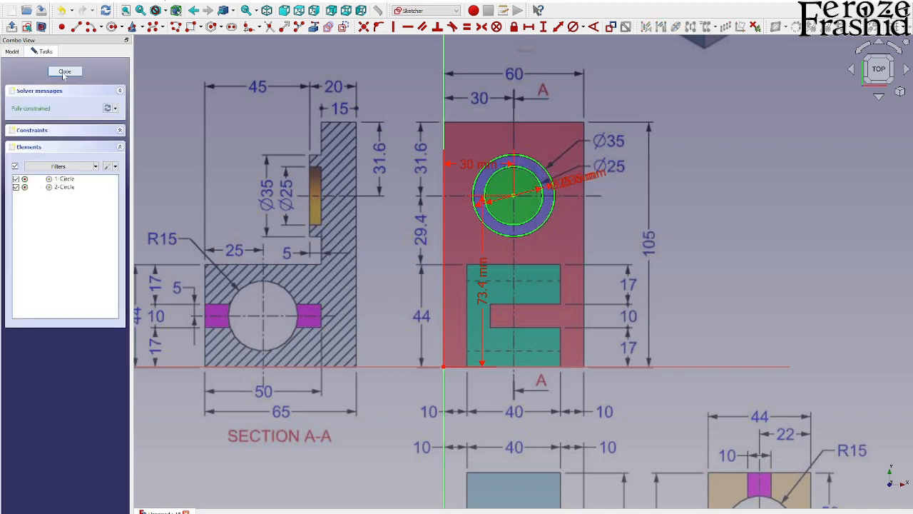
click(64, 72)
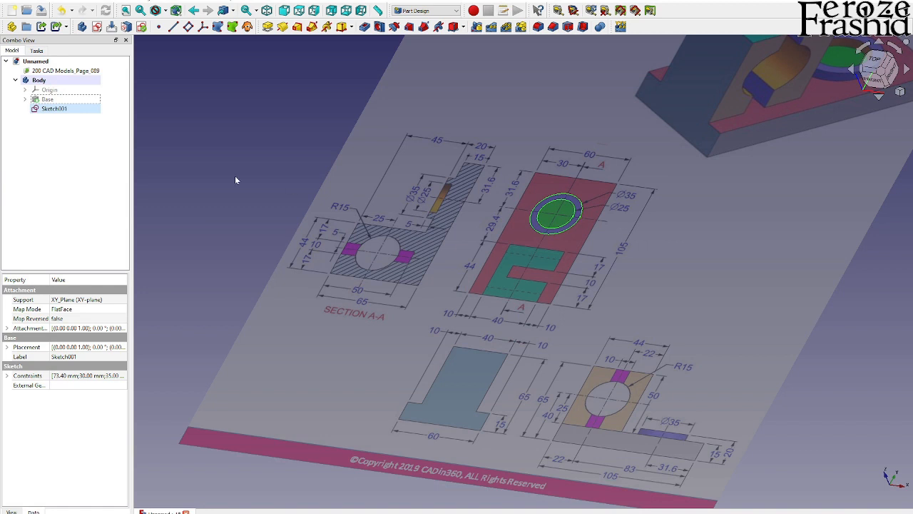
- Rename the collar sketch as sksCollar and show the Base pad again
key(F2)
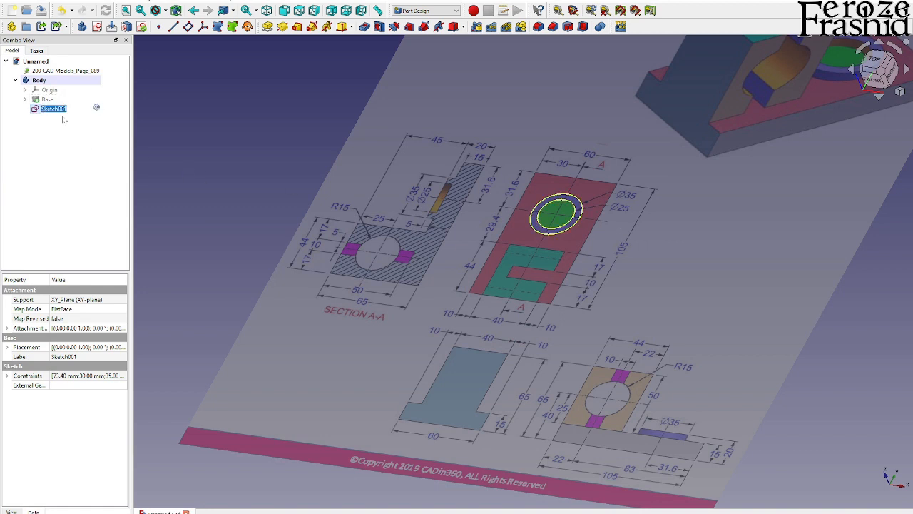
text(sksCollar)
key(Return)
click(56, 101)
key(space)
- Try padding the sksCollar sketch from the XY-plane up through the base plate, and delete that trial pad
middle_drag(544, 274, 522, 195)
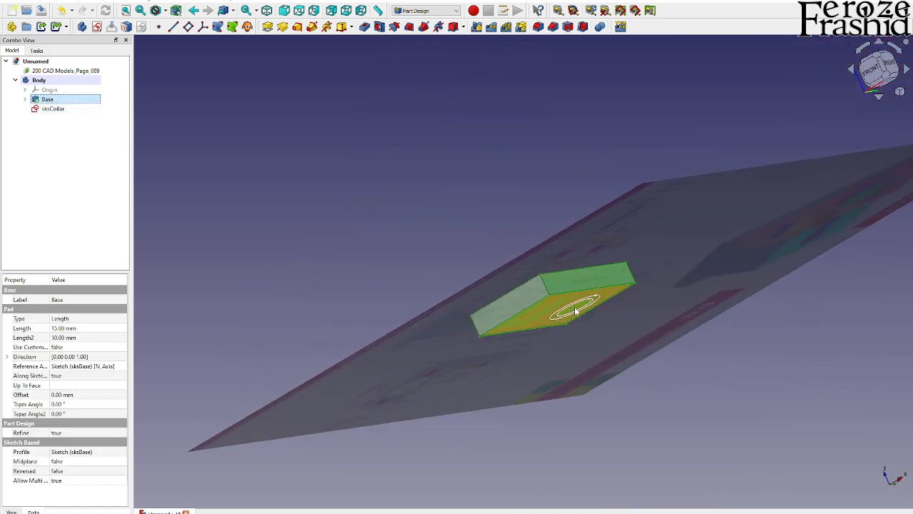
middle_drag(575, 312, 618, 374)
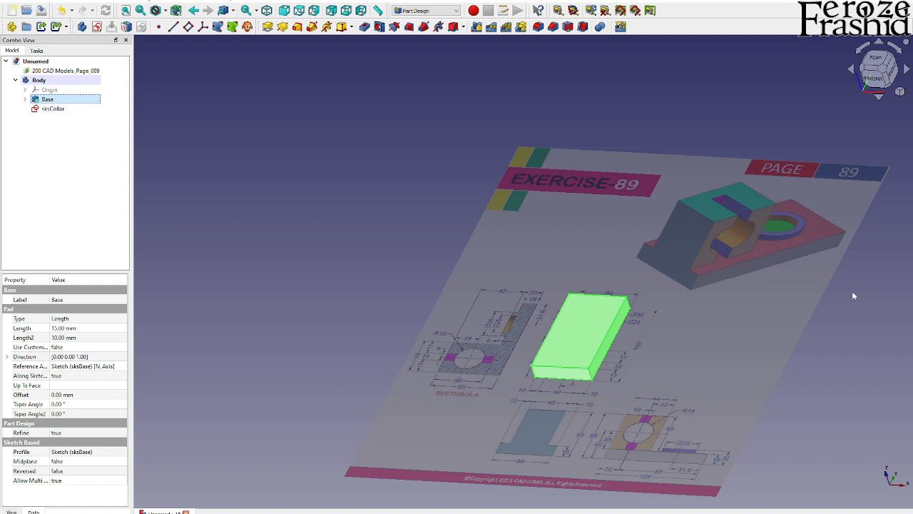
middle_drag(623, 389, 596, 326)
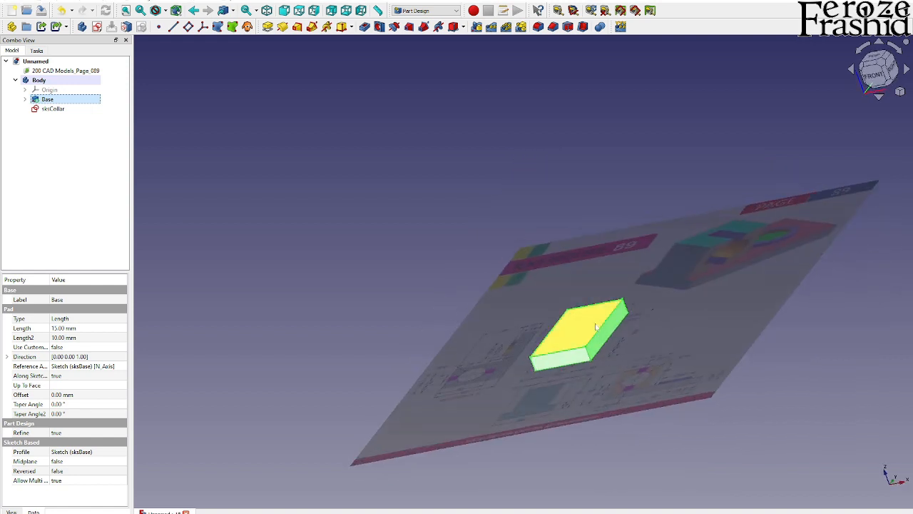
middle_drag(661, 351, 687, 405)
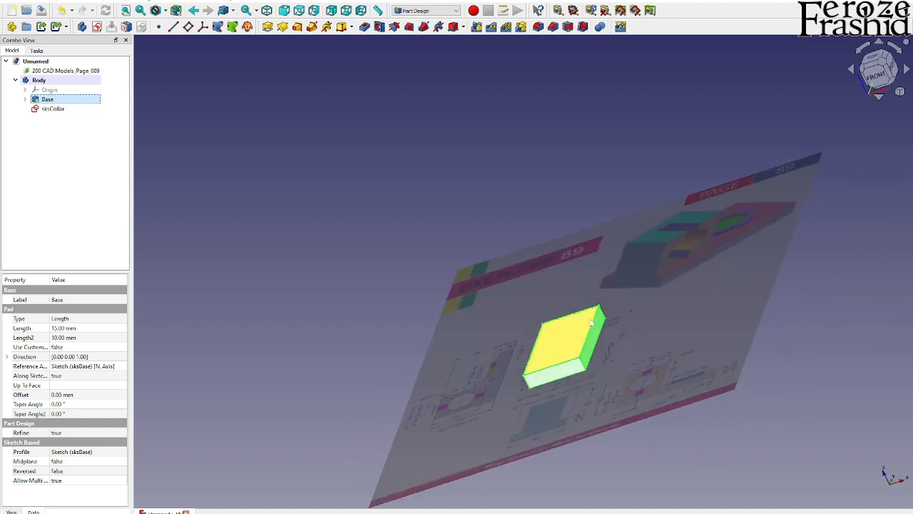
click(65, 108)
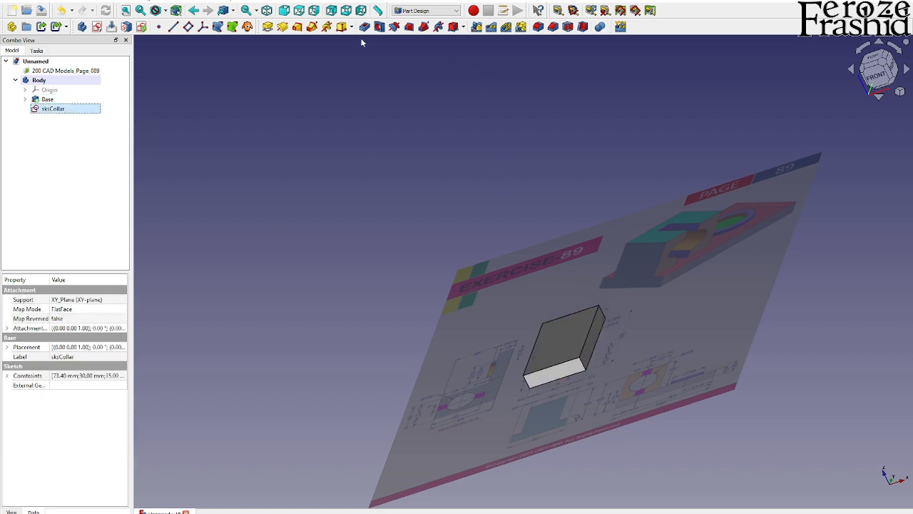
click(268, 27)
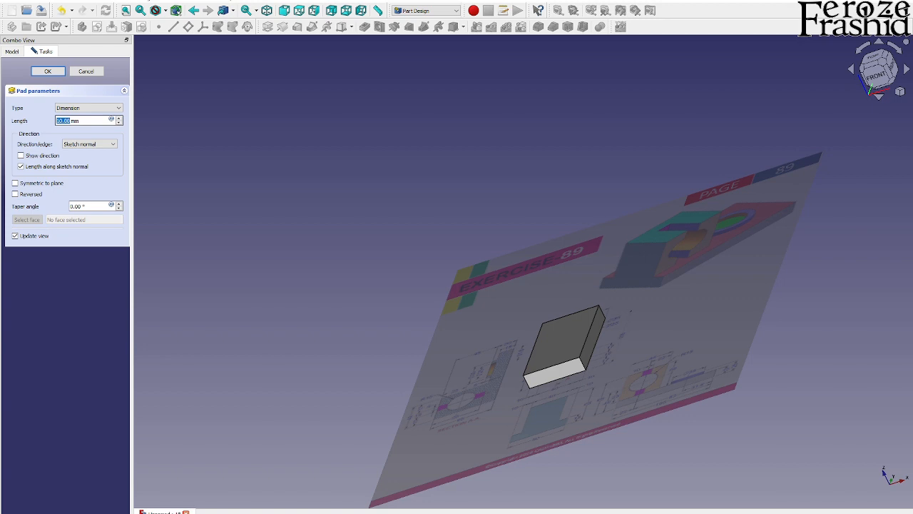
text(2)
key(Return)
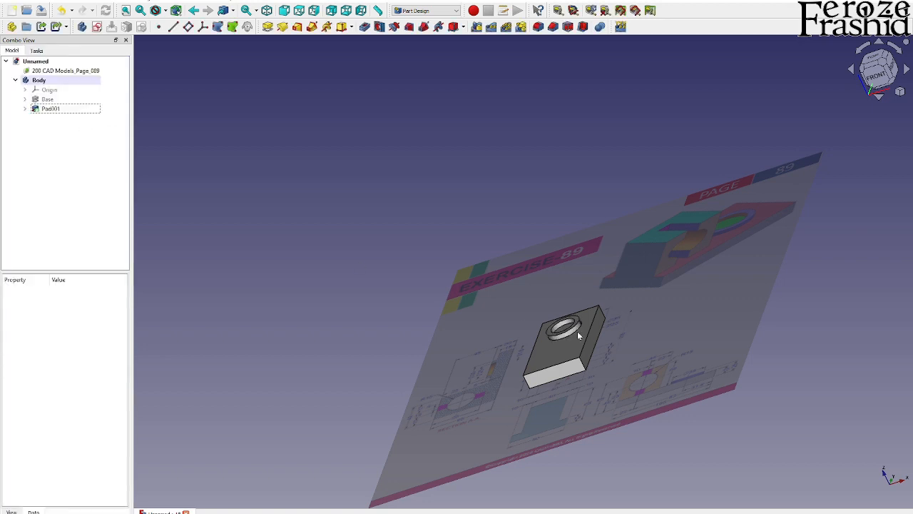
click(40, 112)
key(Delete)
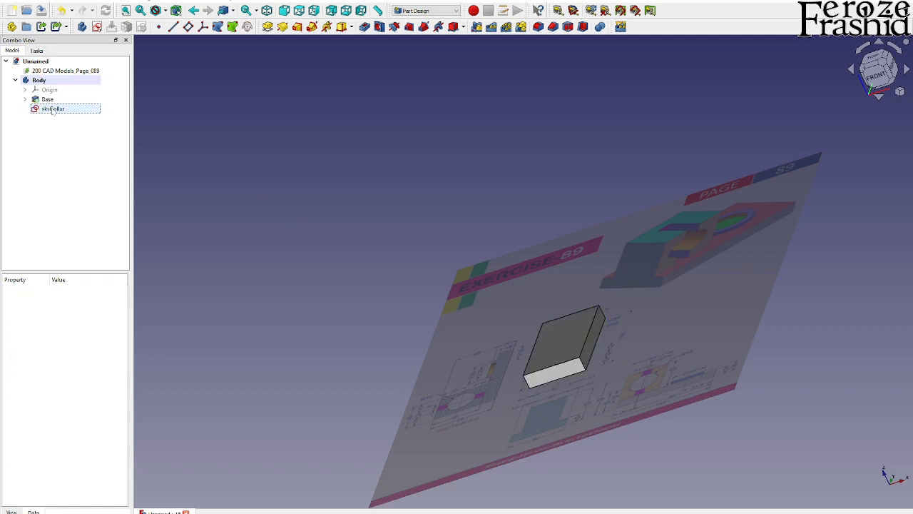
- Set the z position of the sksCollar sketch's attachment offset to 15 mm
click(52, 110)
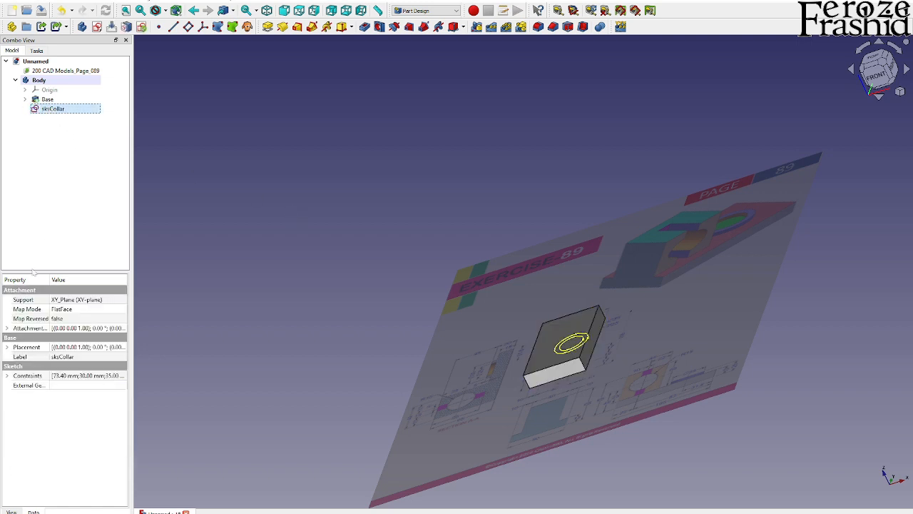
click(6, 328)
click(16, 356)
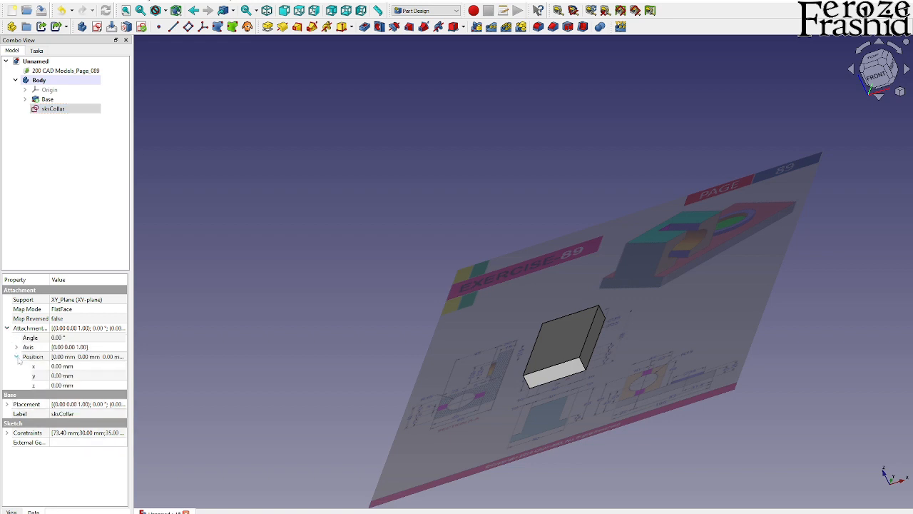
click(60, 386)
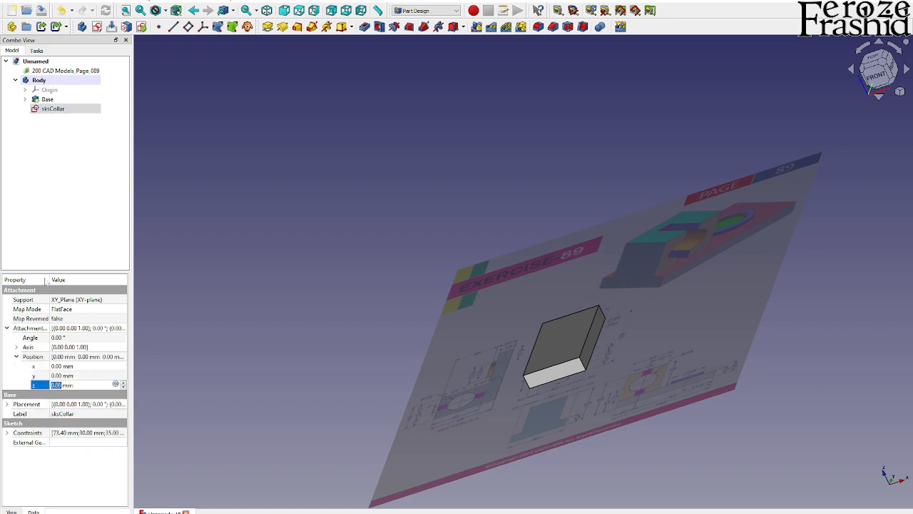
text(15)
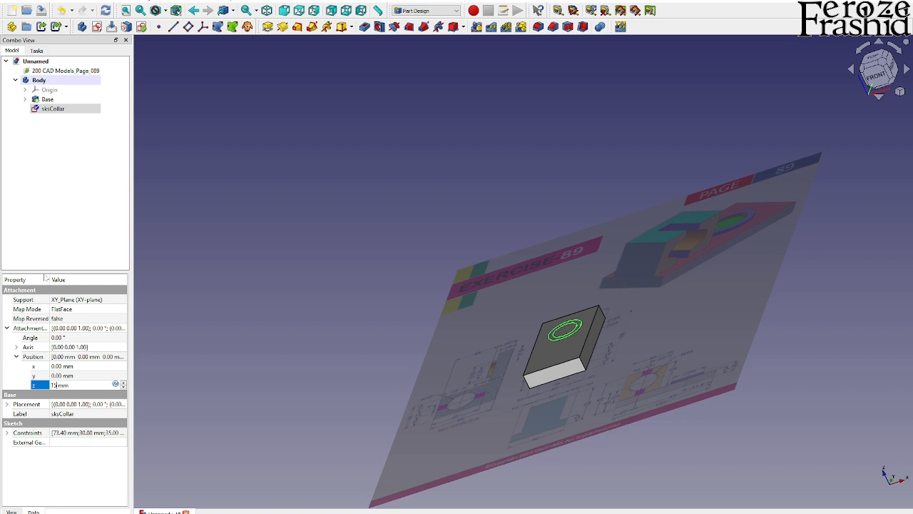
key(Return)
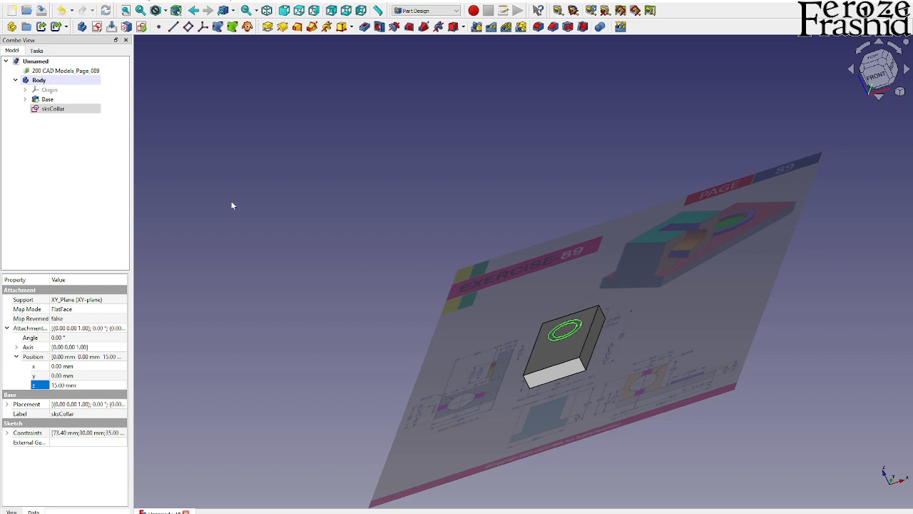
- Try padding the sksCollar sketch from its offset position on top of the base plate, and delete that trial pad
click(266, 29)
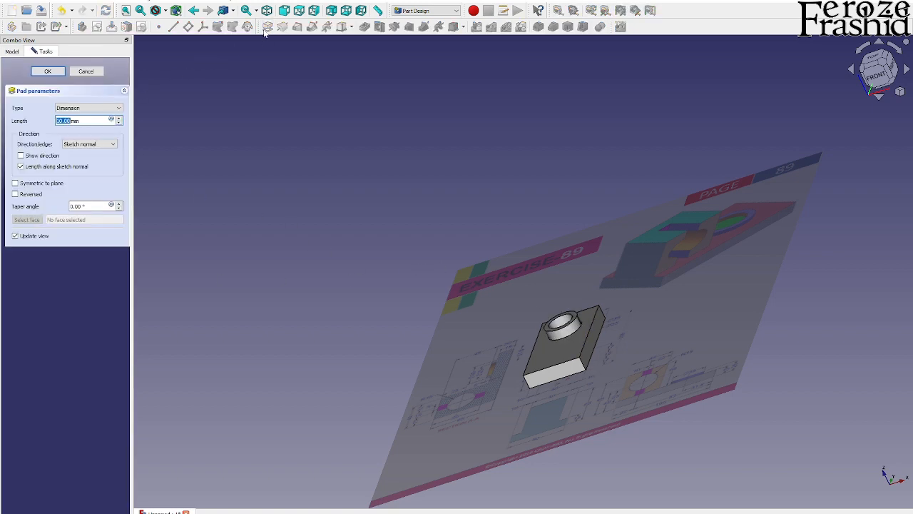
key(Return)
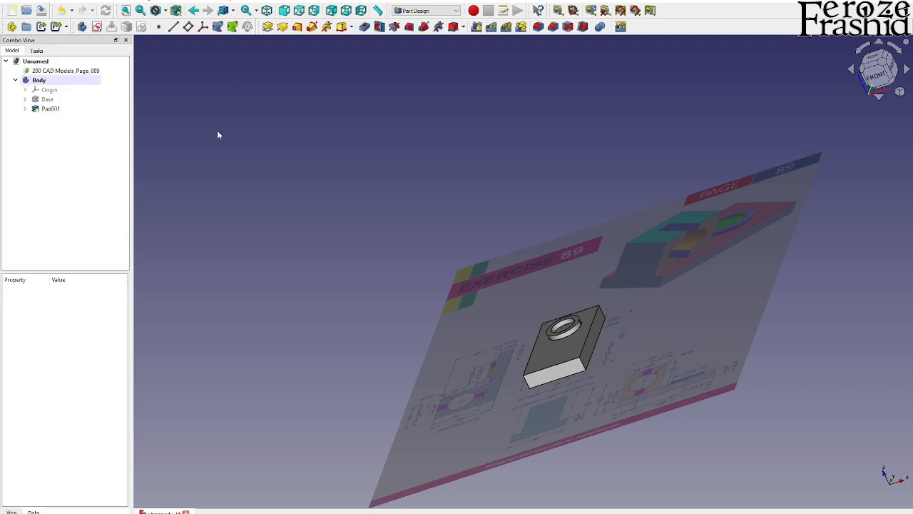
click(64, 111)
key(Delete)
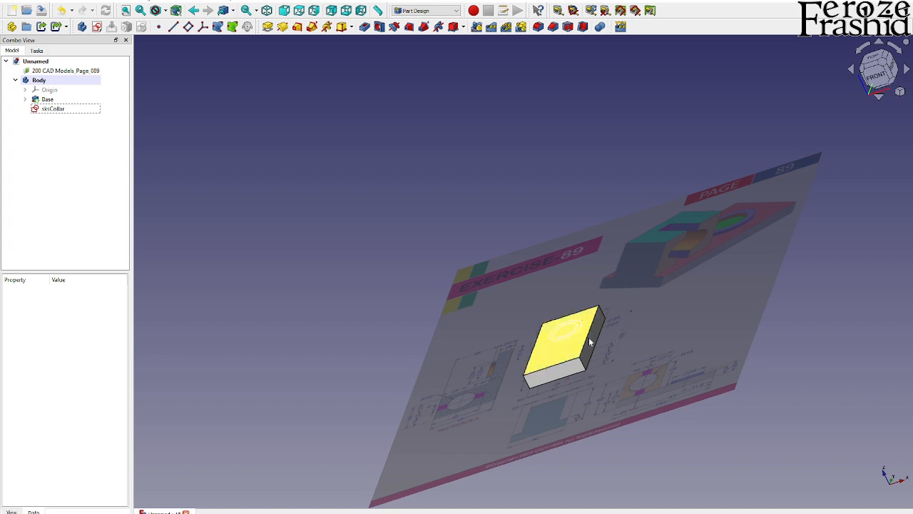
- Link the z position of the sksCollar sketch's attachment offset to the base pad's length with the expression <<Base>>.Length
click(54, 109)
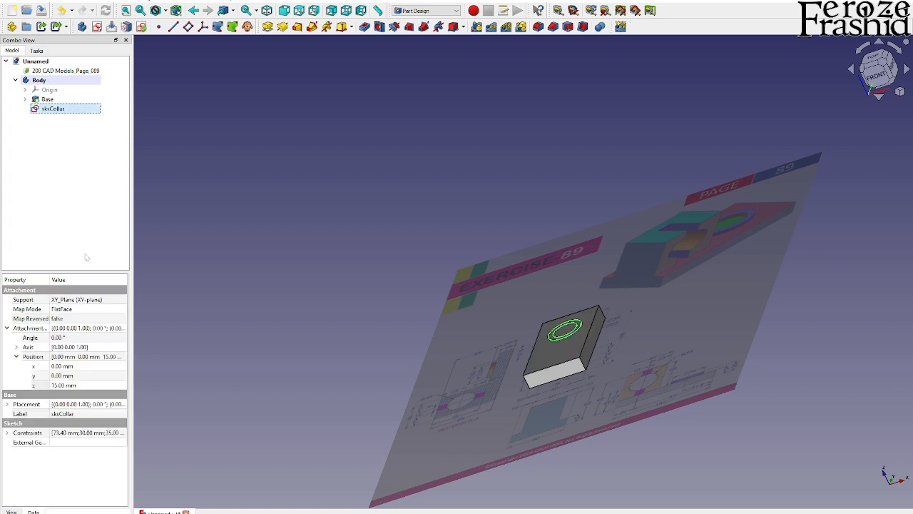
click(68, 385)
click(115, 385)
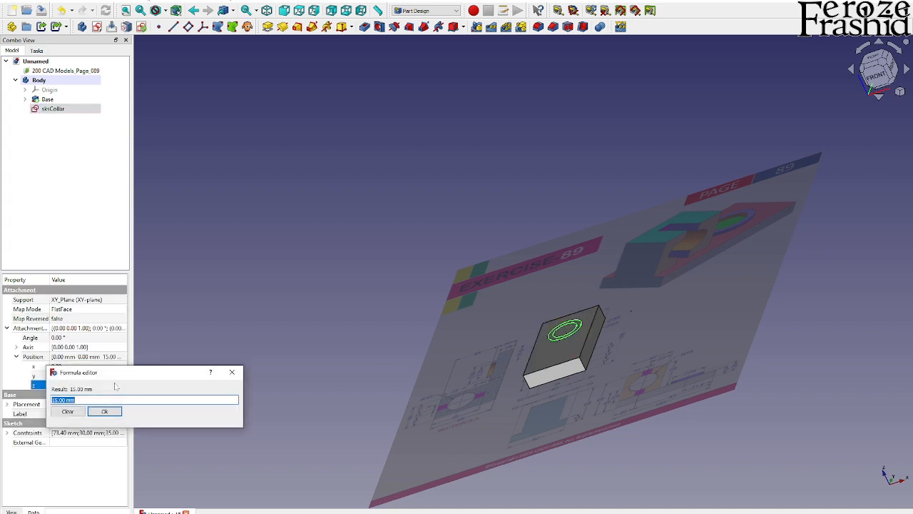
drag(126, 367, 231, 218)
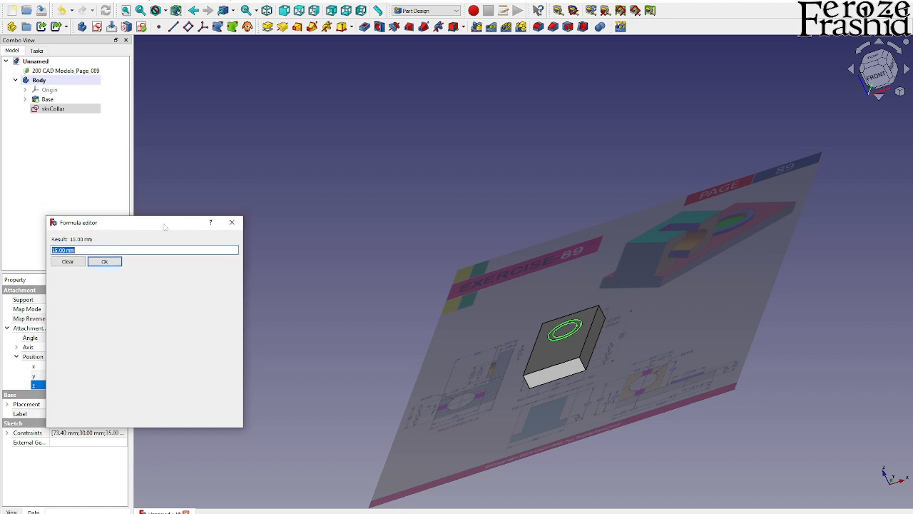
drag(164, 222, 284, 128)
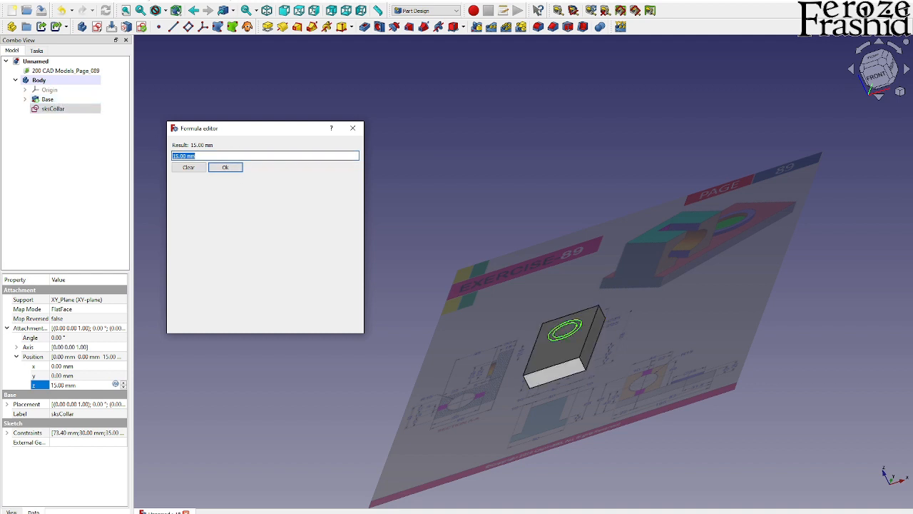
text(Base>>.)
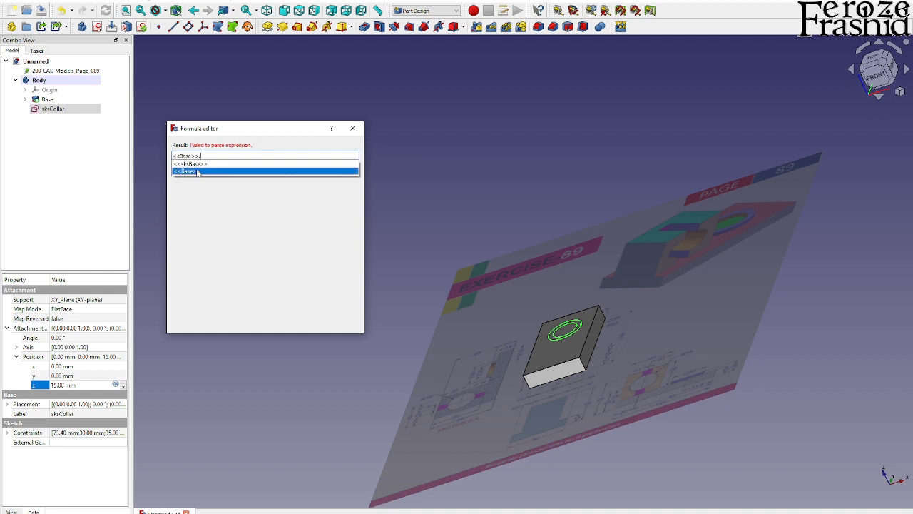
click(200, 171)
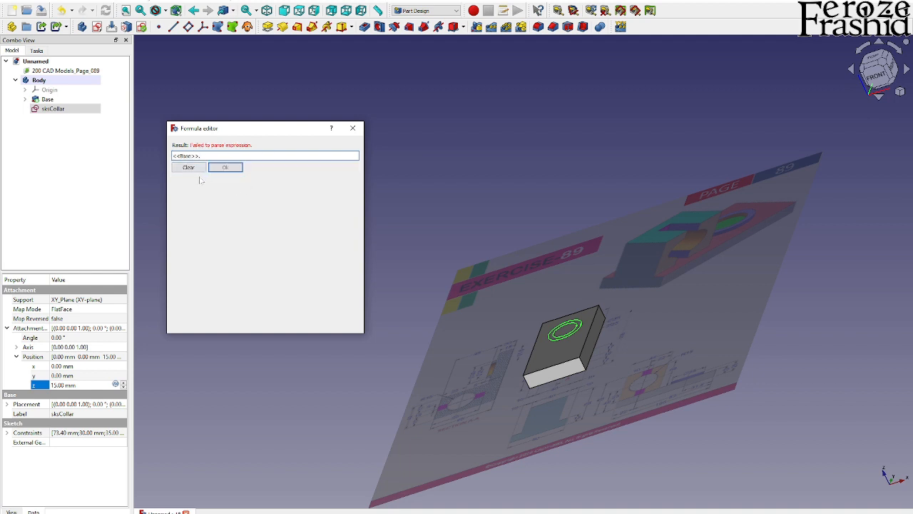
text(Le)
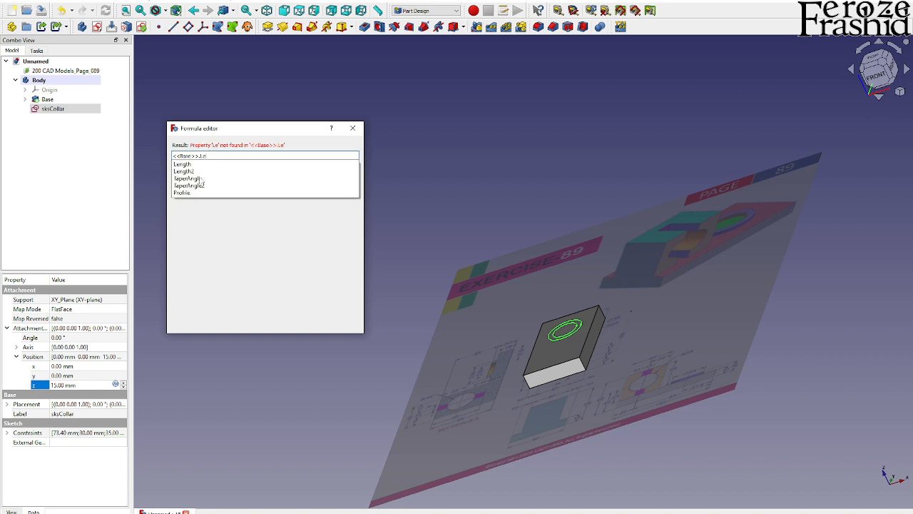
click(204, 165)
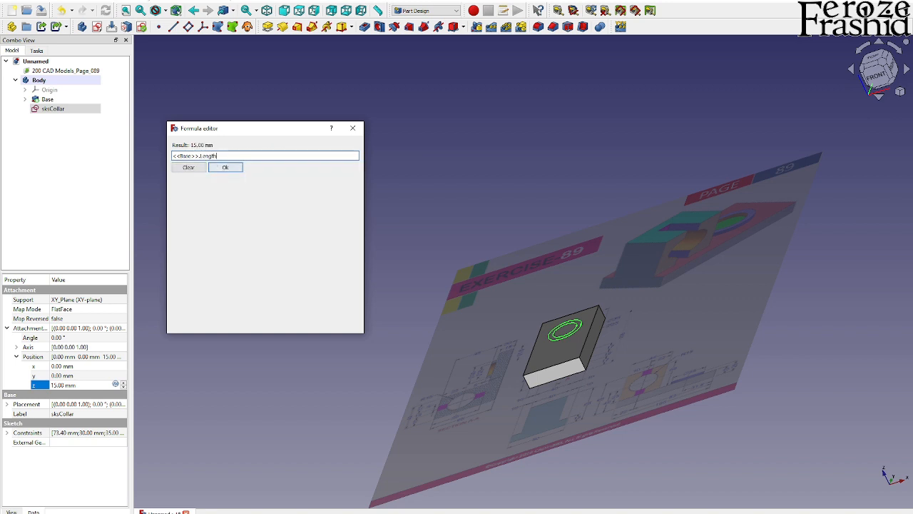
click(217, 166)
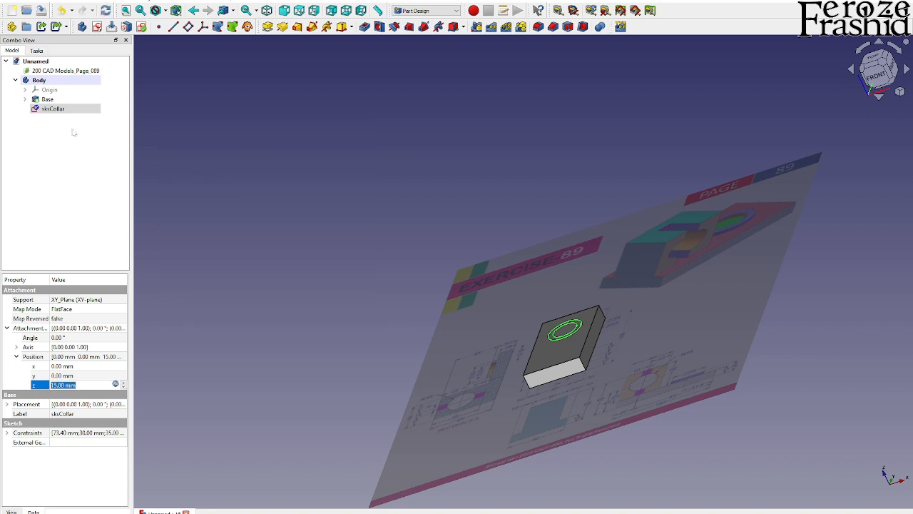
- Test the link by setting the Base pad's length to 20 mm, and restore it to 15 mm
click(47, 100)
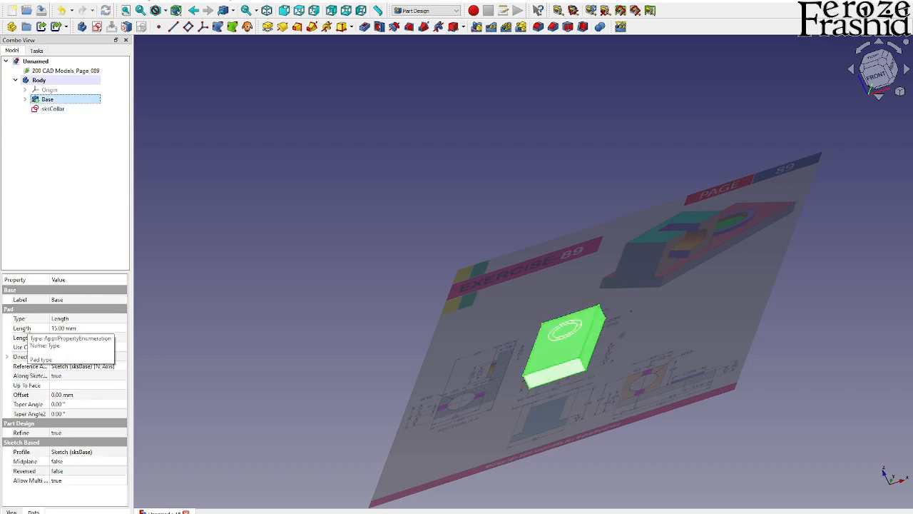
click(52, 109)
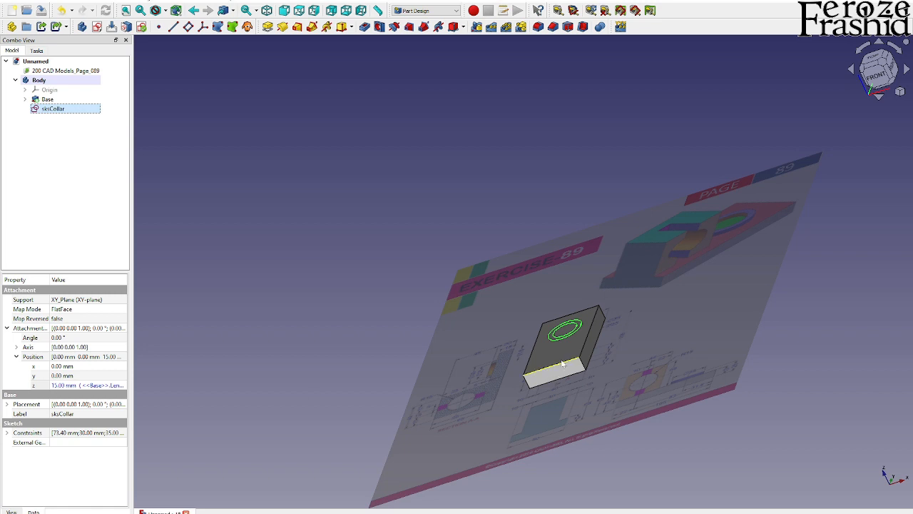
click(47, 99)
click(62, 331)
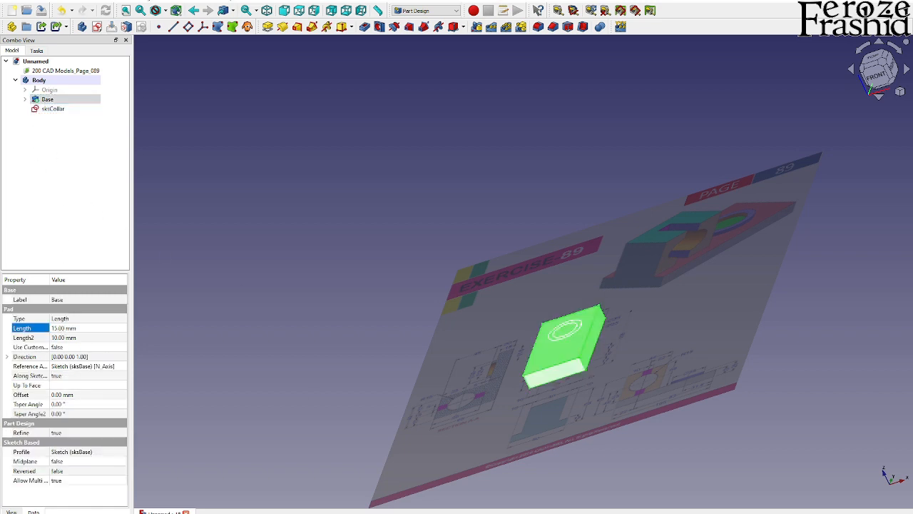
text(20)
key(Return)
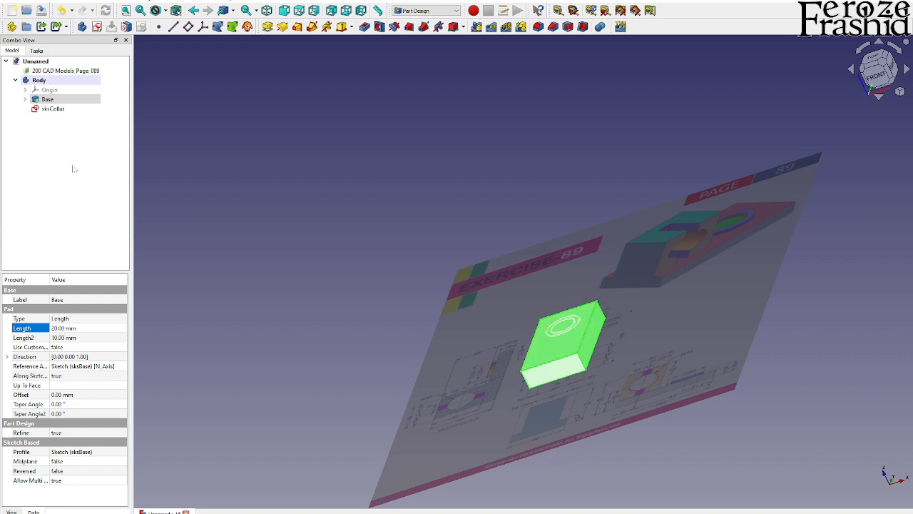
click(64, 328)
text(15)
key(Return)
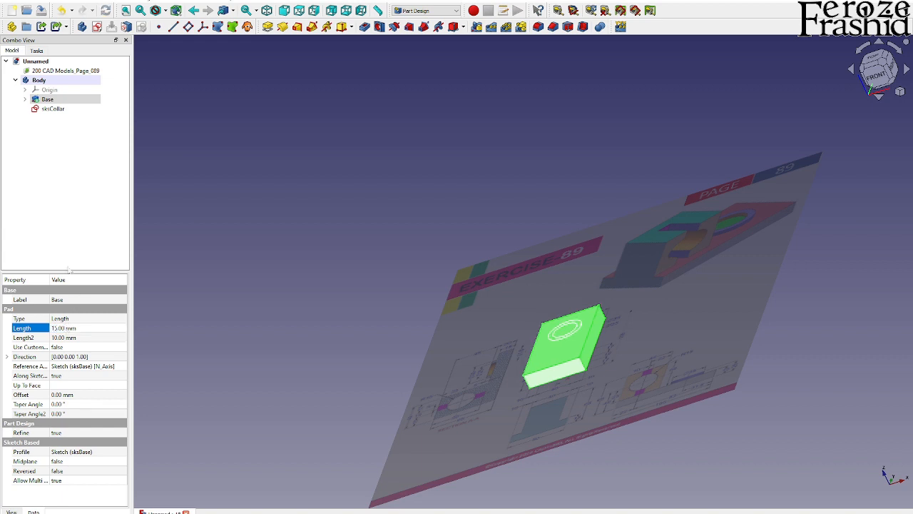
- Pad the sksCollar sketch 5 mm to form the collar on the base plate
click(57, 109)
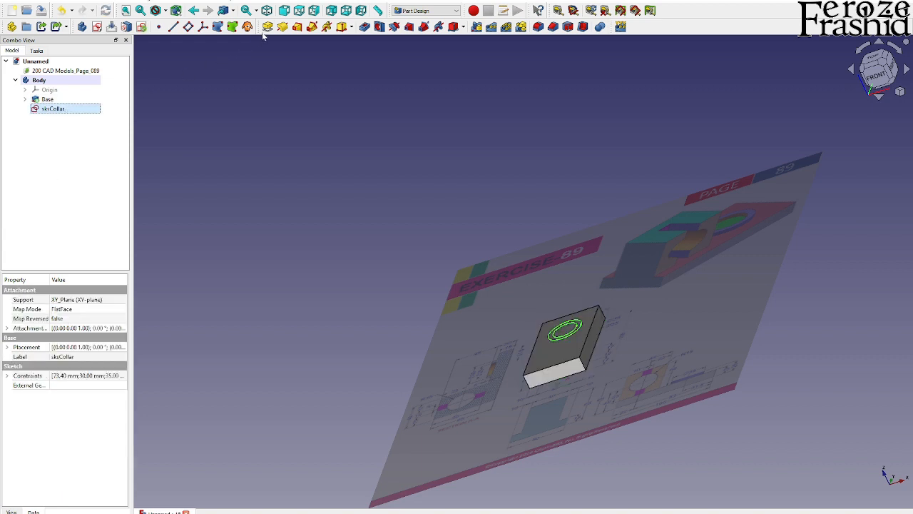
click(268, 26)
key(Return)
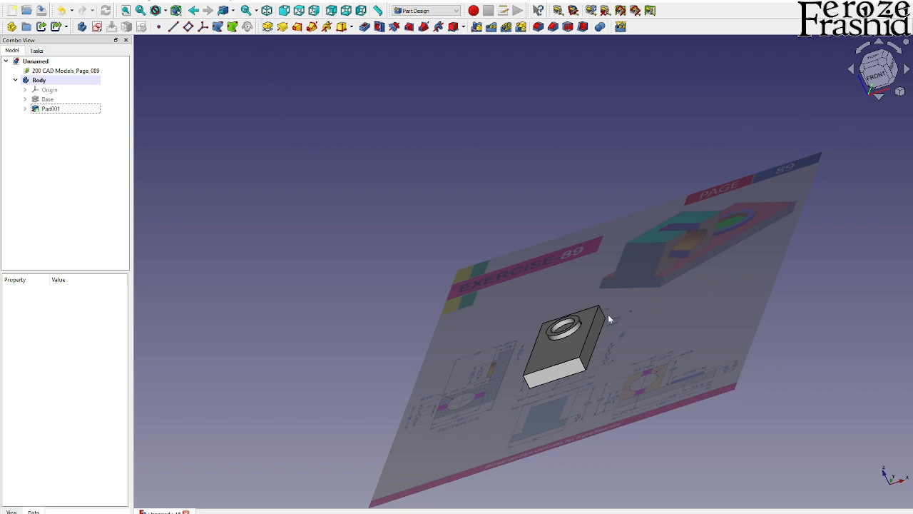
- Compare the collar pad with the reference drawing by toggling its visibility, and leave the pad hidden
middle_drag(589, 375, 521, 426)
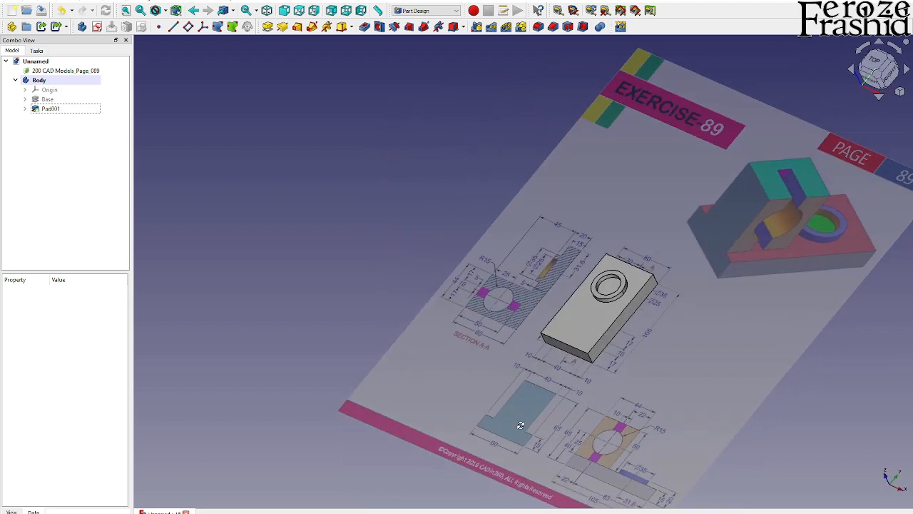
scroll(683, 316, up, 4)
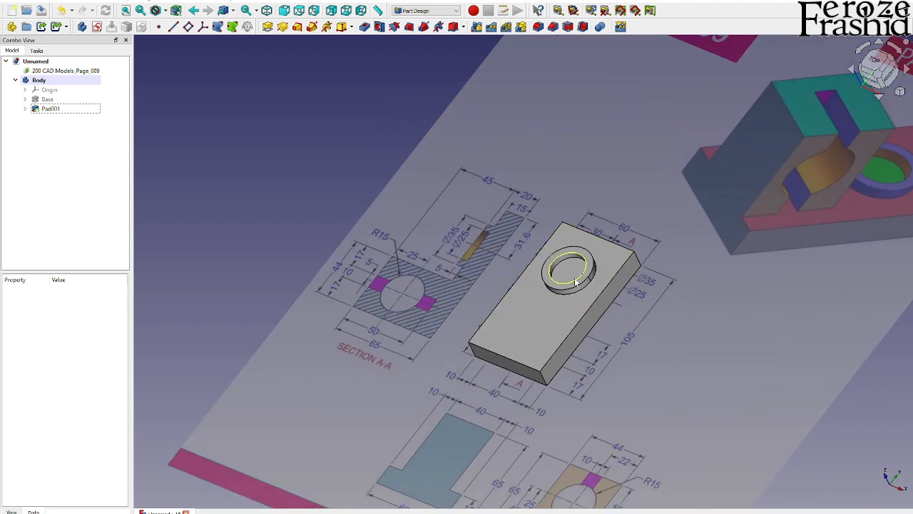
middle_drag(576, 282, 852, 383)
scroll(607, 314, down, 3)
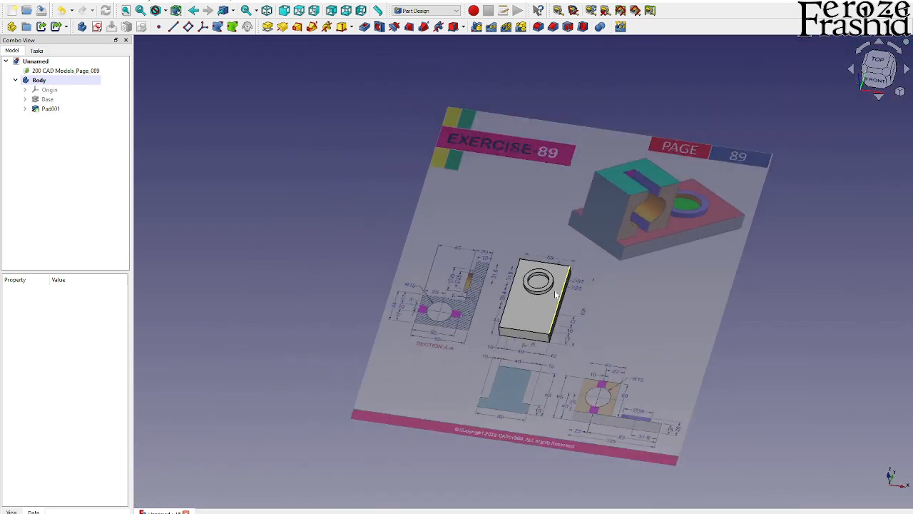
scroll(555, 293, up, 2)
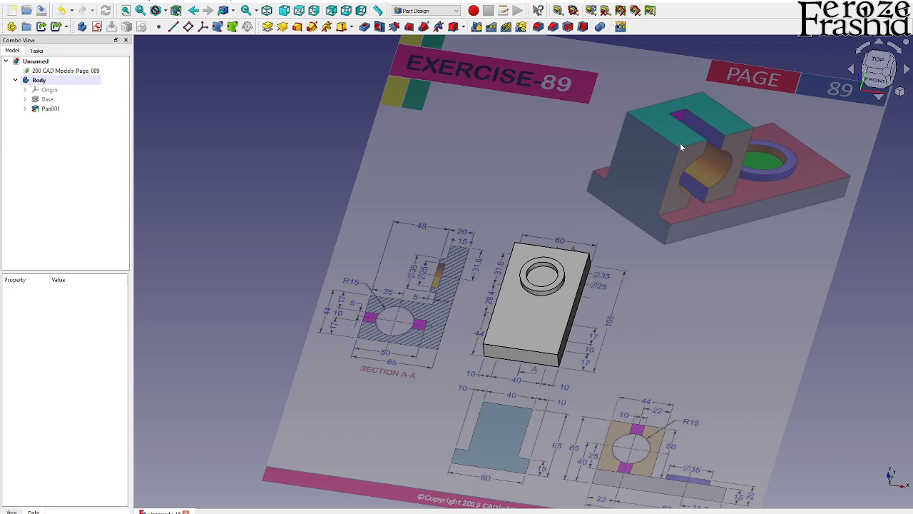
click(539, 329)
key(space)
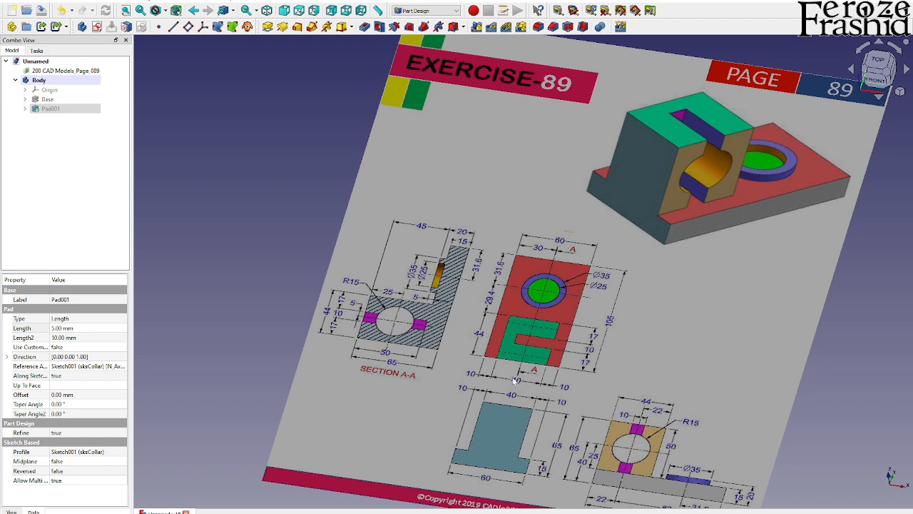
key(space)
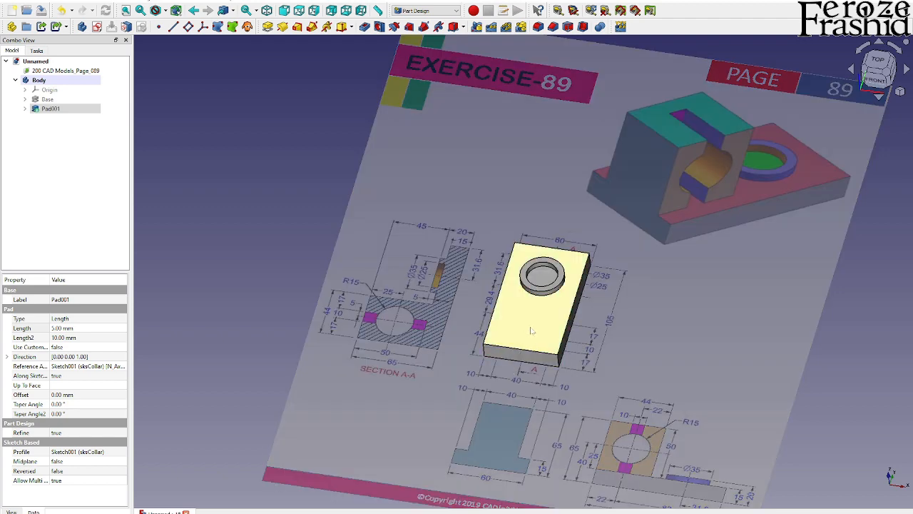
key(space)
key(space)
click(533, 315)
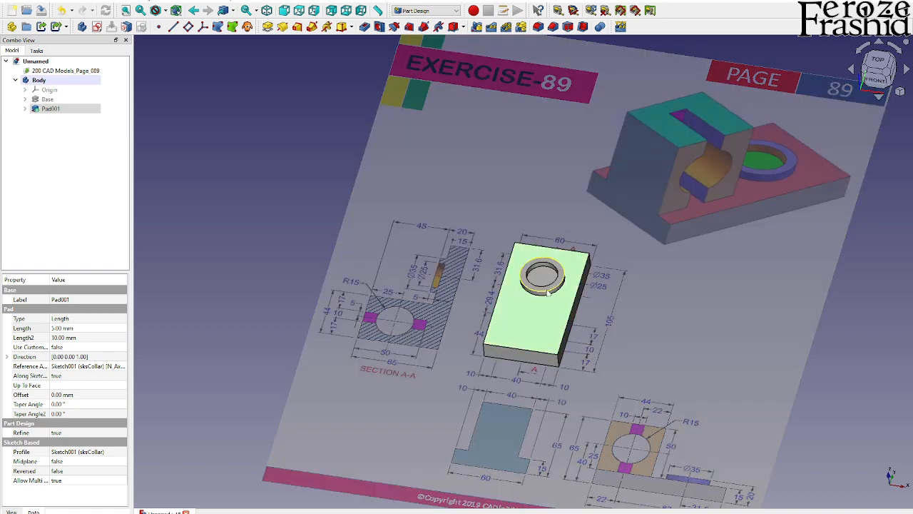
key(space)
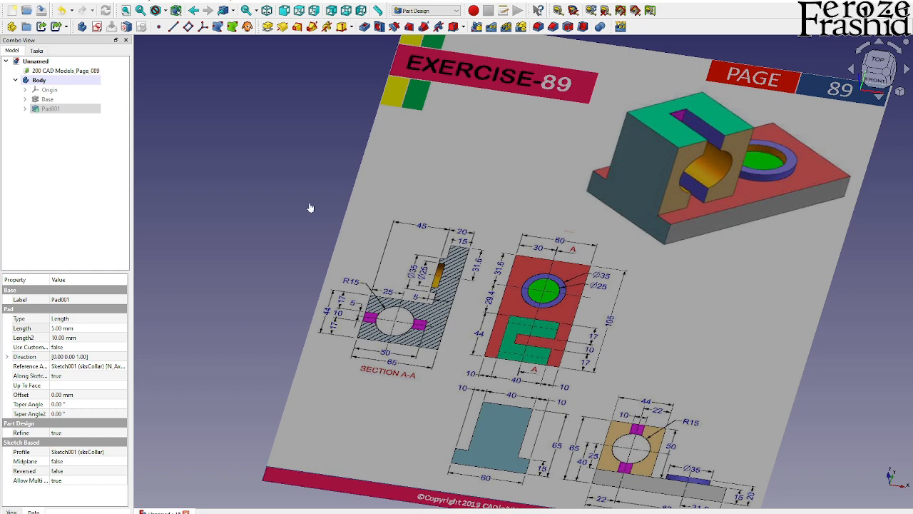
- Create a sketch on the XY-plane and draw a rectangle about 40 mm wide over the drawing's green block, starting on the horizontal axis
click(98, 27)
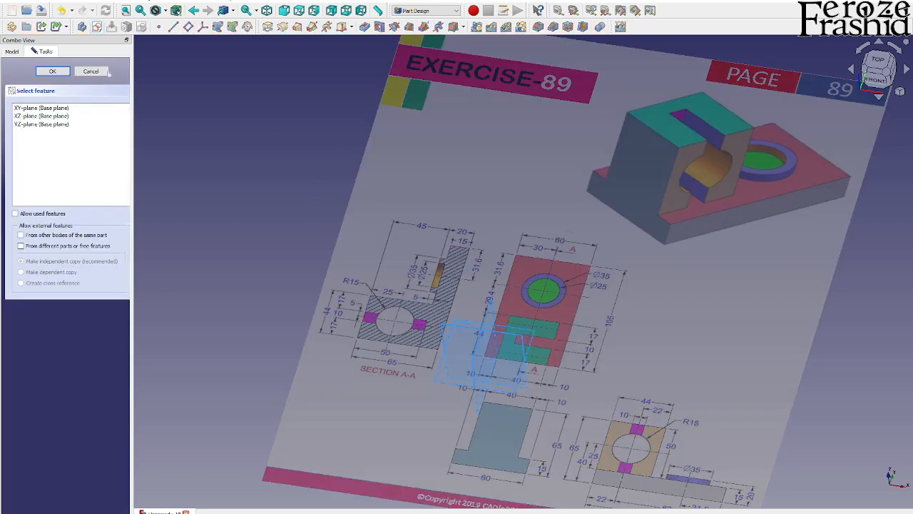
click(41, 107)
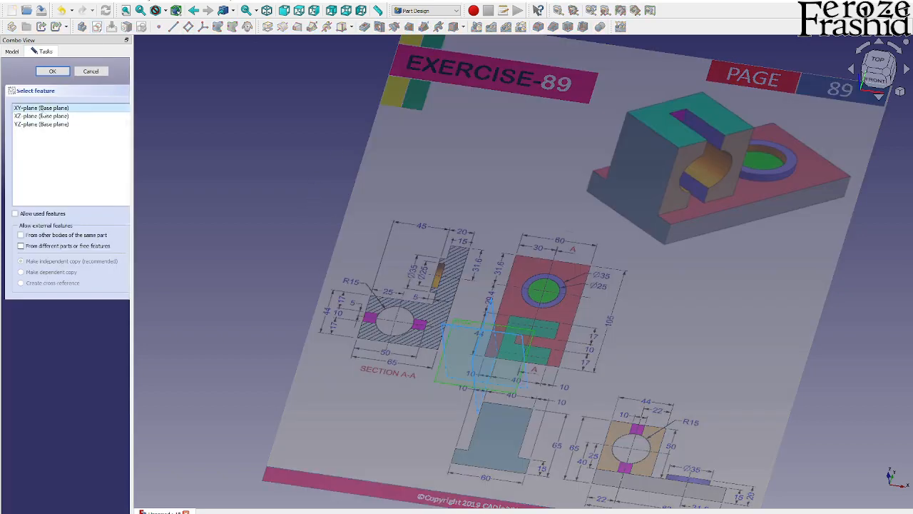
click(52, 72)
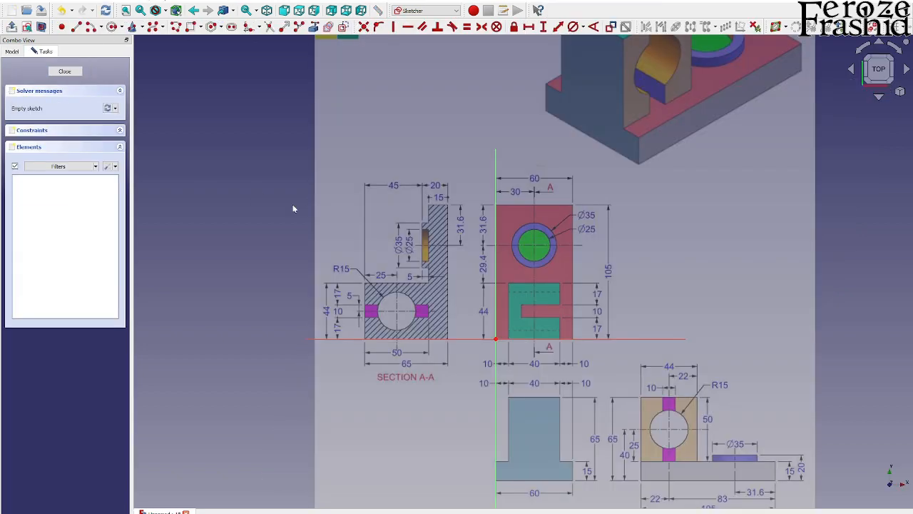
click(189, 26)
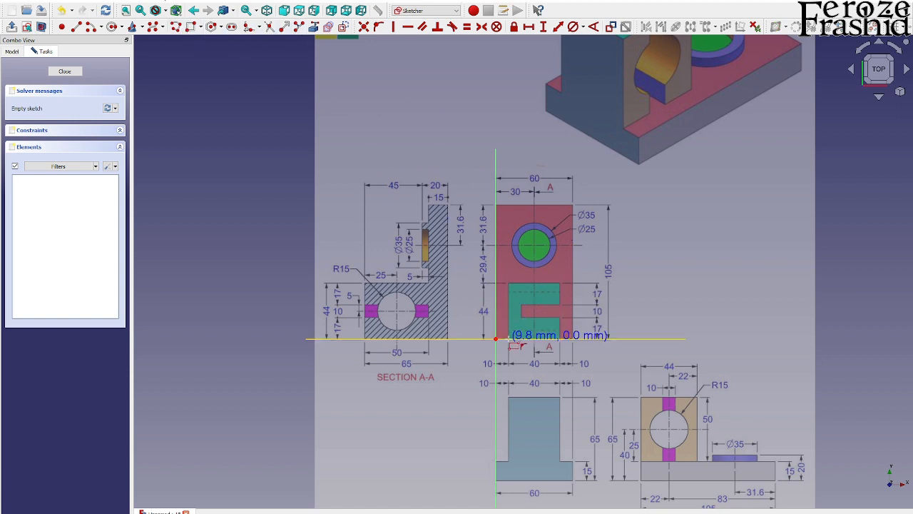
click(508, 339)
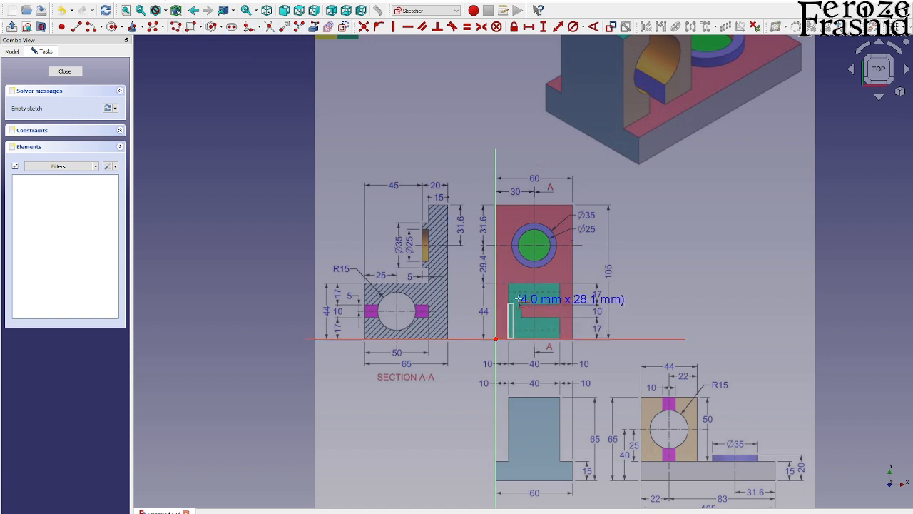
click(561, 284)
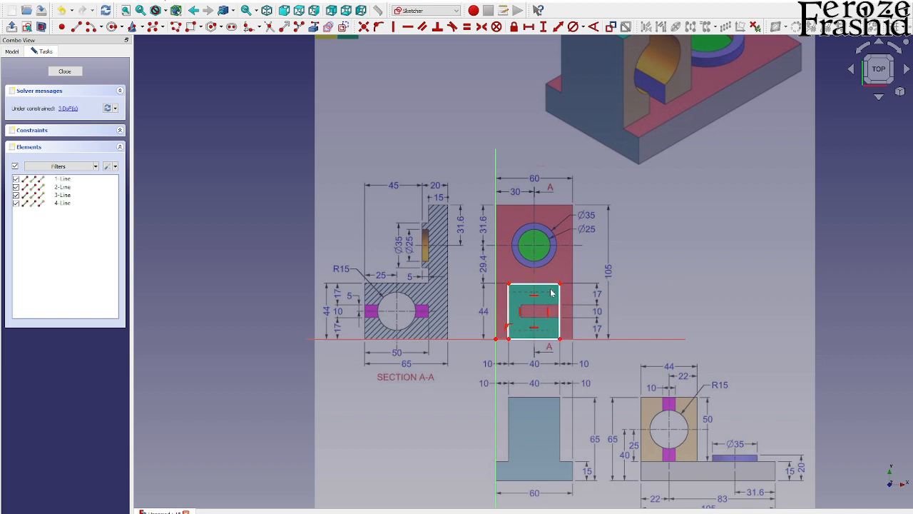
- Constrain the horizontal length of the block rectangle's upper edge to 40 mm
click(551, 285)
click(528, 26)
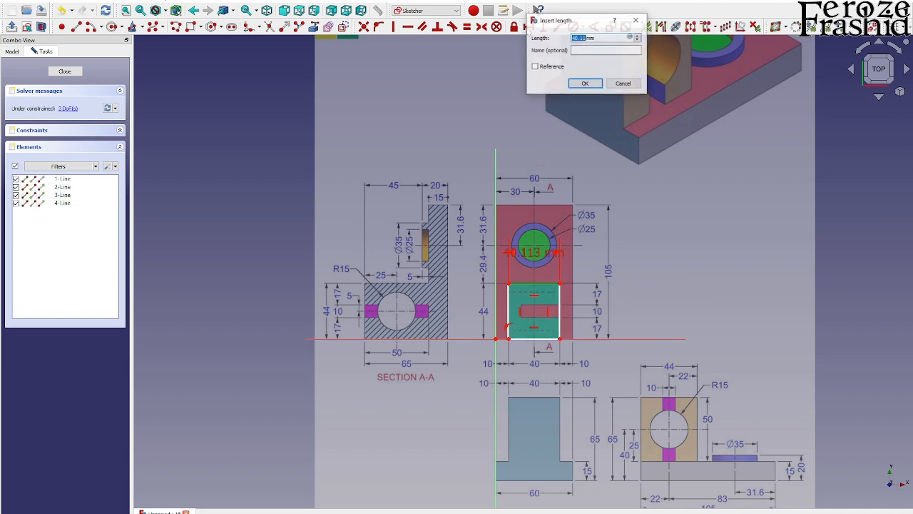
text(40)
key(Return)
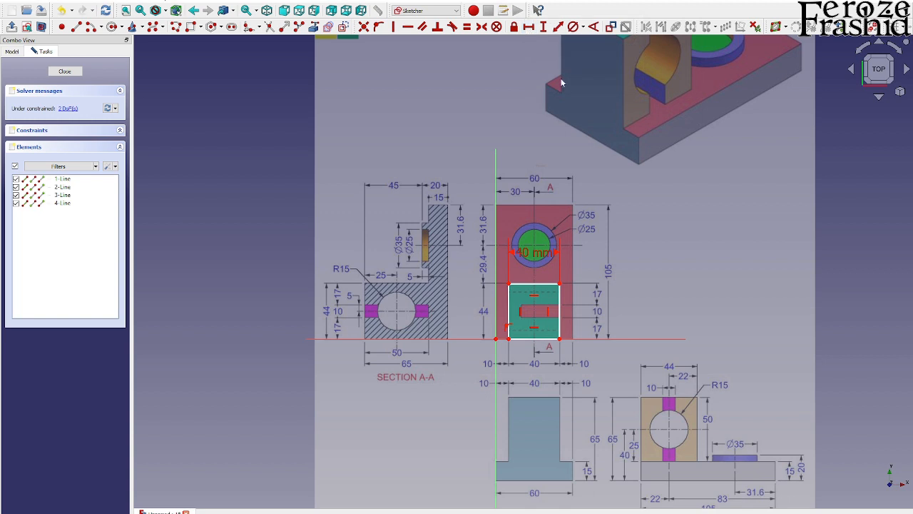
- Constrain the vertical length of the block rectangle's right-hand edge to 44 mm
click(560, 301)
click(543, 26)
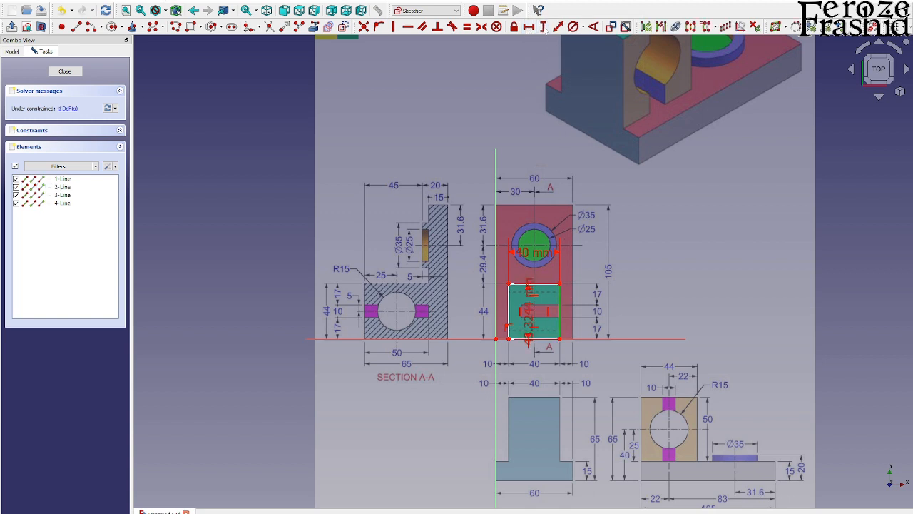
text(44)
key(Return)
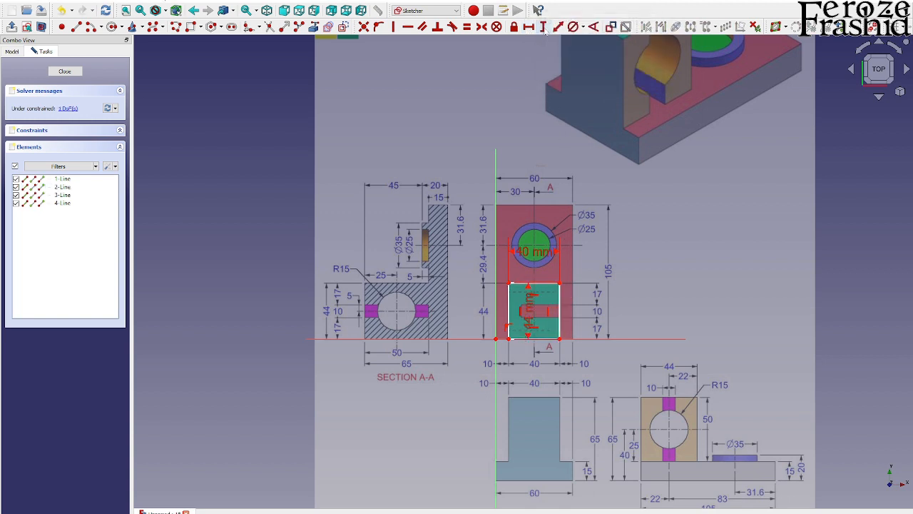
- Constrain the rectangle's lower-left corner to a horizontal distance of 10 mm from the origin and finish the sketch
click(509, 341)
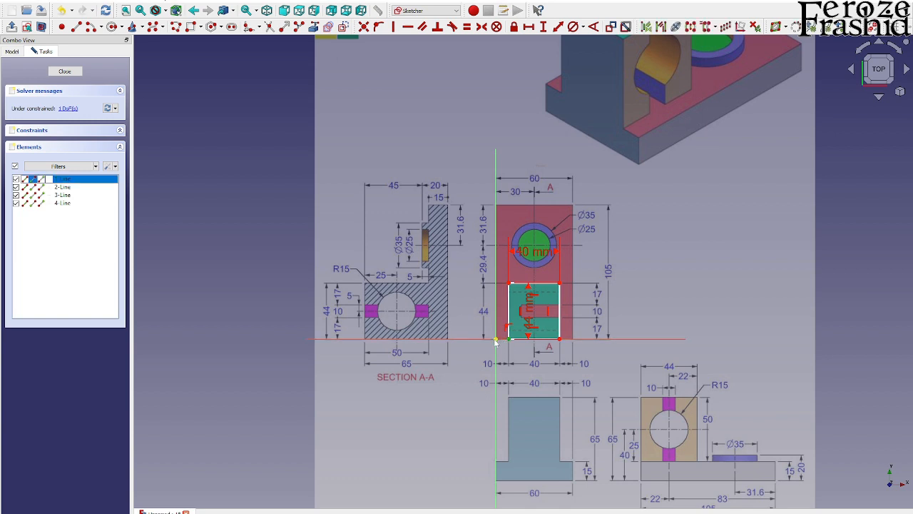
click(529, 26)
text(10)
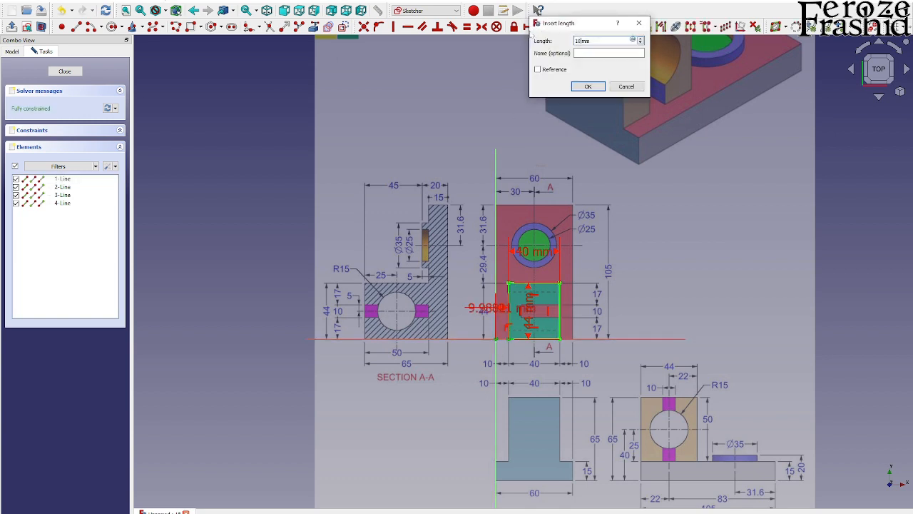
key(Return)
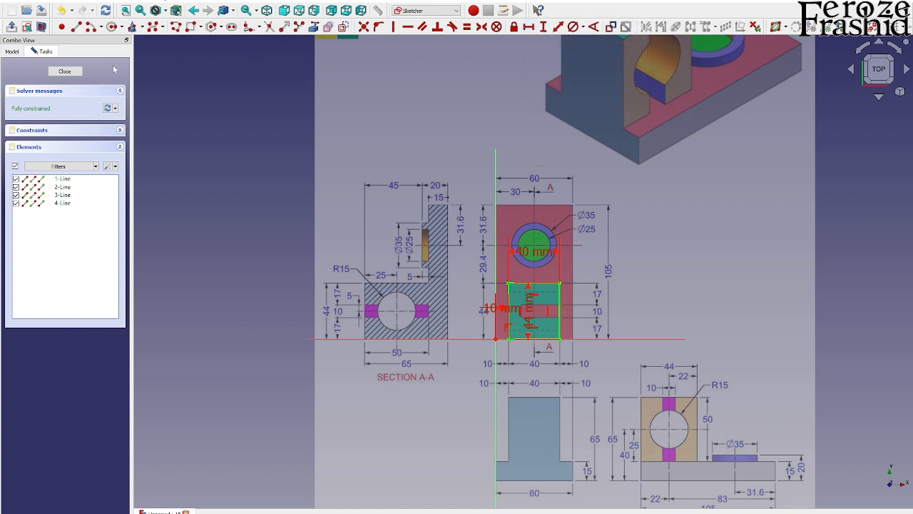
click(64, 71)
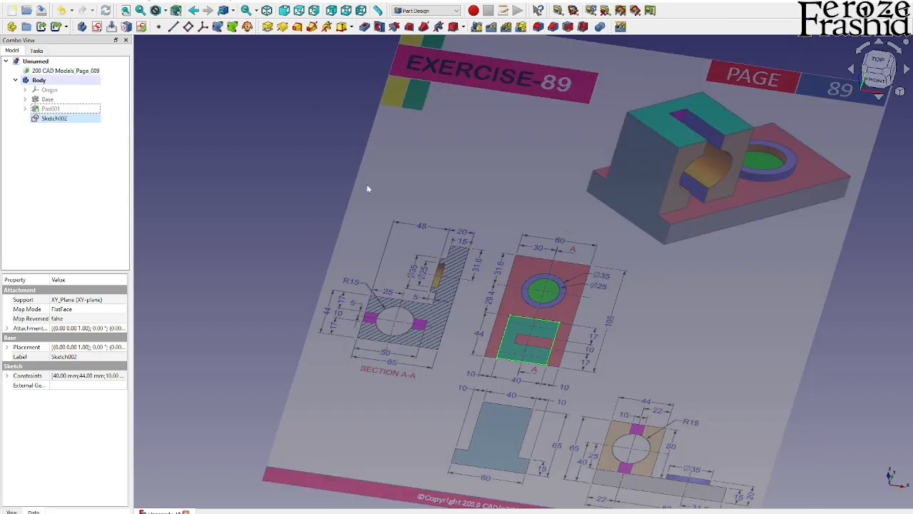
- Rename the block's sketch as sksCube
click(73, 119)
click(73, 120)
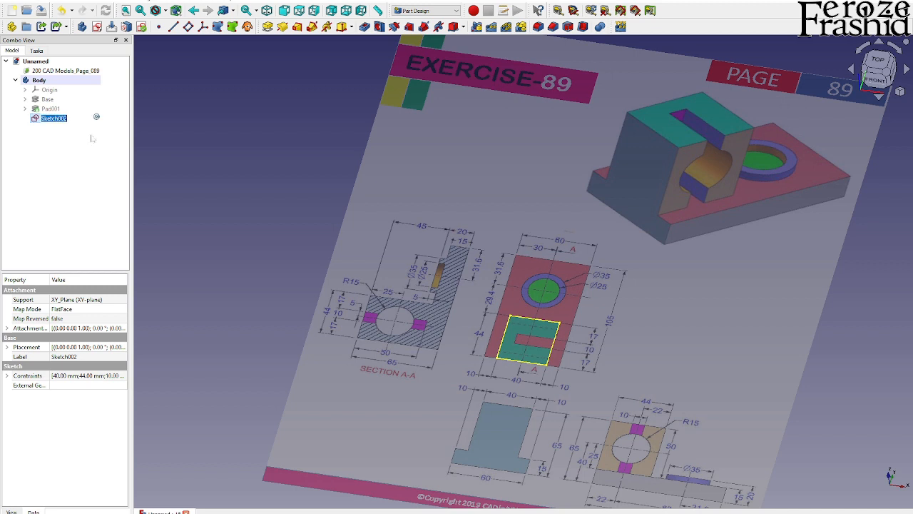
text(sksCube)
key(Return)
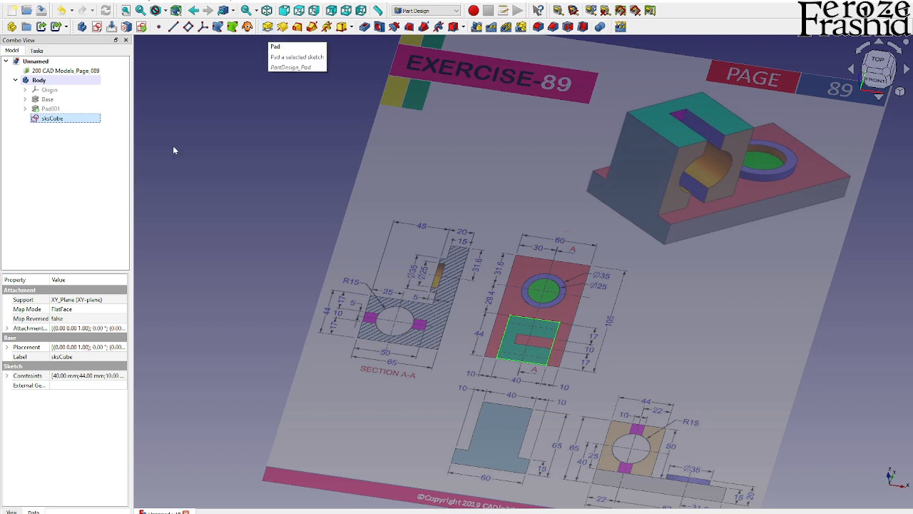
- Show the collar pad again and expand the attachment offset position of the sksCube sketch
click(74, 109)
key(space)
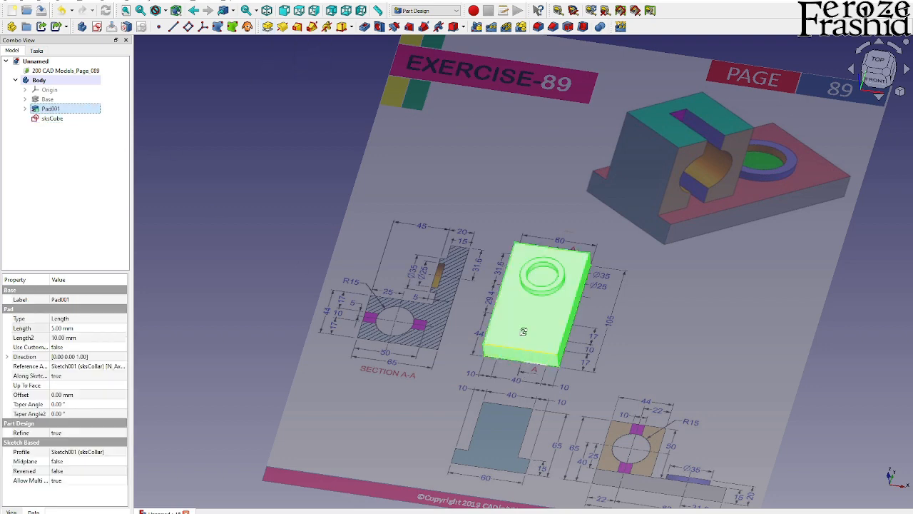
mouse_move(523, 330)
middle_down()
mouse_move(507, 220)
mouse_move(516, 343)
middle_up()
click(52, 118)
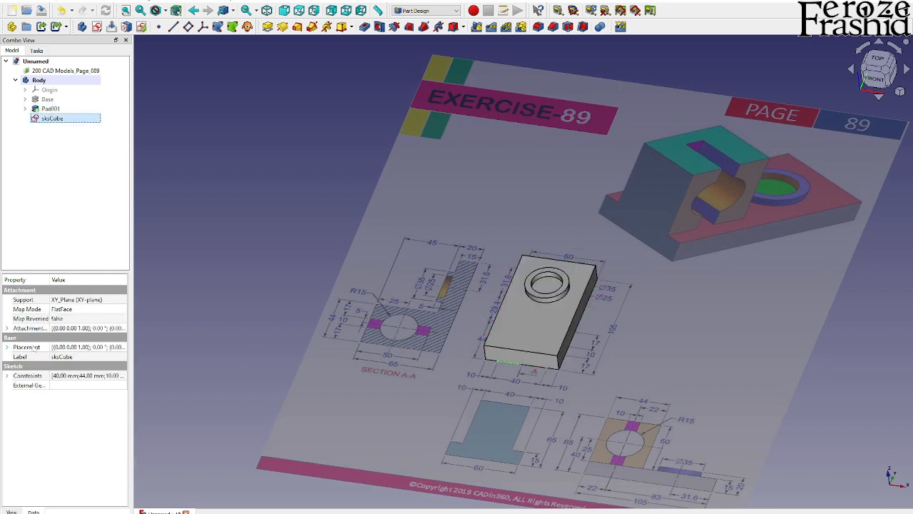
click(7, 328)
click(16, 357)
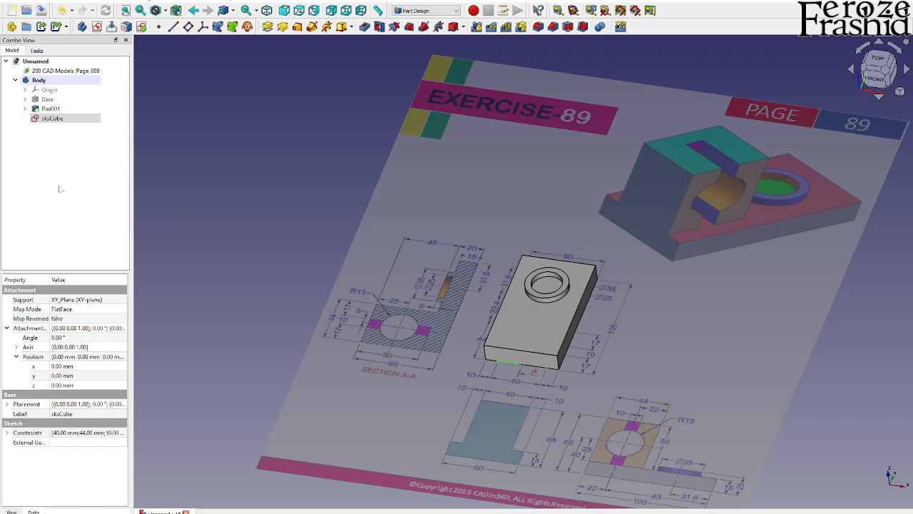
- Copy the formula <<Base>>.Length from the z attachment offset of the sksCollar sketch and close the formula without changing it
click(49, 109)
click(26, 109)
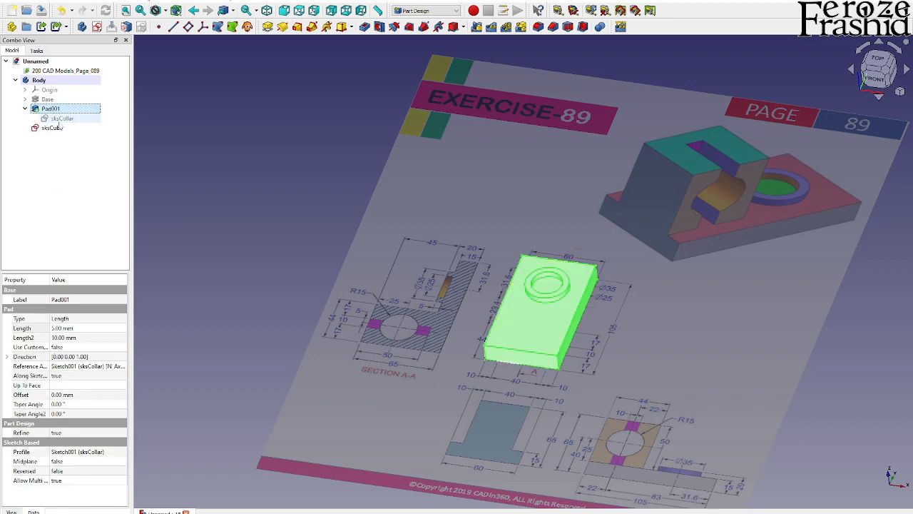
click(62, 118)
click(6, 328)
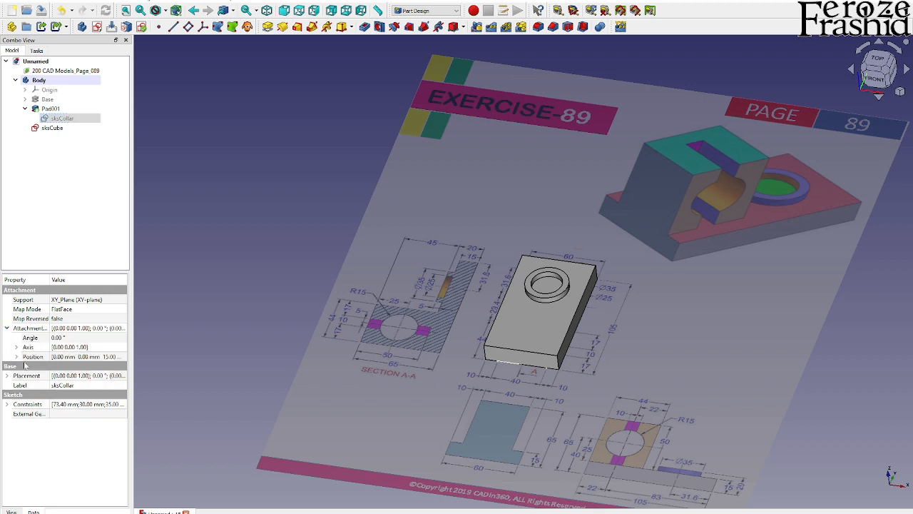
click(16, 356)
click(89, 385)
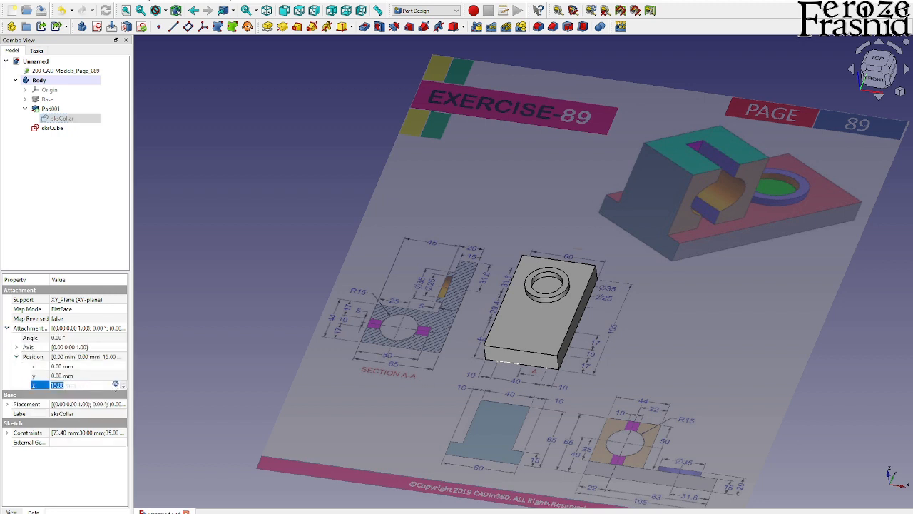
click(115, 386)
key(ctrl+c)
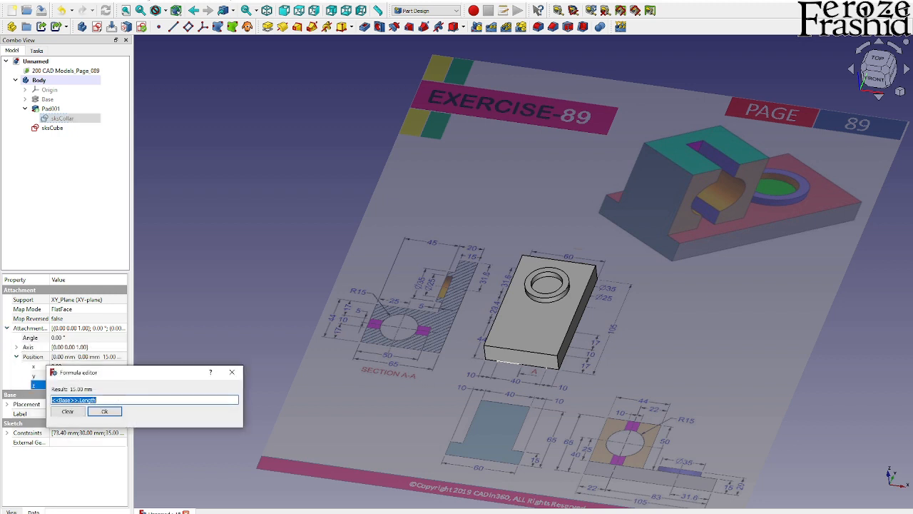
click(229, 374)
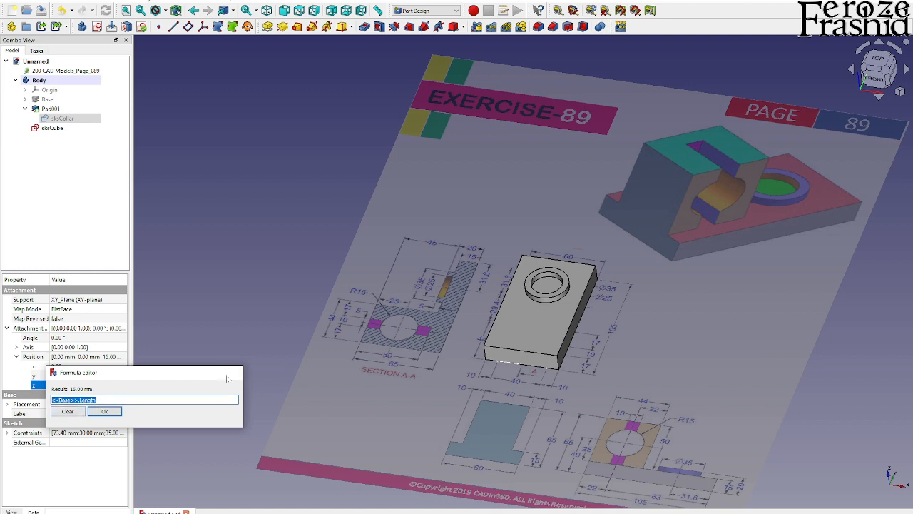
- Set the z attachment offset of the sksCube sketch to the copied formula <<Base>>.Length
click(53, 127)
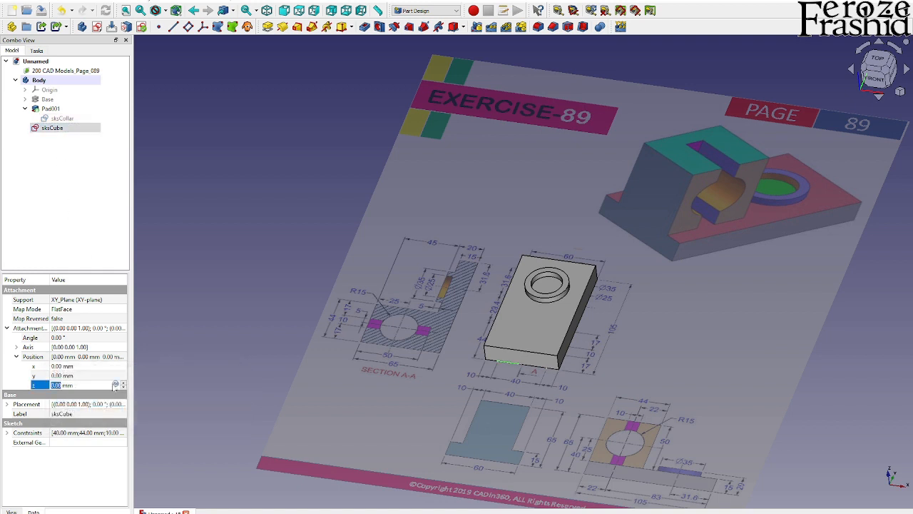
click(116, 385)
key(ctrl+v)
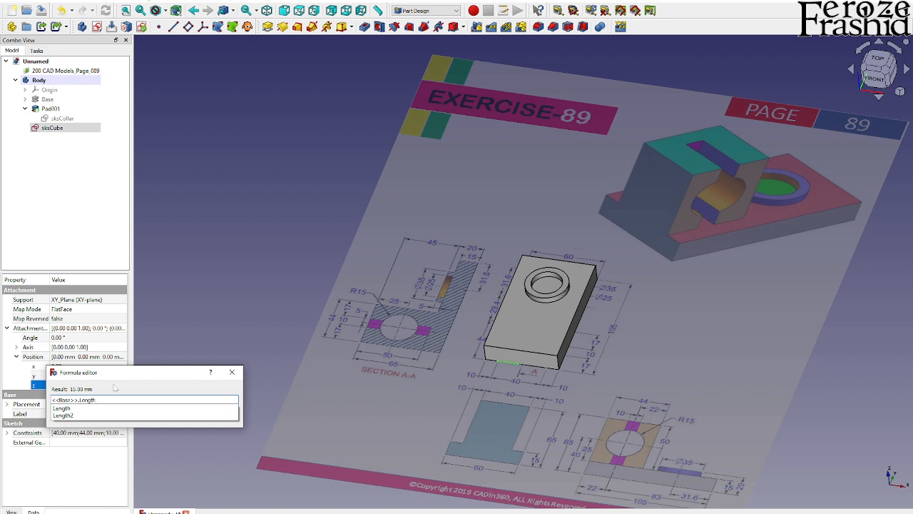
key(Escape)
click(105, 411)
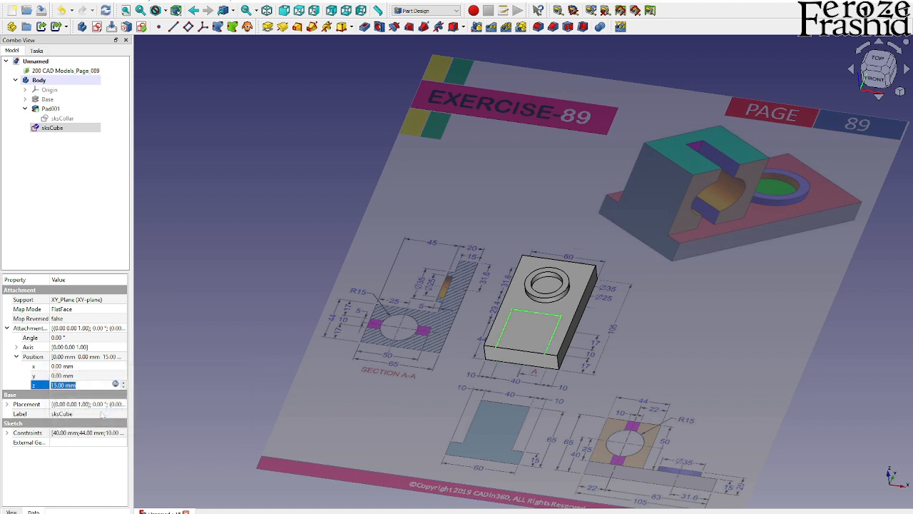
- Pad the sksCube sketch 50 mm to form the upright block on the base plate
click(72, 128)
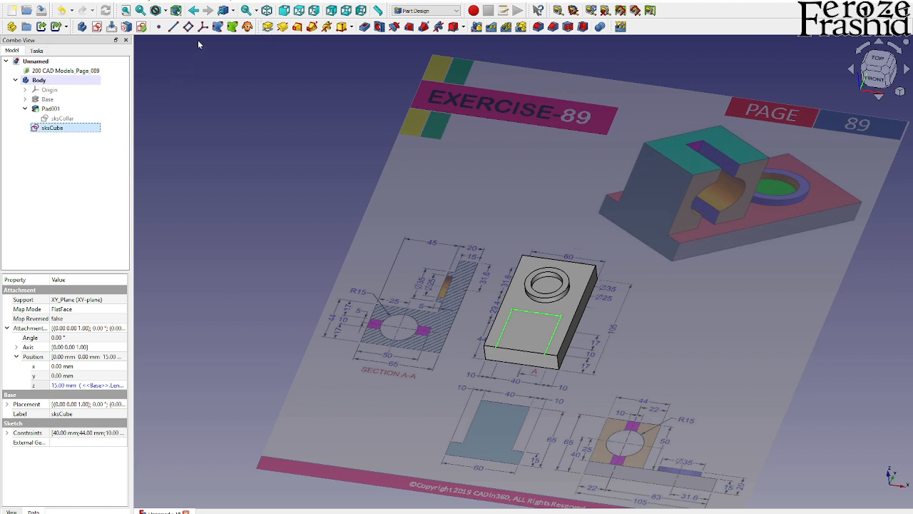
click(268, 27)
text(50)
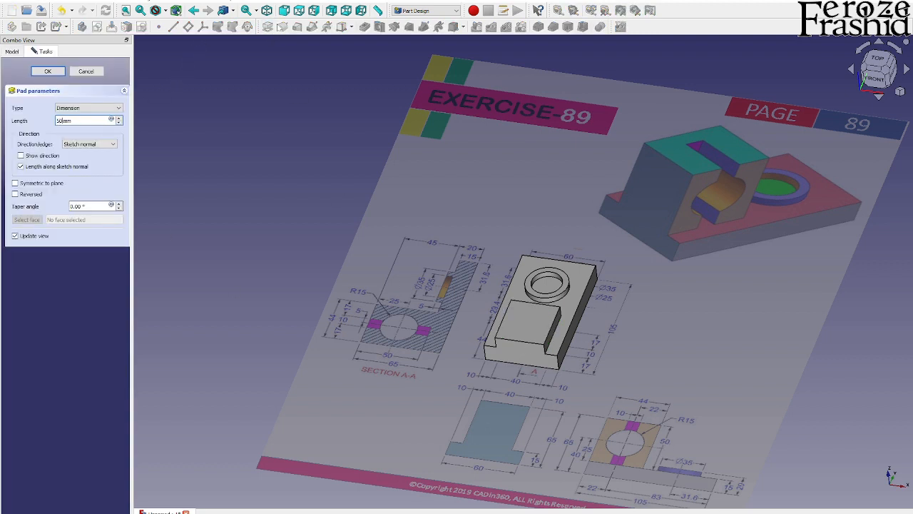
key(Return)
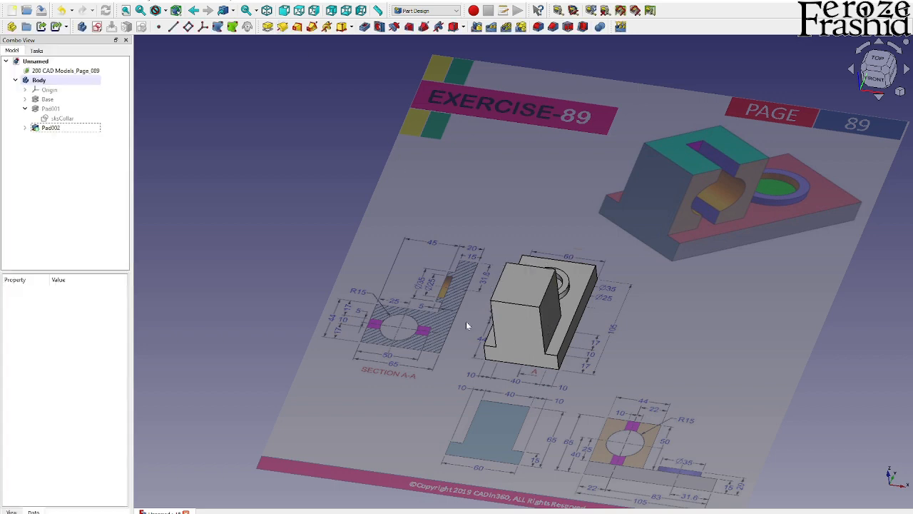
- Compare the block pad with the reference drawing by hiding it, viewing the sheet from above, and showing it again
middle_drag(467, 325, 486, 352)
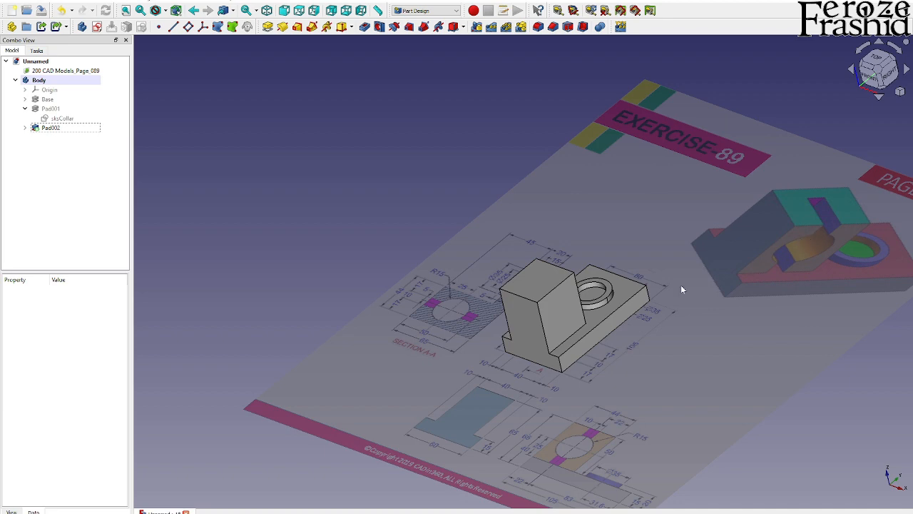
click(560, 355)
key(space)
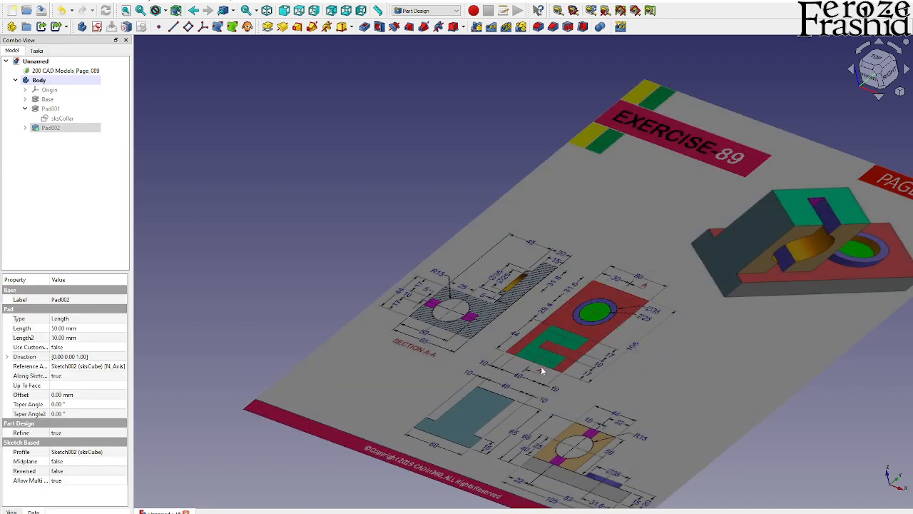
key(2)
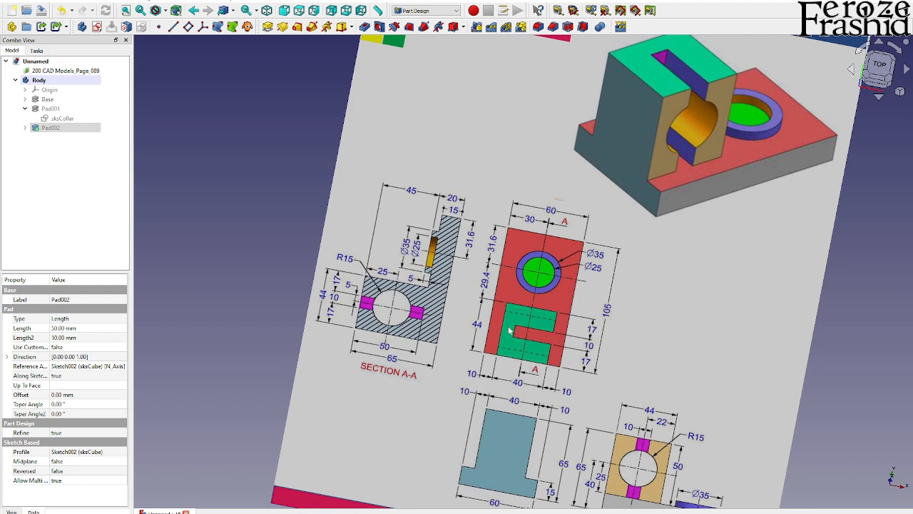
scroll(510, 330, down, 2)
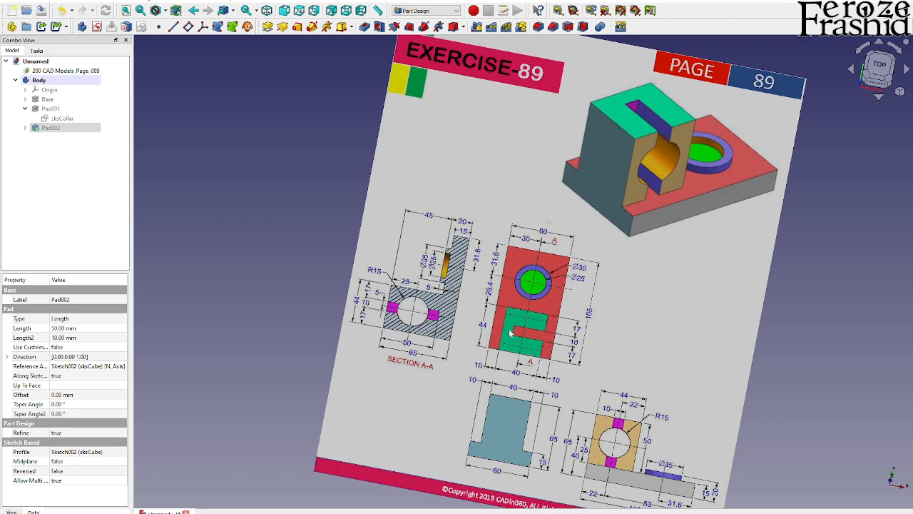
scroll(531, 341, up, 2)
key(space)
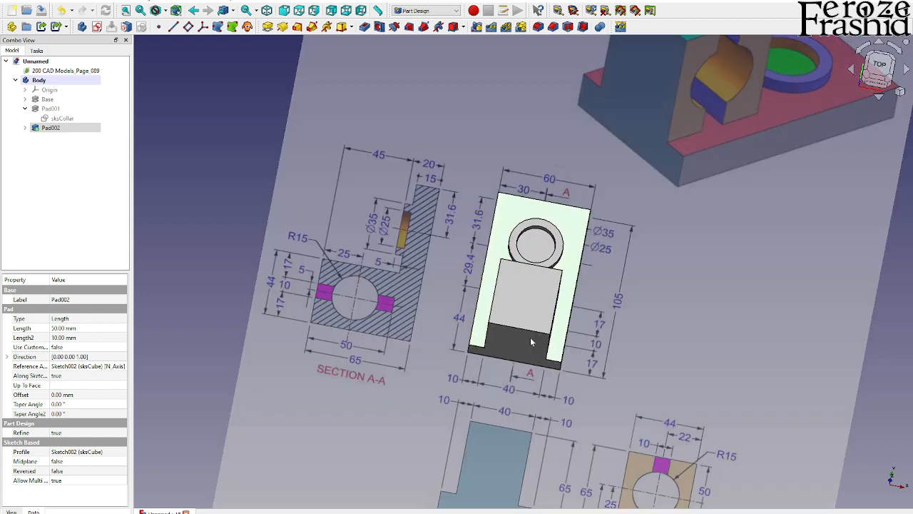
key(0)
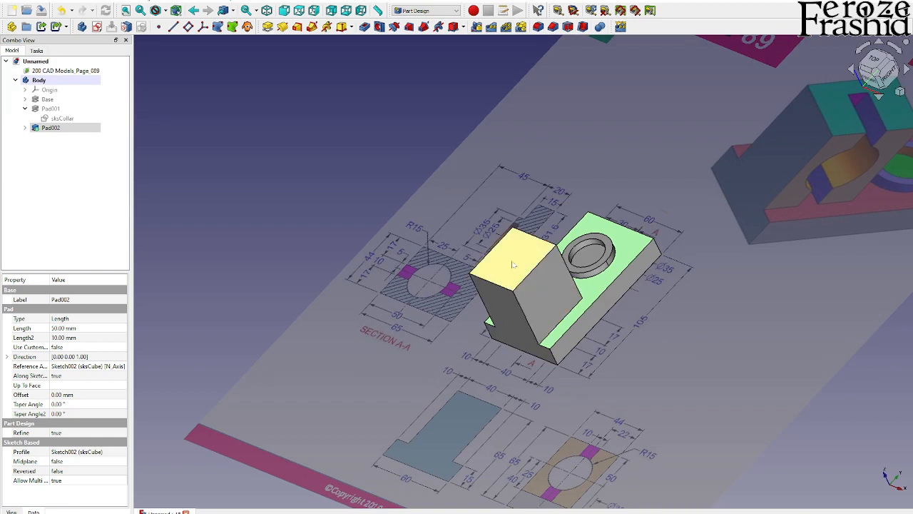
click(546, 299)
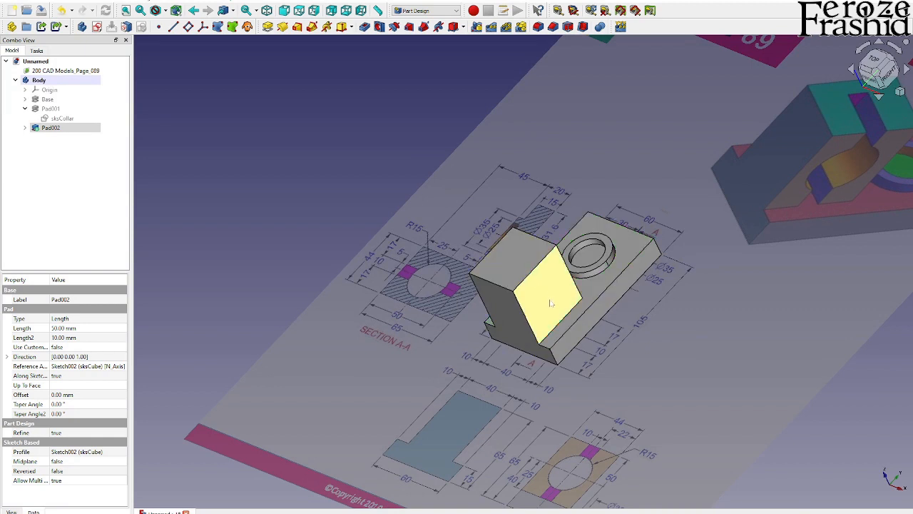
middle_drag(588, 368, 493, 367)
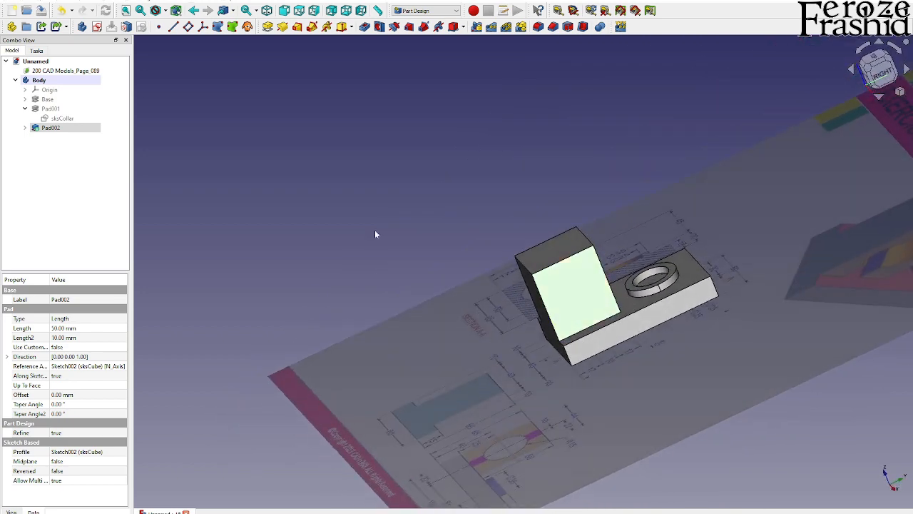
click(484, 227)
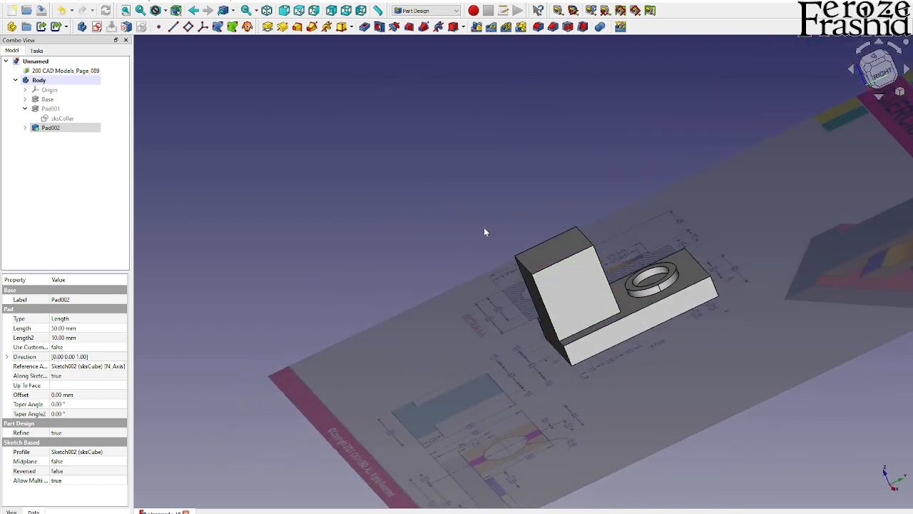
click(563, 293)
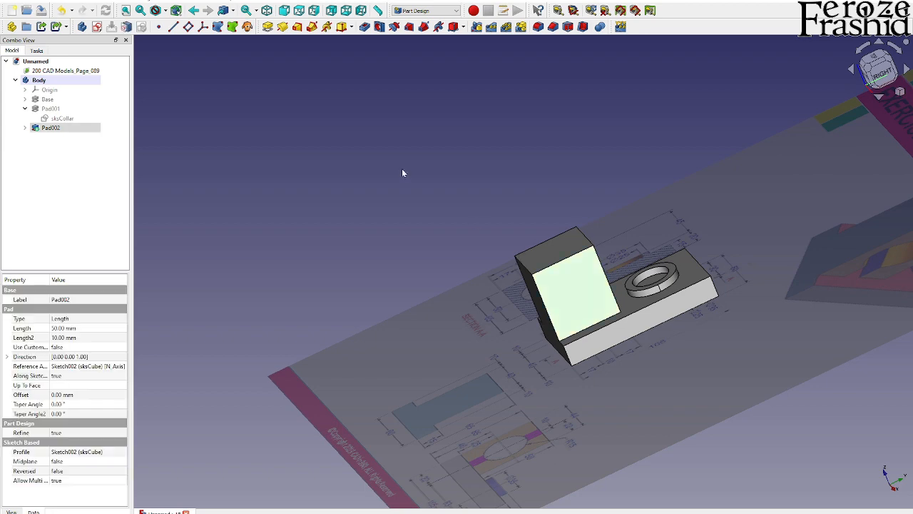
click(98, 27)
key(0)
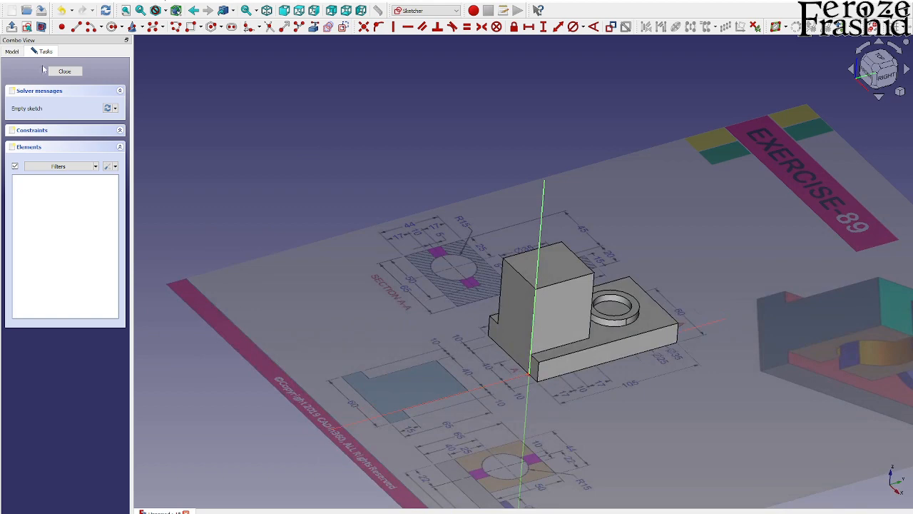
click(63, 71)
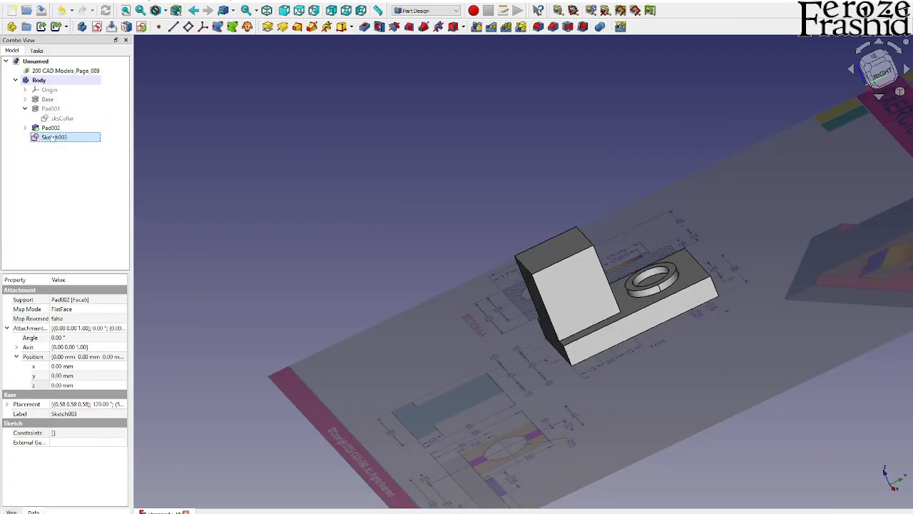
key(Delete)
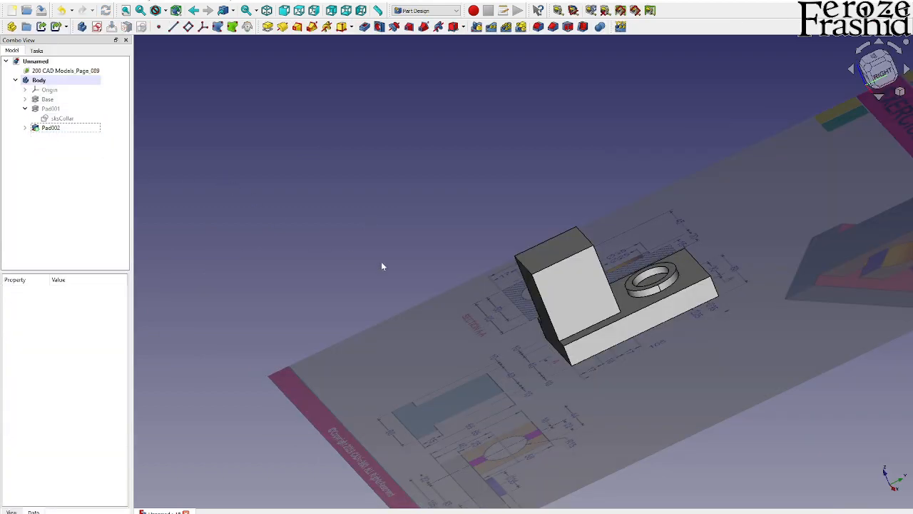
- Create an empty sketch on the YZ plane of the body and name it sksHollowPart
middle_drag(443, 319, 457, 333)
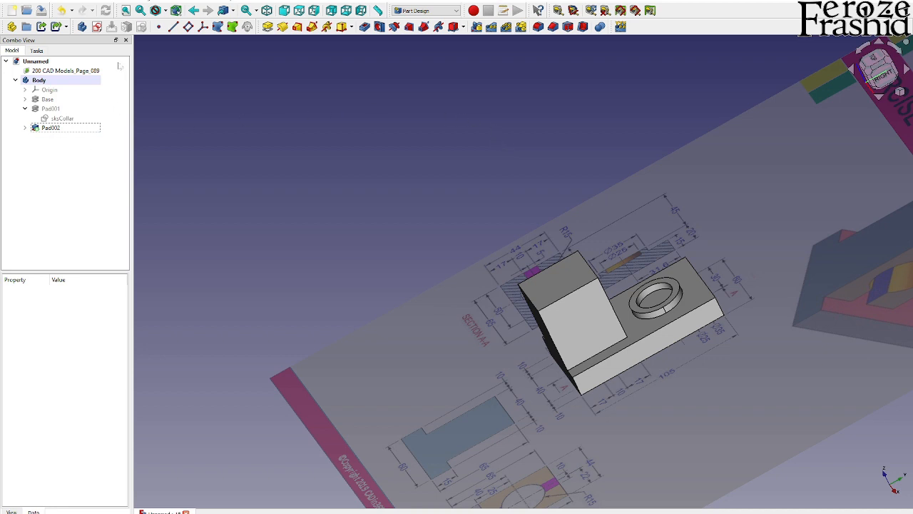
click(97, 26)
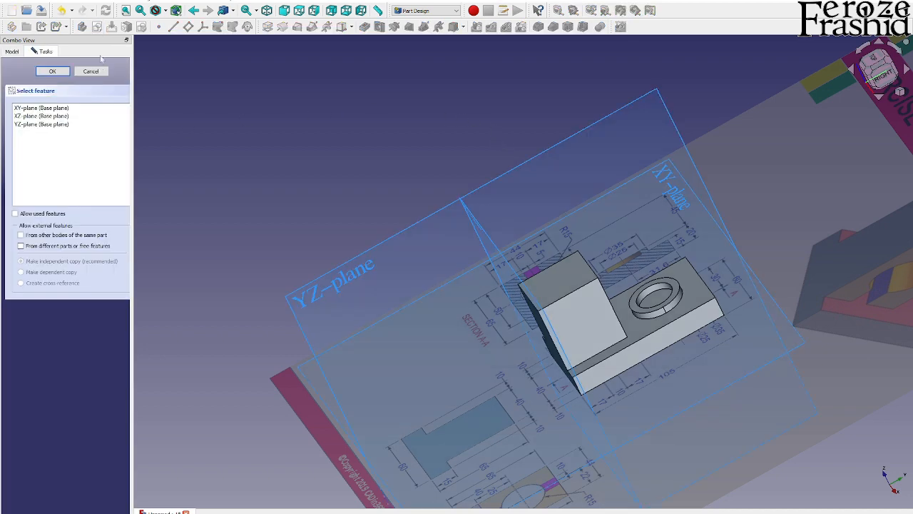
click(40, 124)
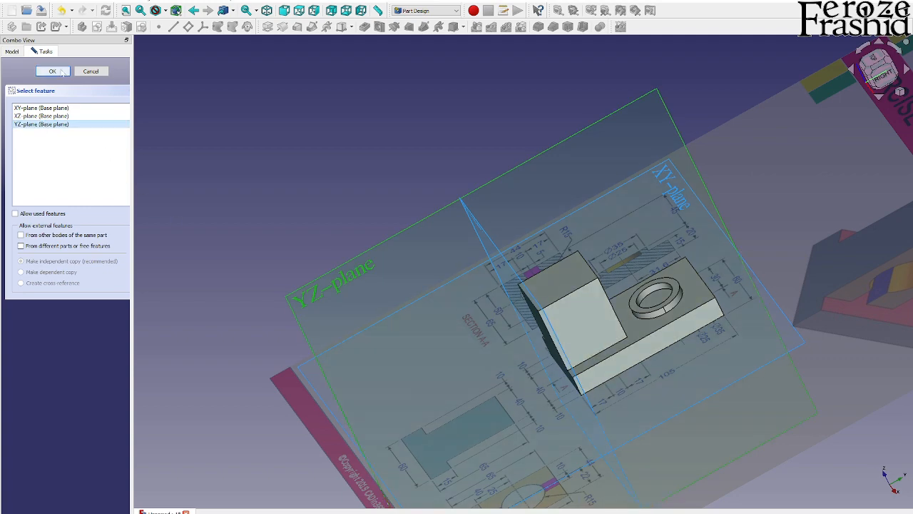
click(63, 72)
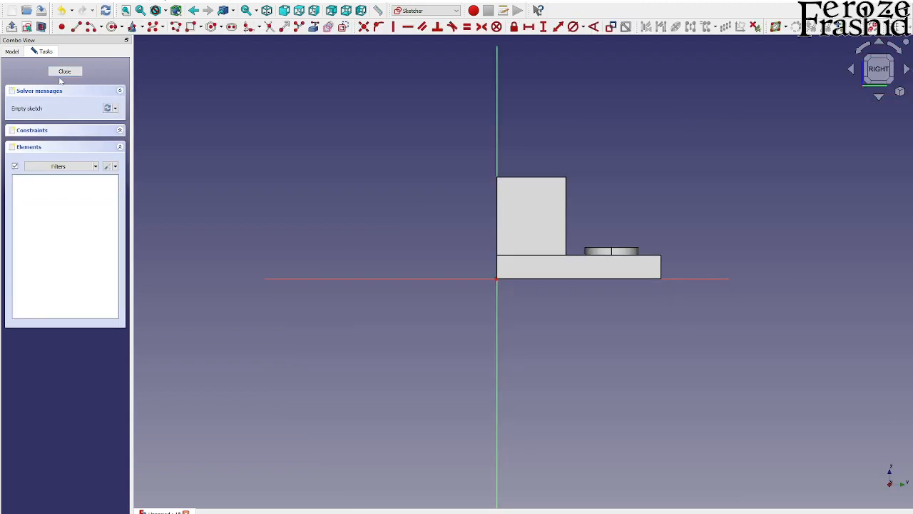
mouse_move(421, 250)
middle_down()
mouse_move(618, 316)
mouse_move(542, 307)
middle_up()
click(65, 72)
text(sksHol)
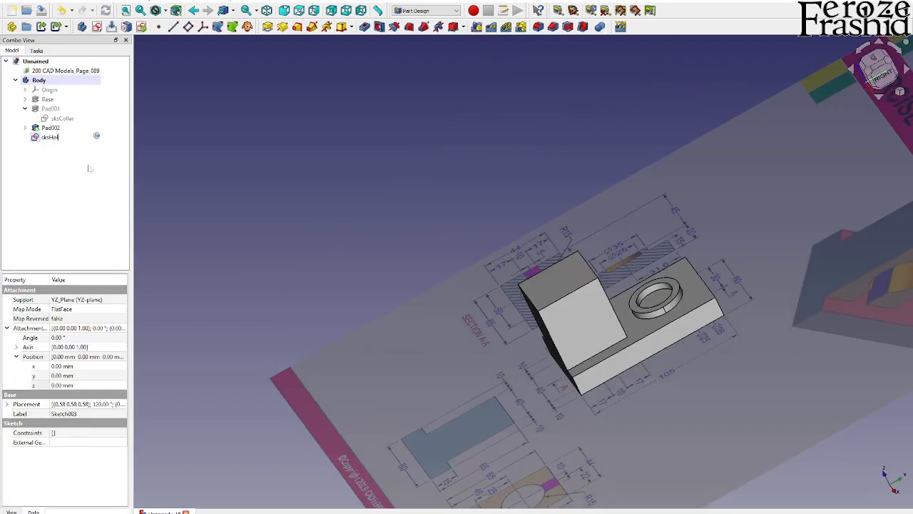
text(lowPart)
key(Return)
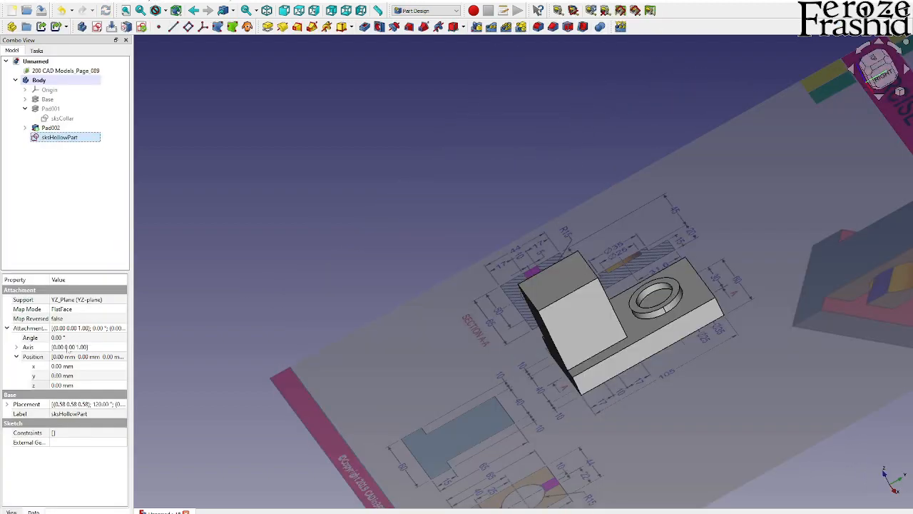
- Set the z attachment offset of the sksHollowPart sketch to 20 mm and check the sketch plane's position against the block
mouse_move(340, 290)
middle_down()
mouse_move(409, 255)
mouse_move(445, 306)
middle_up()
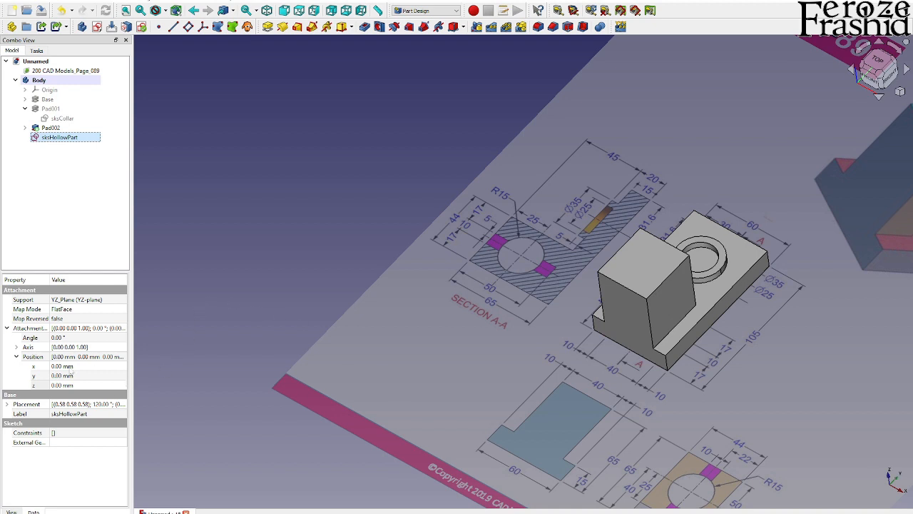
click(63, 385)
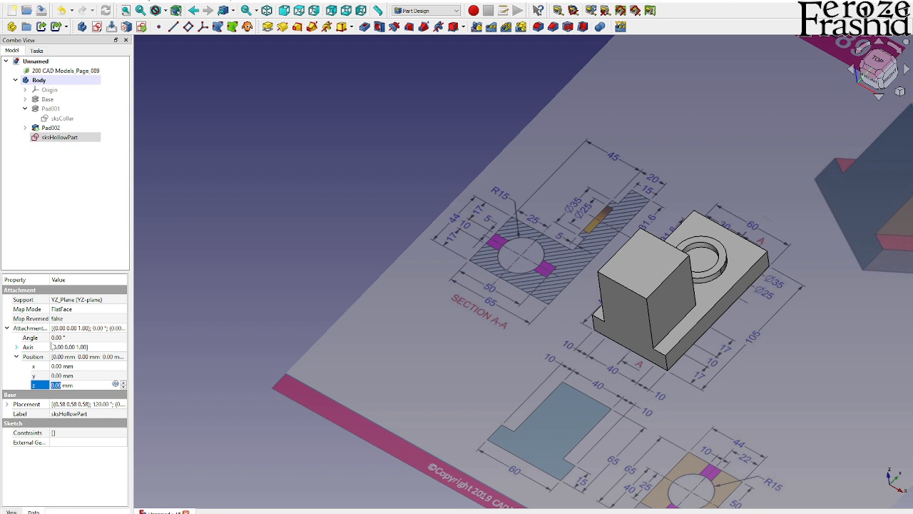
text(20)
key(Return)
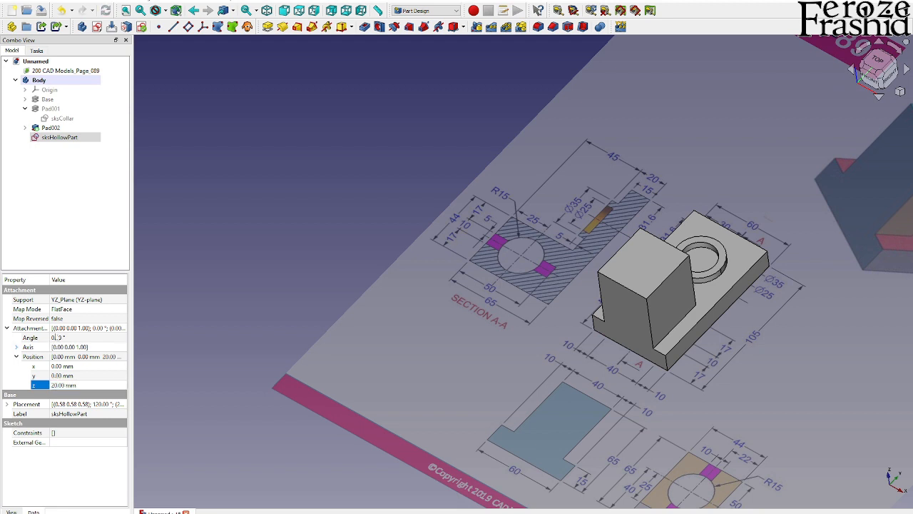
double_click(60, 137)
mouse_move(467, 293)
middle_down()
mouse_move(620, 397)
mouse_move(726, 389)
mouse_move(727, 375)
mouse_move(648, 350)
middle_up()
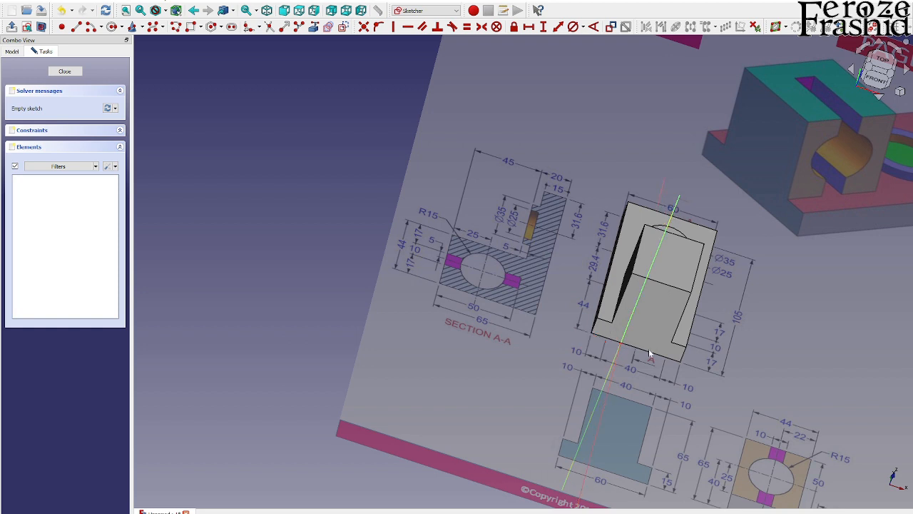
click(65, 72)
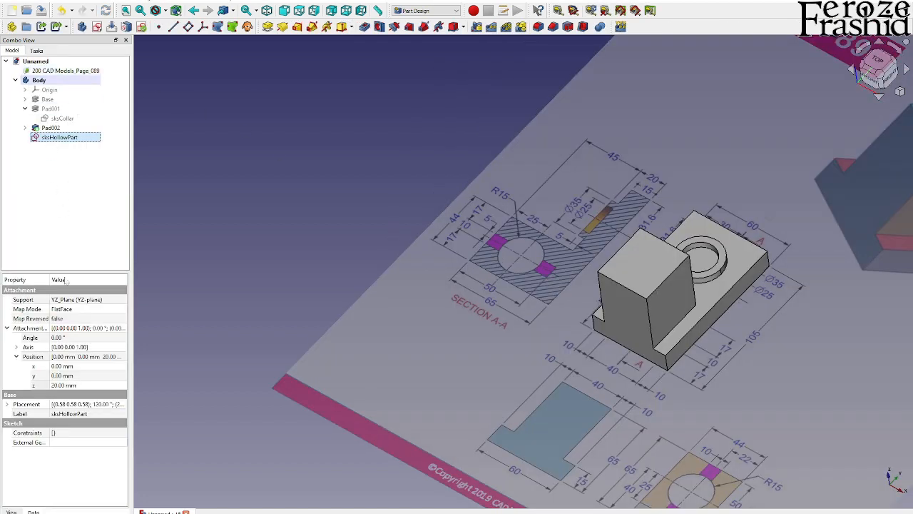
- Set the z attachment offset of the sksHollowPart sketch to 50 mm and check where its plane meets the block
click(61, 384)
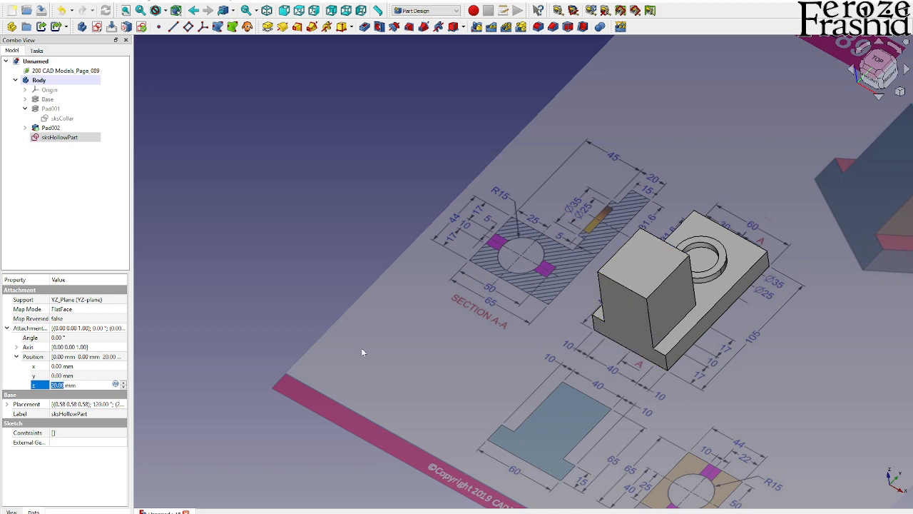
text(50)
key(Return)
double_click(58, 138)
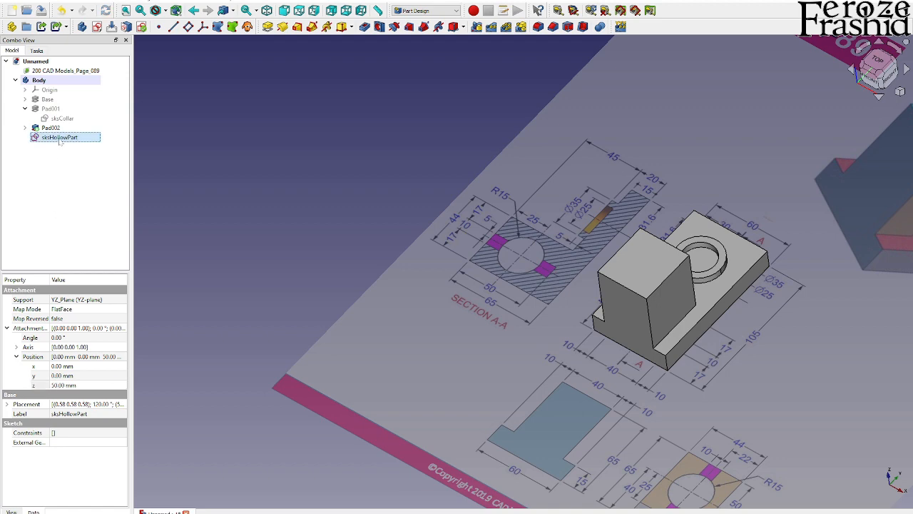
mouse_move(585, 301)
middle_down()
mouse_move(634, 380)
mouse_move(573, 293)
middle_up()
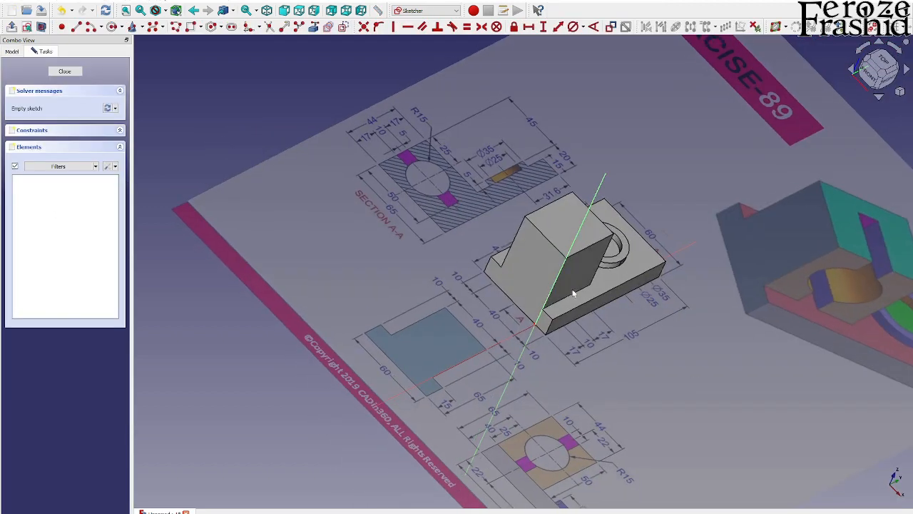
click(71, 72)
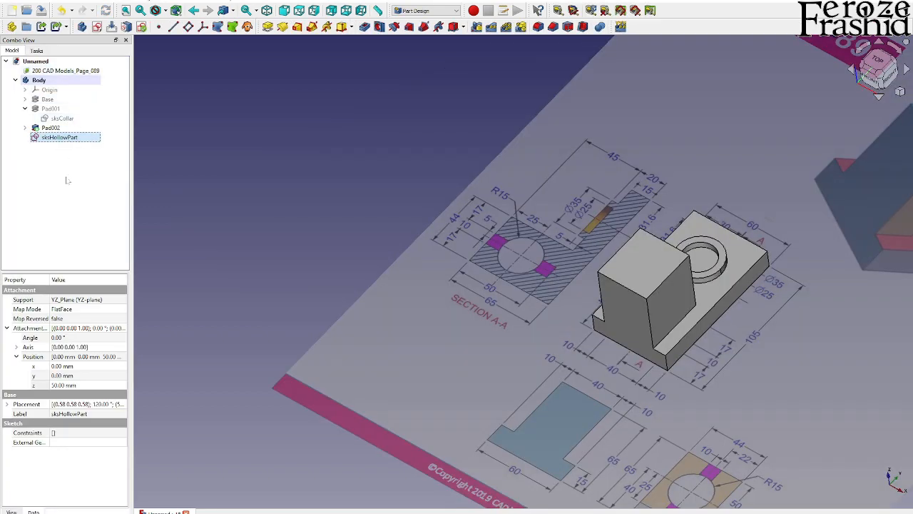
click(63, 385)
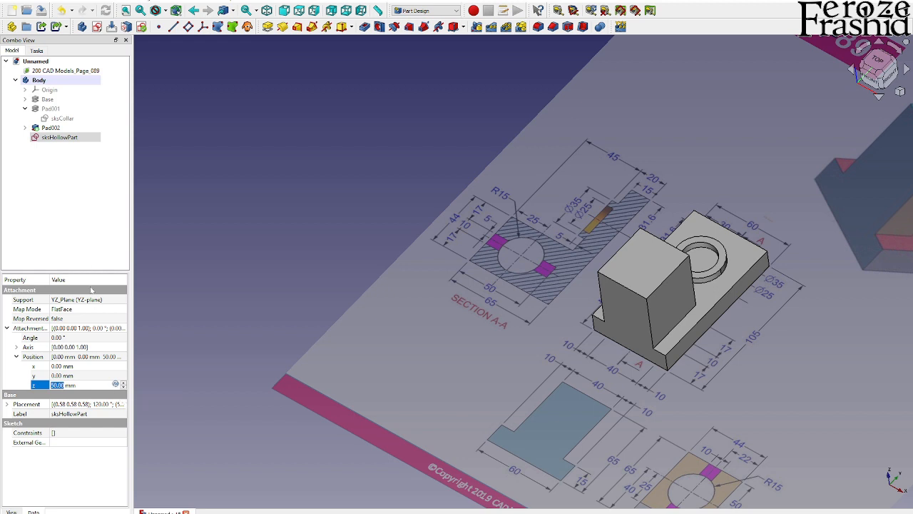
click(350, 271)
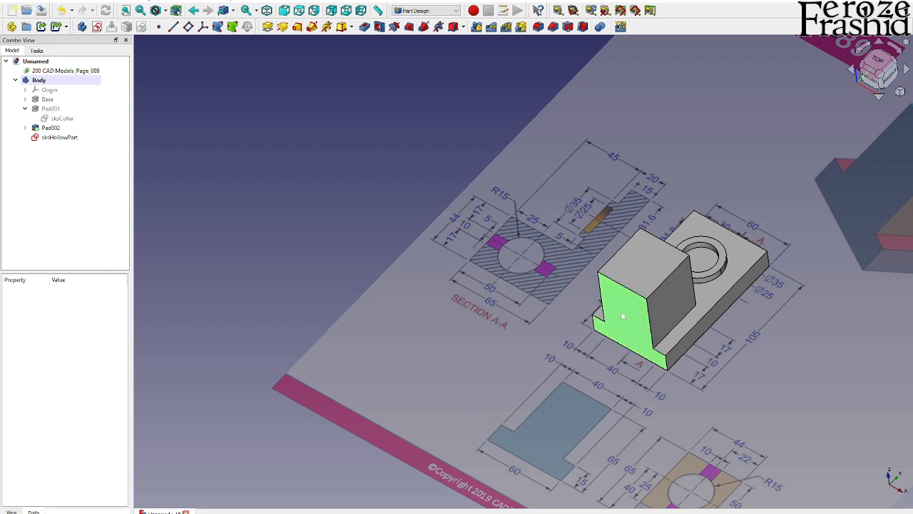
- Hide the block pad to expose the reference drawing beneath it
click(621, 335)
key(space)
middle_drag(621, 336, 636, 382)
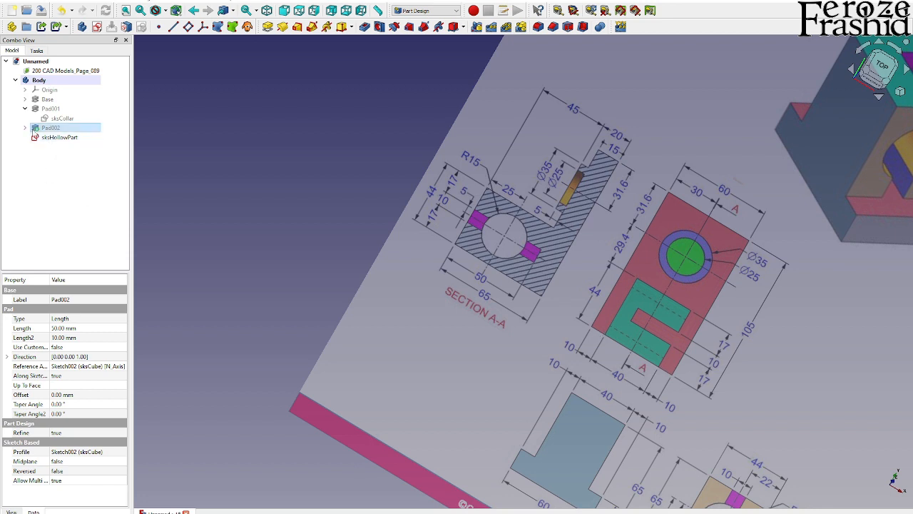
- In the sksCube sketch, add a horizontal reference dimension named RefForCube from the origin to the rectangle's far lower corner
click(26, 128)
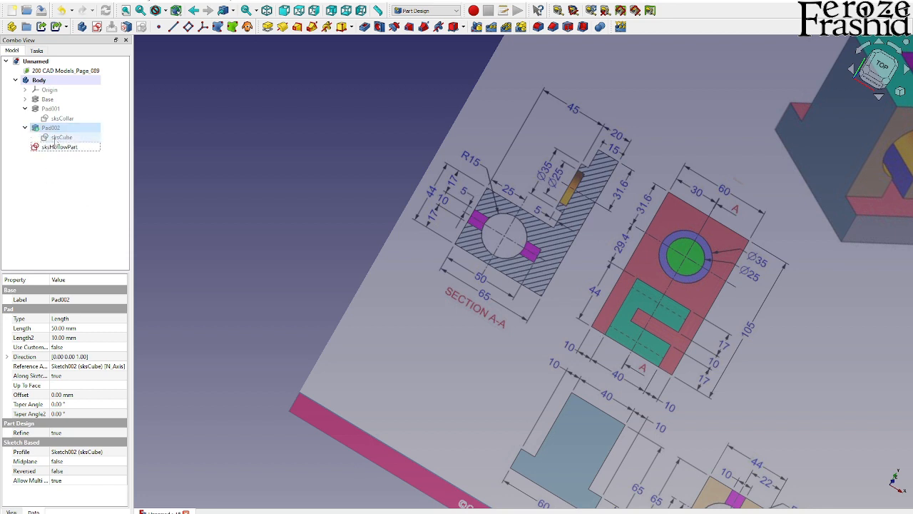
double_click(58, 137)
scroll(666, 283, up, 3)
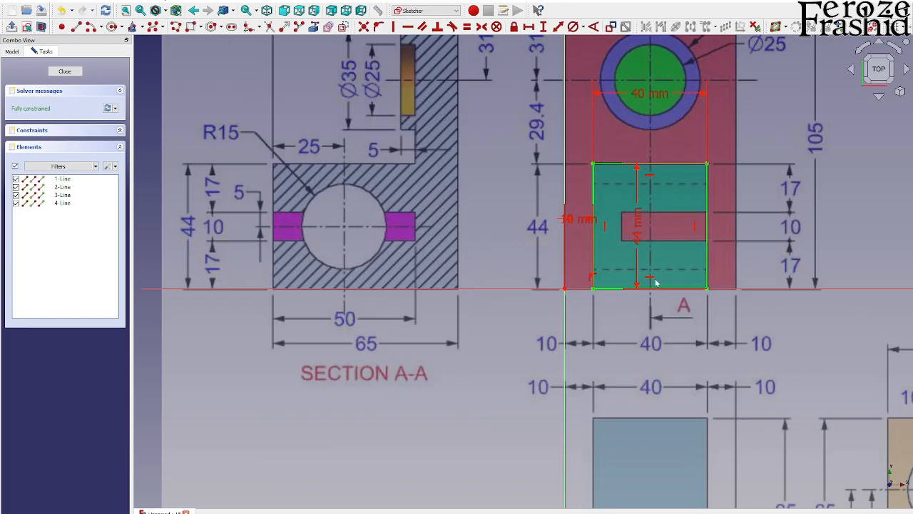
click(704, 289)
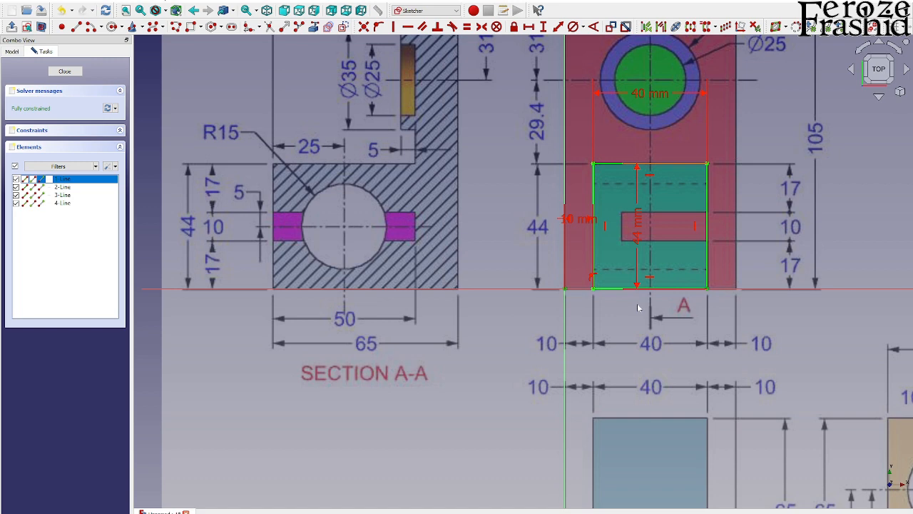
click(565, 288)
click(529, 26)
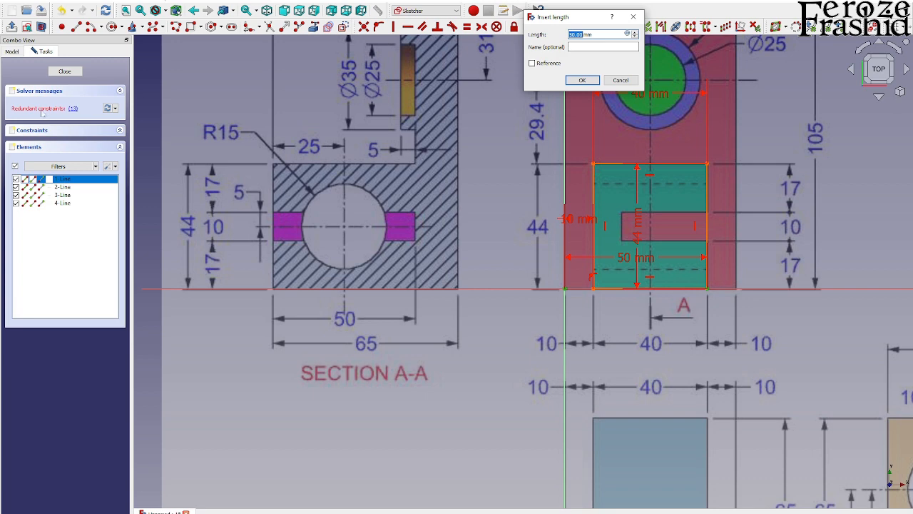
click(532, 63)
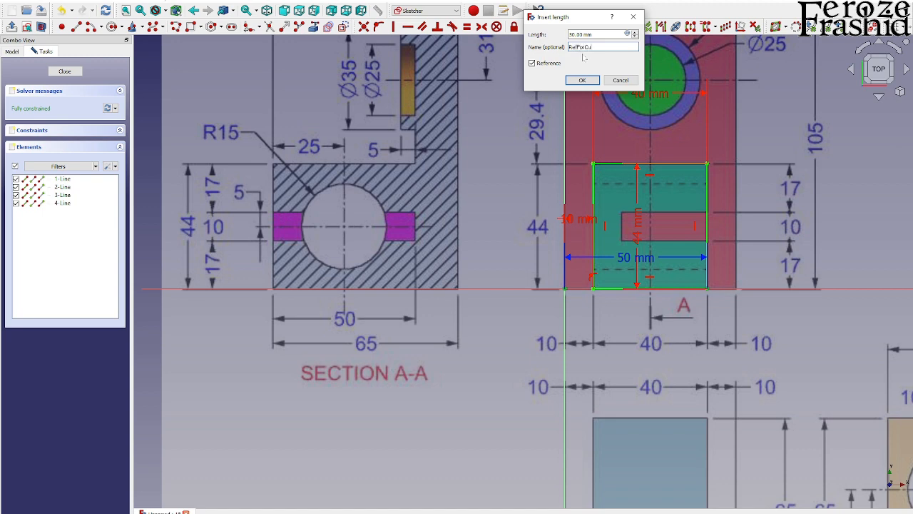
key(Return)
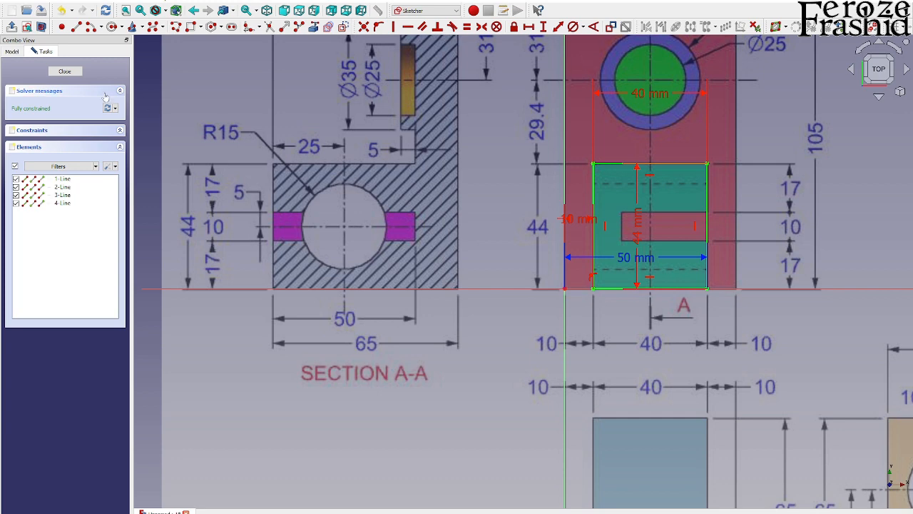
click(72, 72)
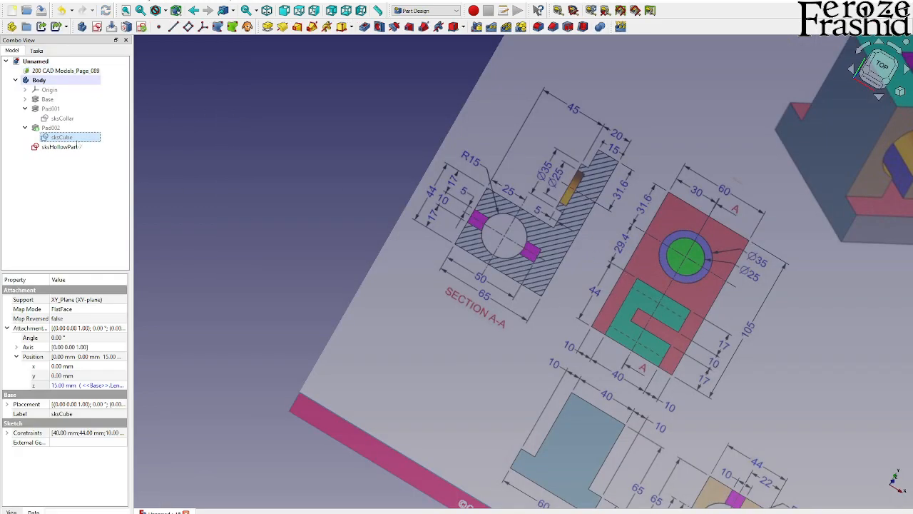
- Reopen the sksCube sketch and move the 50 mm reference dimension label well clear of the geometry, beyond the drawing sheet
double_click(68, 138)
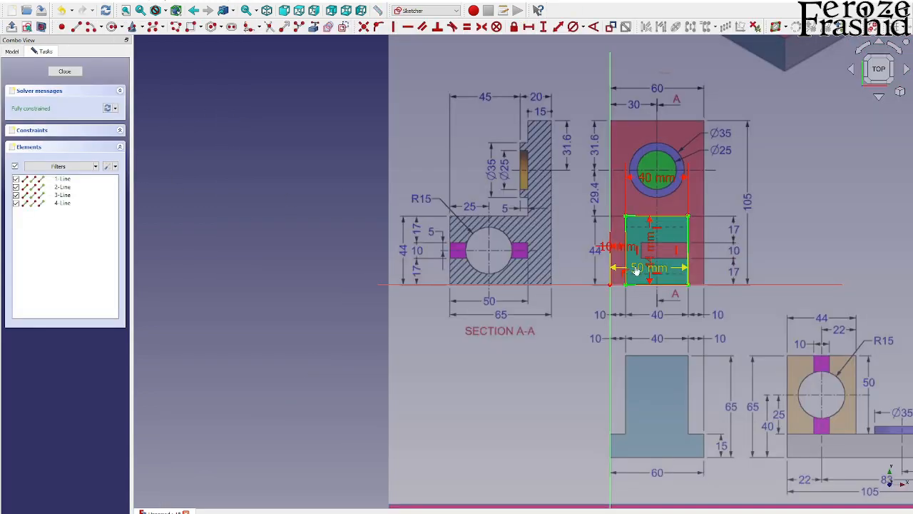
drag(641, 322, 328, 332)
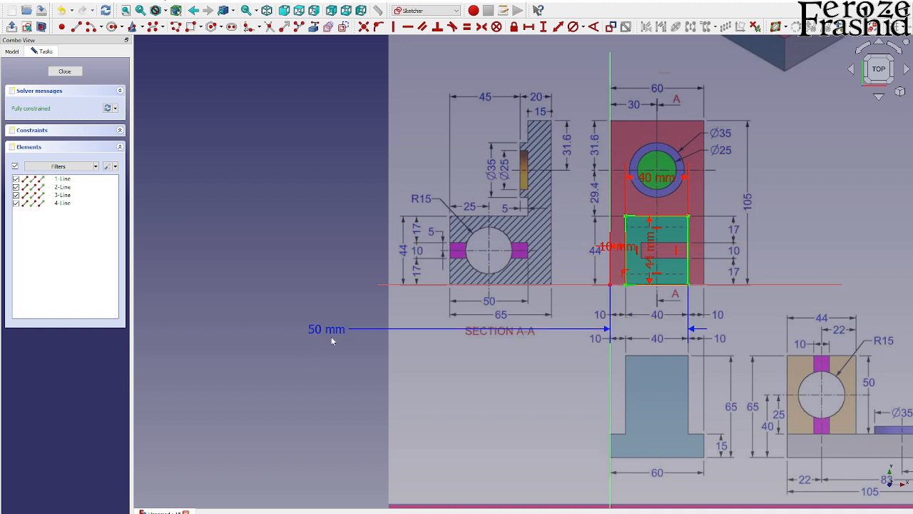
click(64, 71)
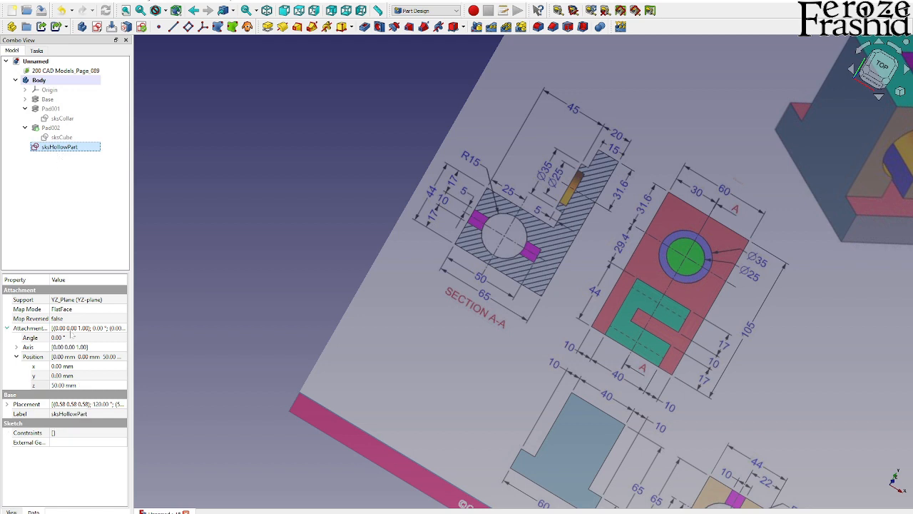
- Set the z attachment offset of the sksHollowPart sketch to the formula <<sksCube>>.Constraints.RefForCube
click(89, 386)
click(115, 385)
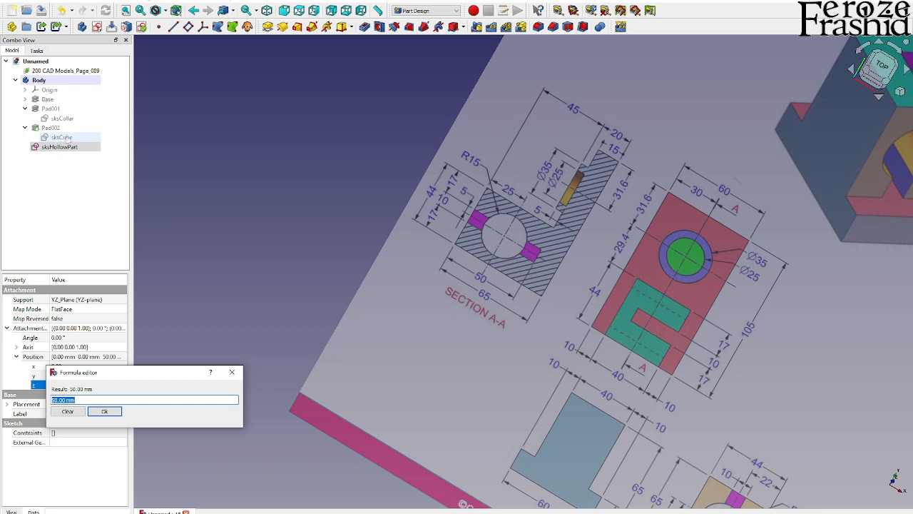
text(sksCu)
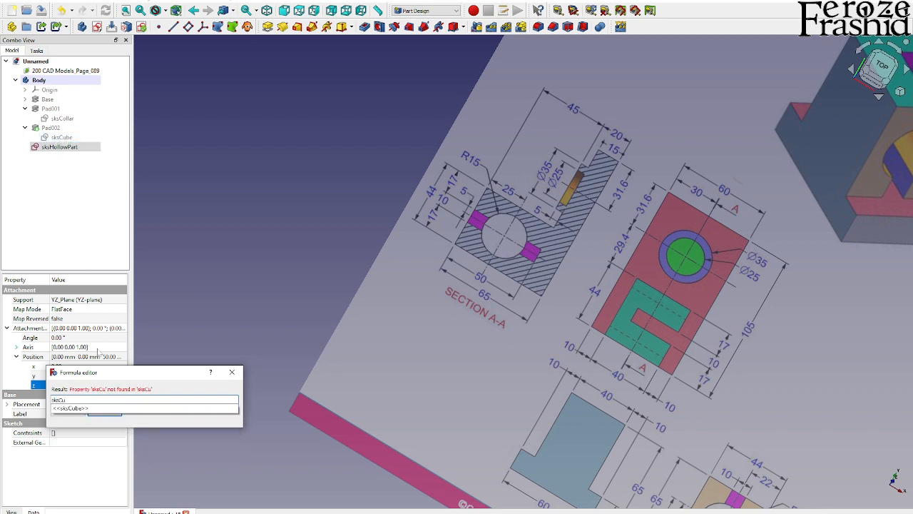
key(Down)
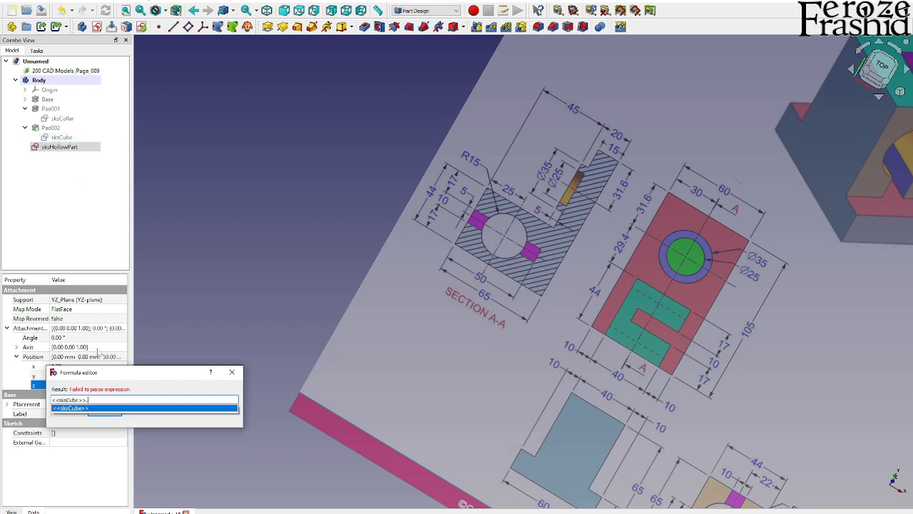
text(Cons)
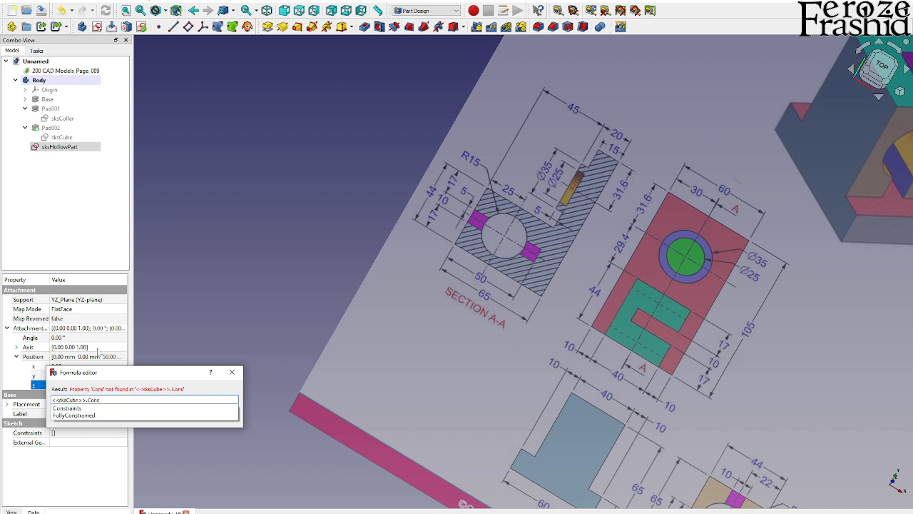
key(Down)
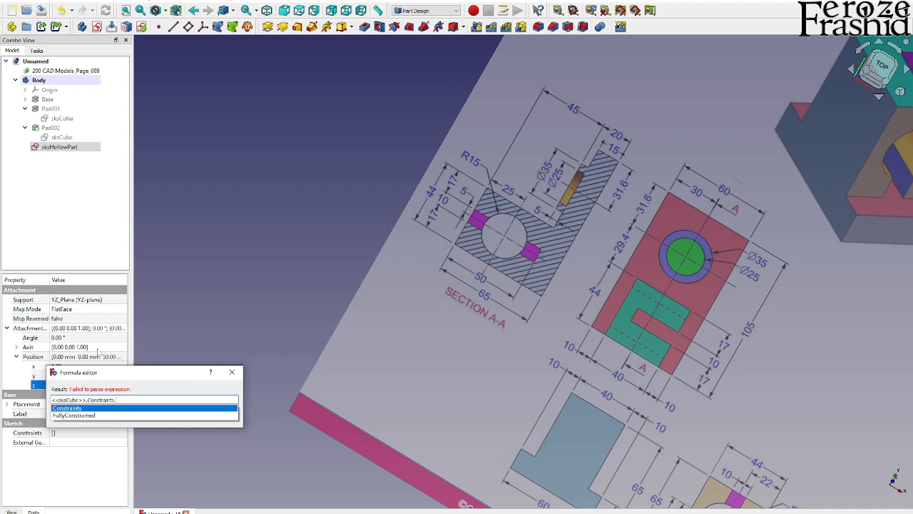
text(R)
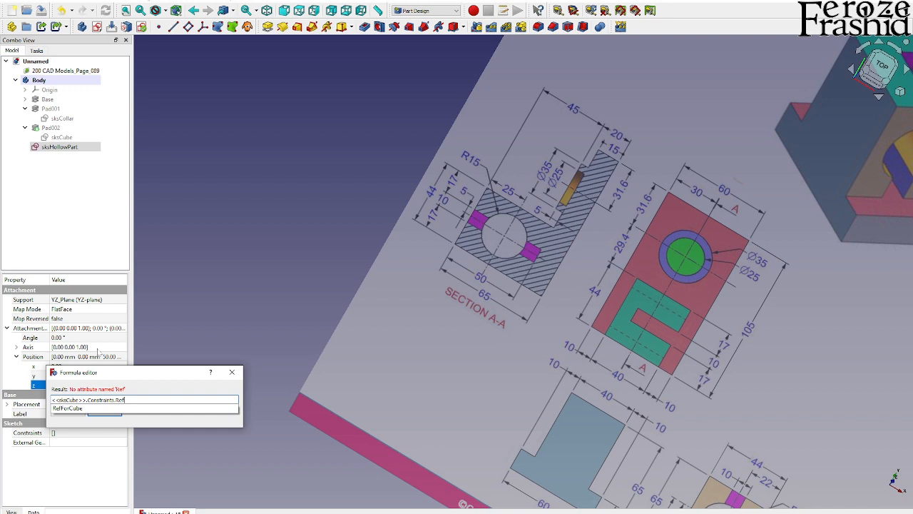
text(ef)
key(Down)
key(Return)
key(Return)
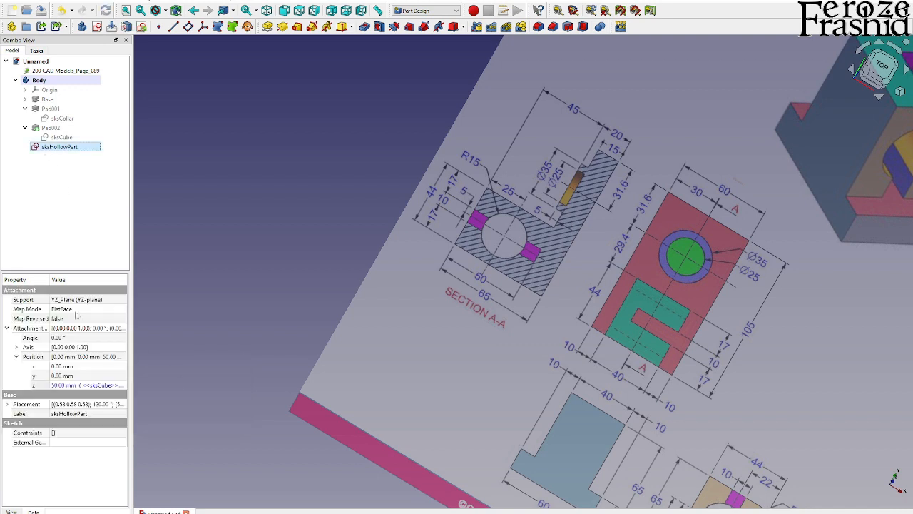
- Open the sksHollowPart sketch for editing and show the block pad as a backdrop
double_click(74, 147)
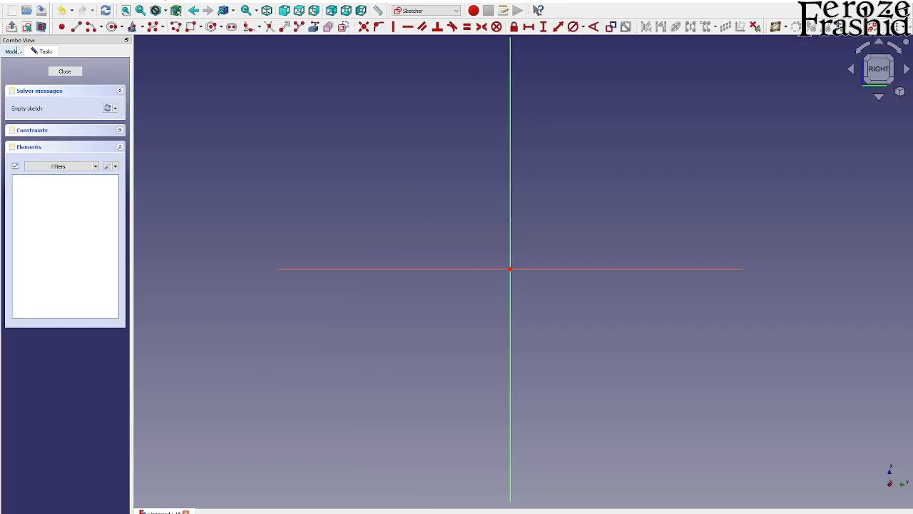
click(12, 51)
click(48, 130)
key(space)
middle_drag(402, 230, 519, 317)
scroll(520, 316, up, 3)
click(377, 94)
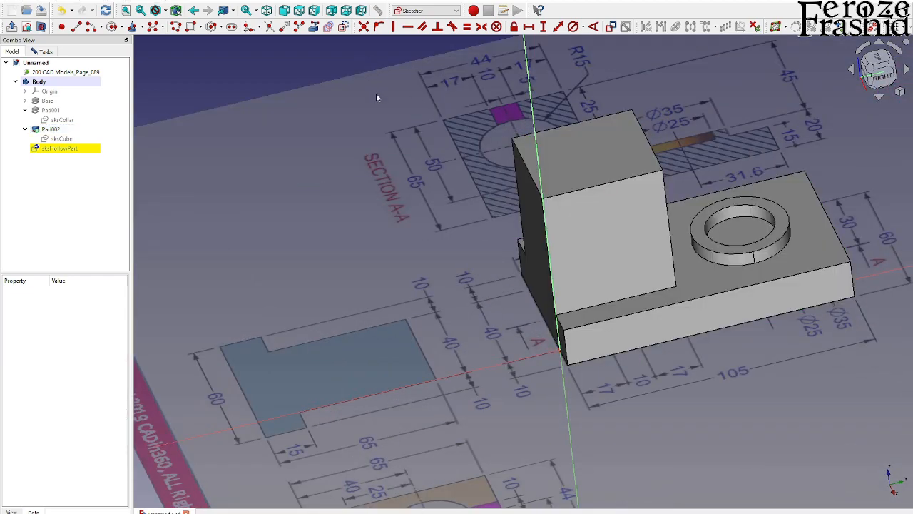
- Link the block's top edge and its side edge facing the collar into the sketch as external geometry, working in the right view
scroll(515, 313, down, 1)
mouse_move(554, 356)
middle_down()
mouse_move(596, 357)
mouse_move(566, 349)
mouse_move(562, 362)
middle_up()
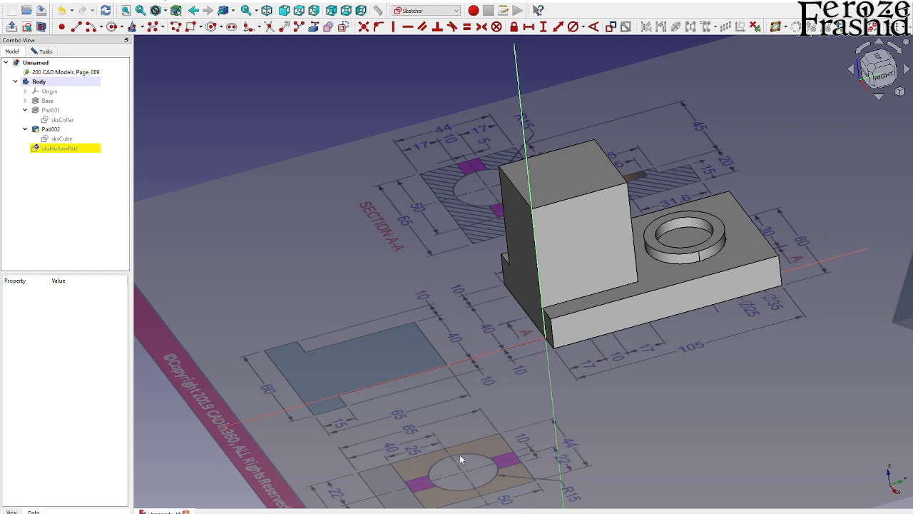
scroll(475, 431, down, 2)
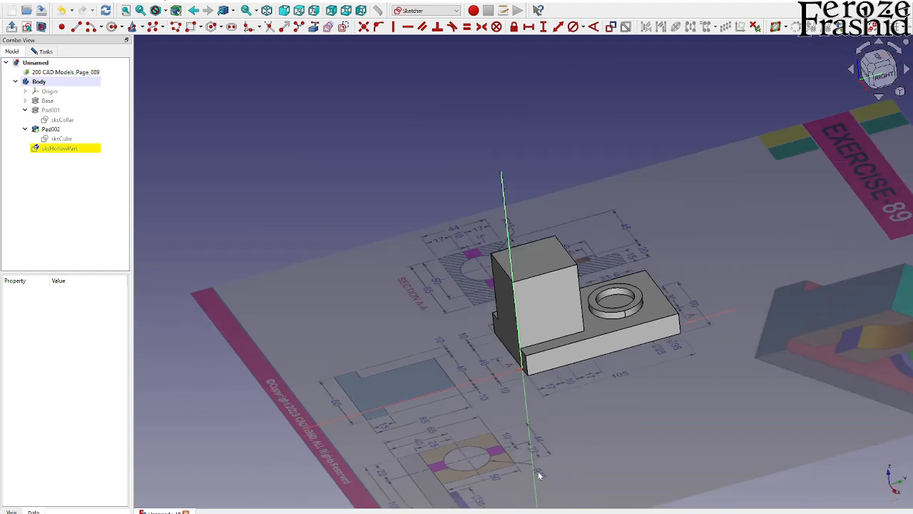
scroll(478, 464, up, 3)
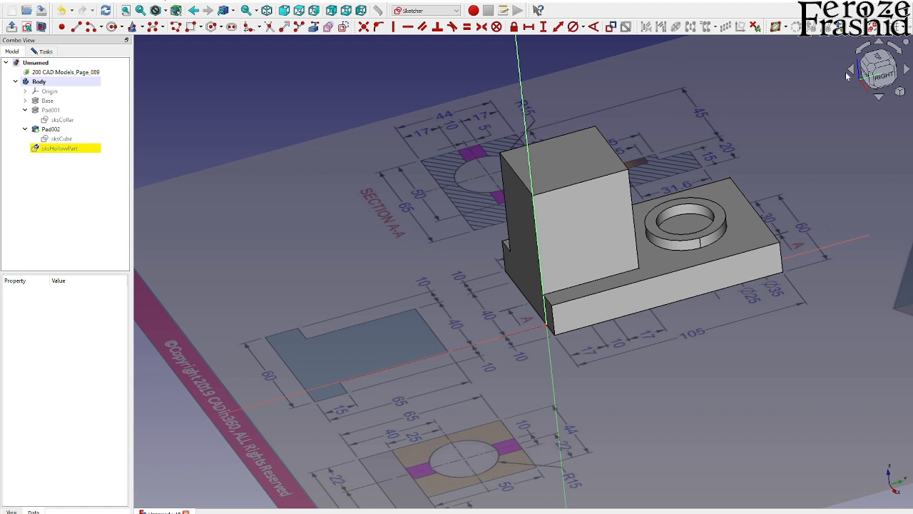
click(884, 74)
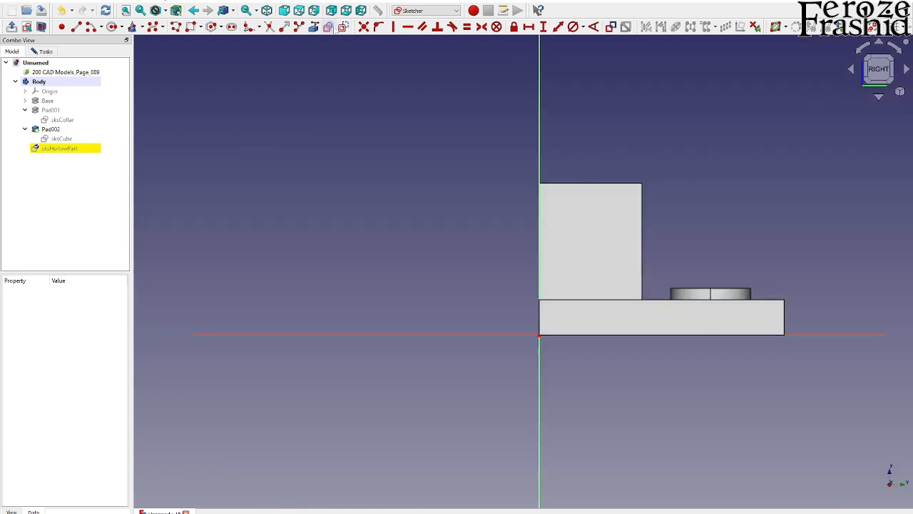
click(639, 188)
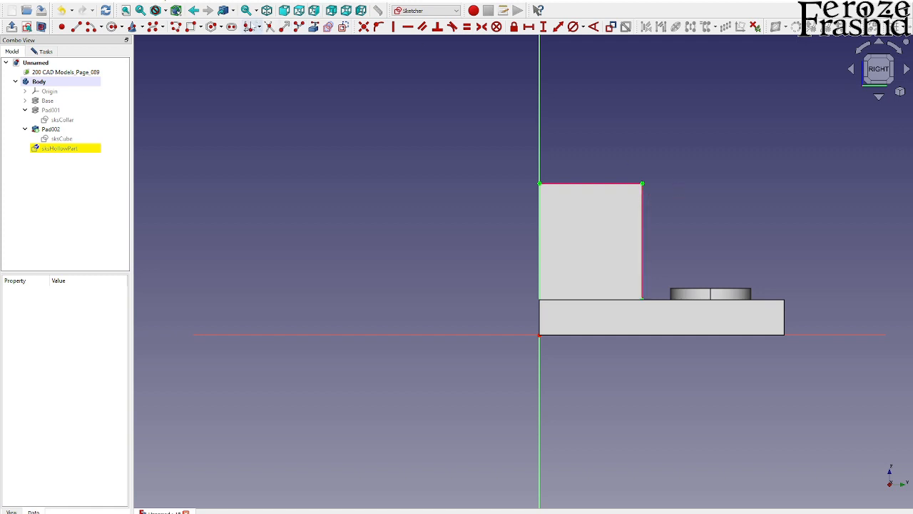
- Draw a rectangle about 15 × 48 mm down from the block's top edge and align its lower edge horizontally with the block's lower corner
click(190, 26)
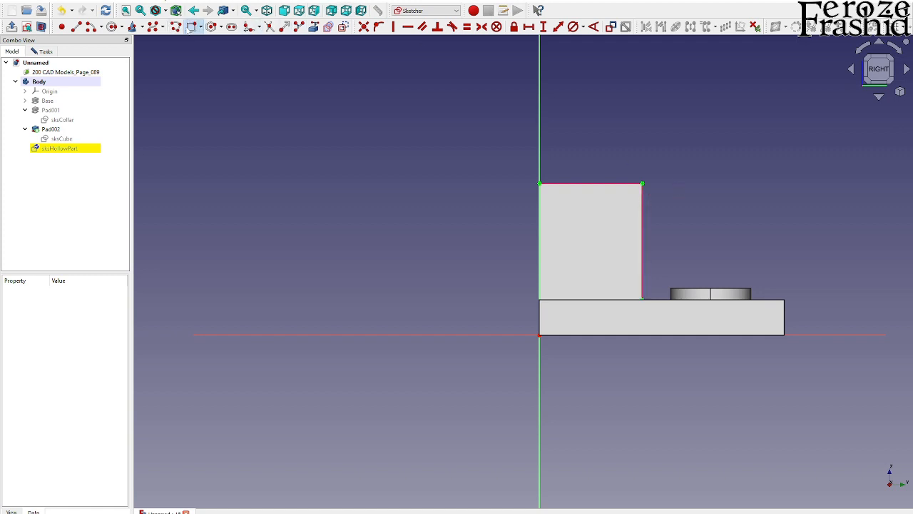
click(575, 184)
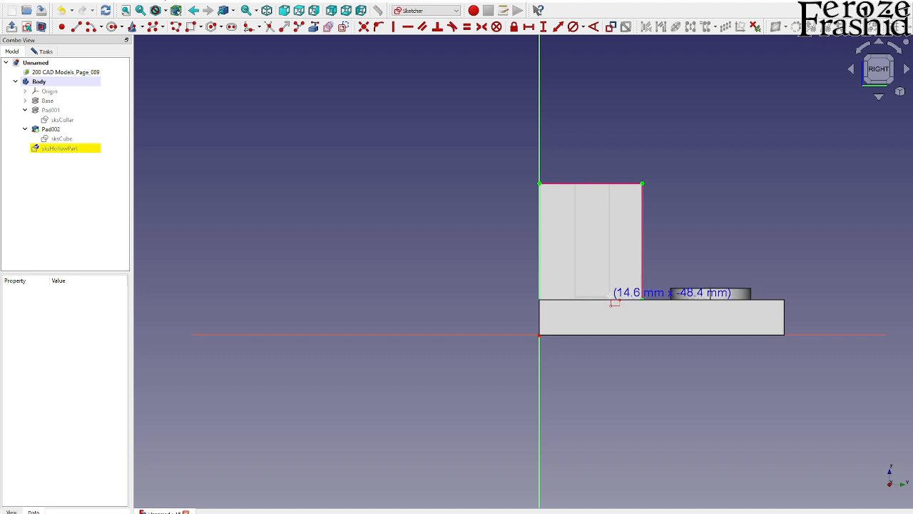
click(609, 296)
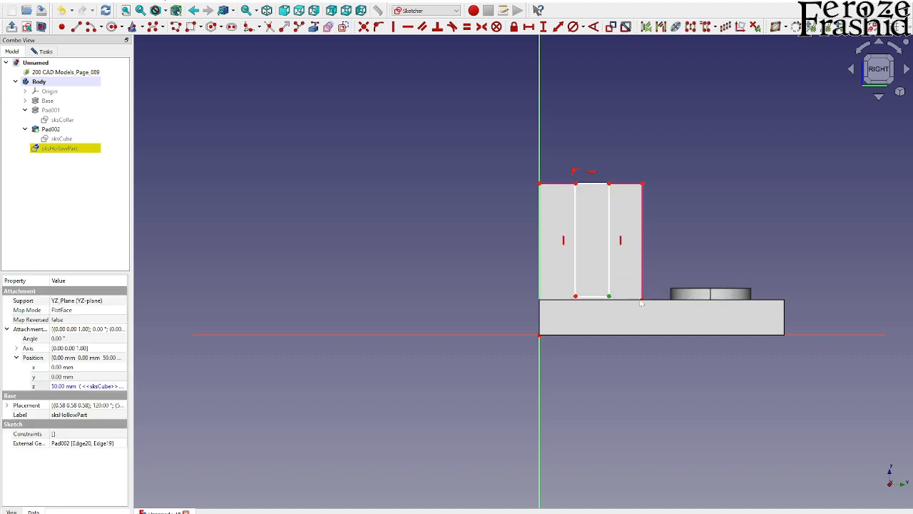
click(642, 300)
click(408, 26)
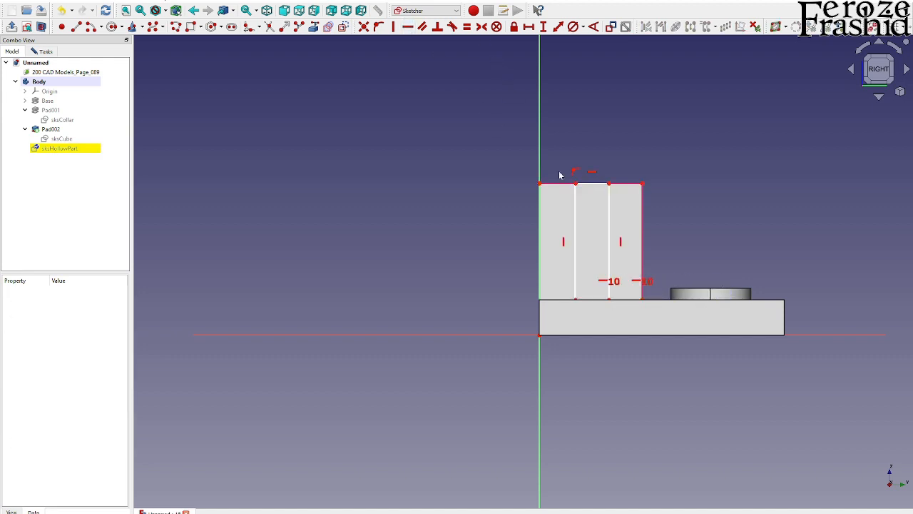
- Constrain the horizontal width of the slot rectangle's top edge to 10 mm
scroll(600, 184, up, 3)
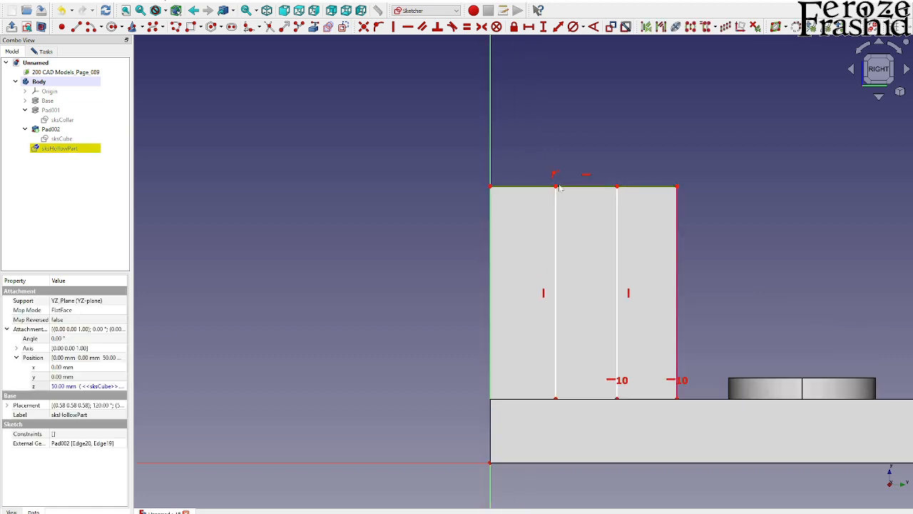
click(642, 160)
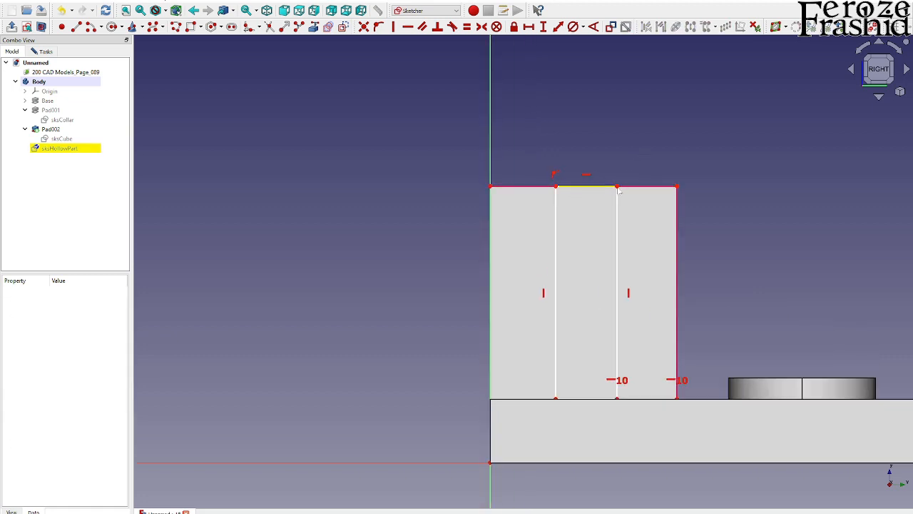
click(596, 187)
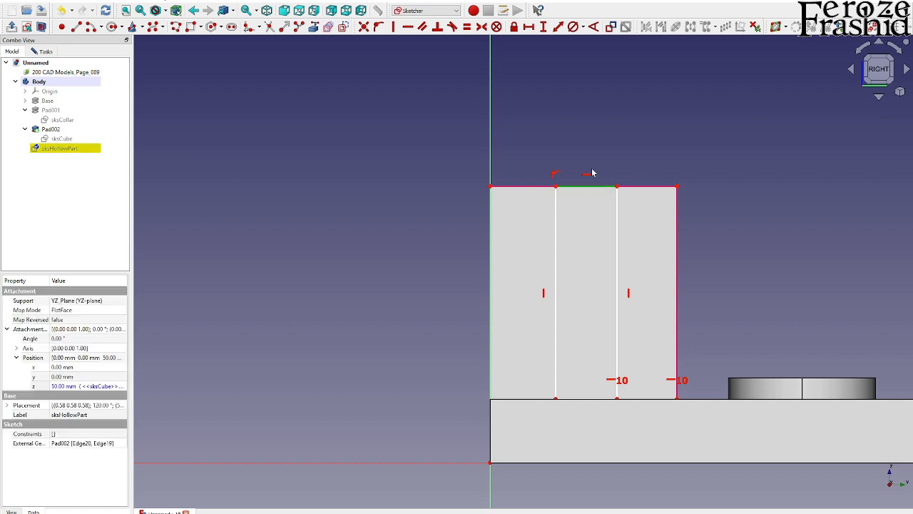
click(529, 26)
text(10)
key(Return)
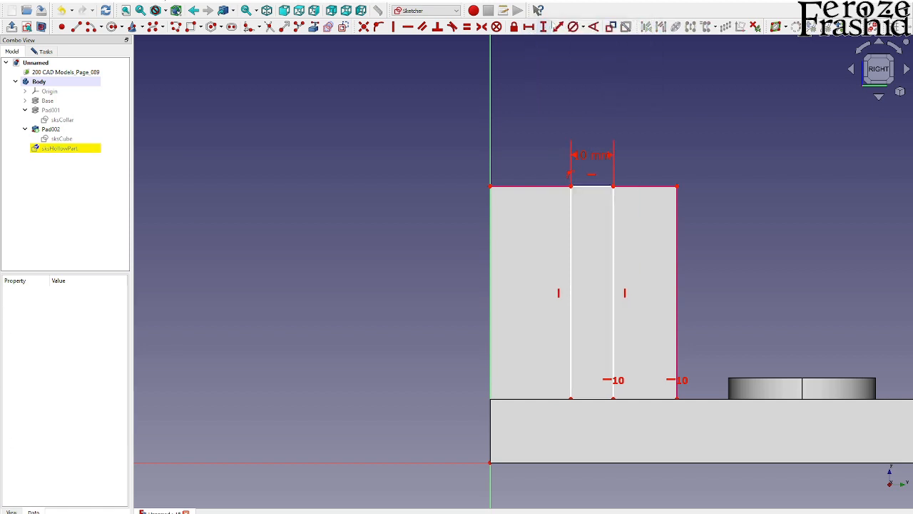
- Set the horizontal distance from the slot rectangle's nearer upper corner to the block's collar-side edge to 17 mm
click(614, 188)
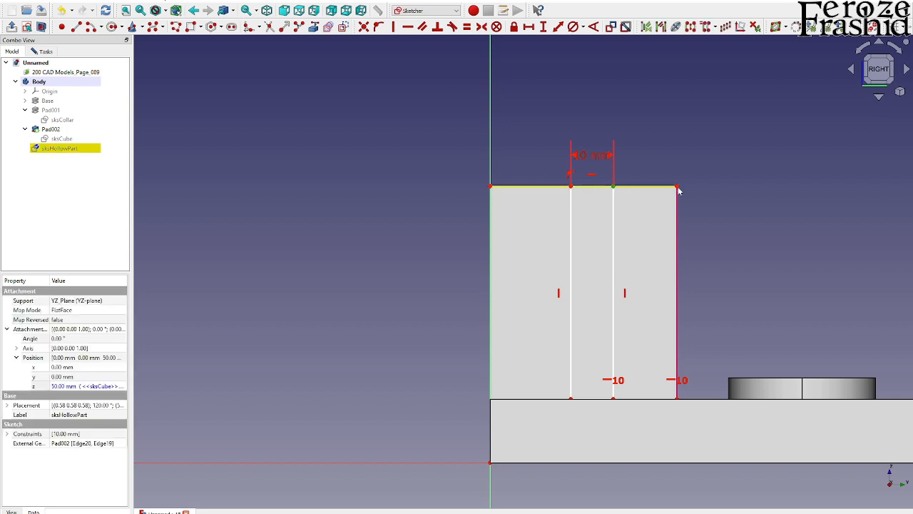
click(529, 26)
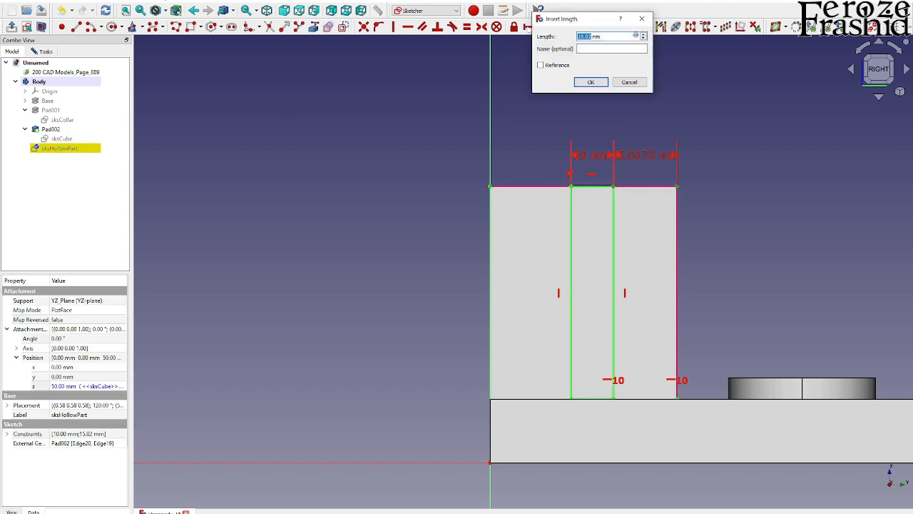
text(5)
text(4/2)
key(Return)
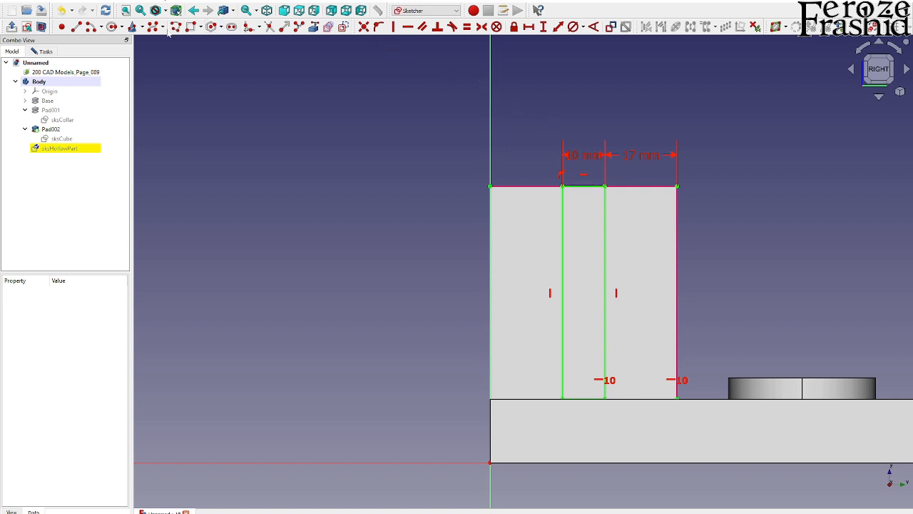
- Draw a circle centred inside the slot rectangle and set its radius to 15 mm
click(111, 27)
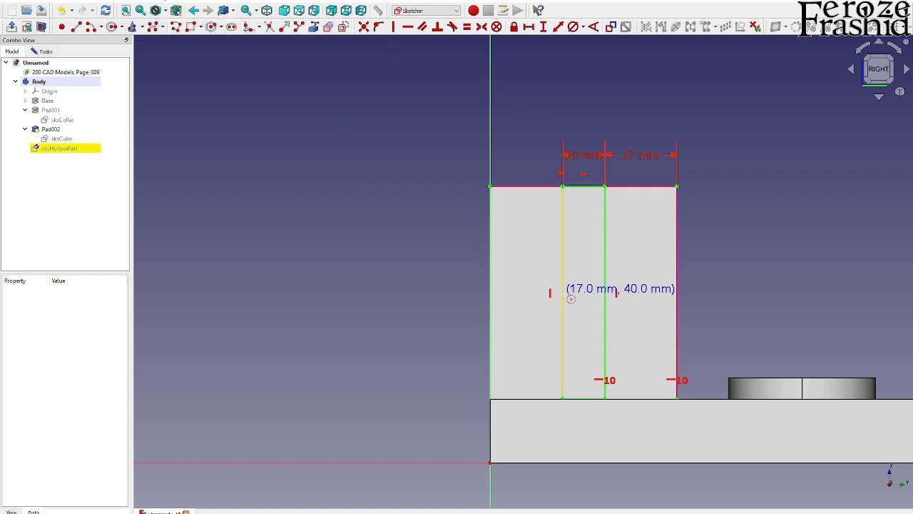
click(584, 293)
click(585, 243)
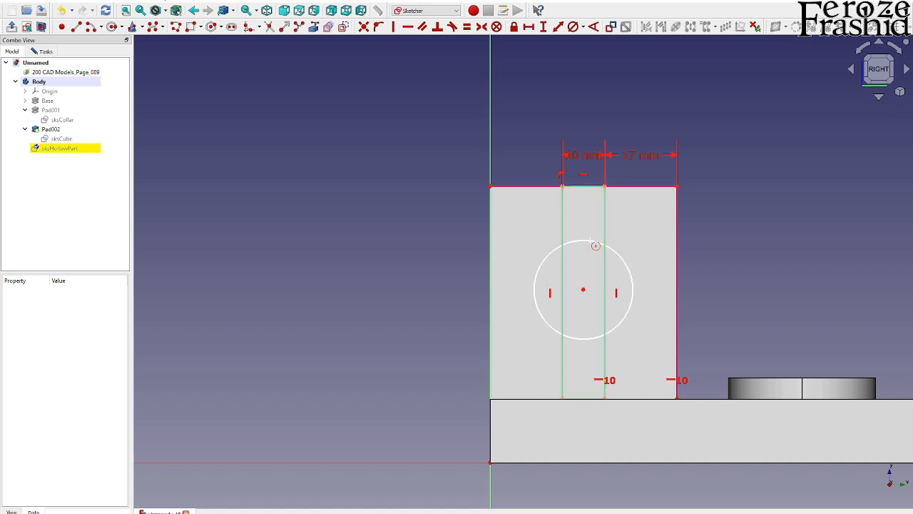
click(587, 242)
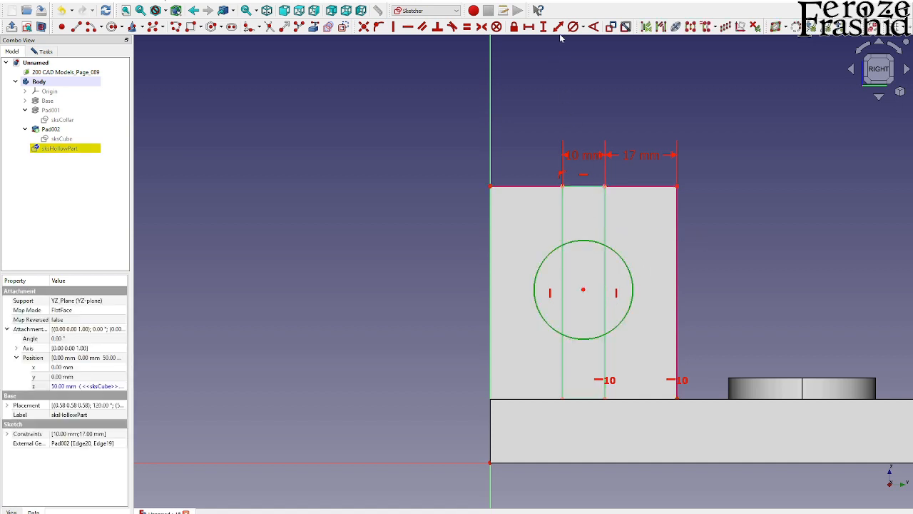
click(583, 27)
click(588, 44)
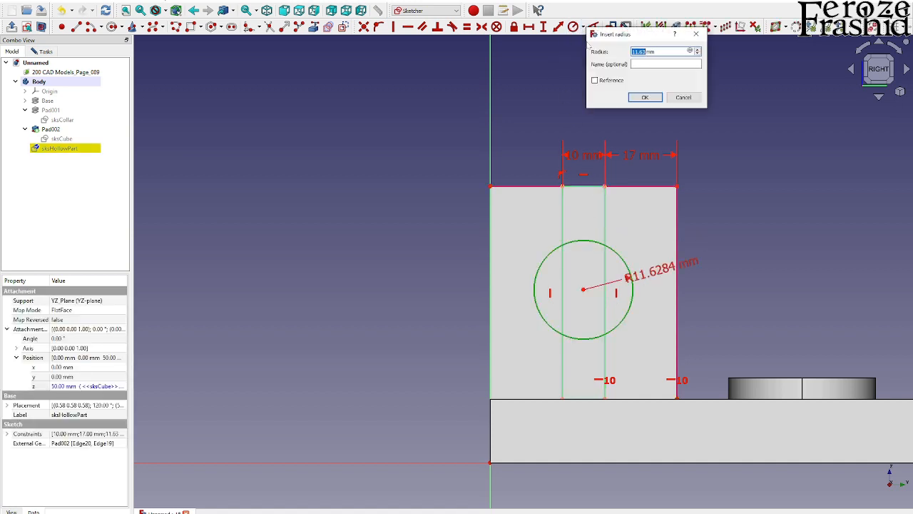
text(15)
key(Return)
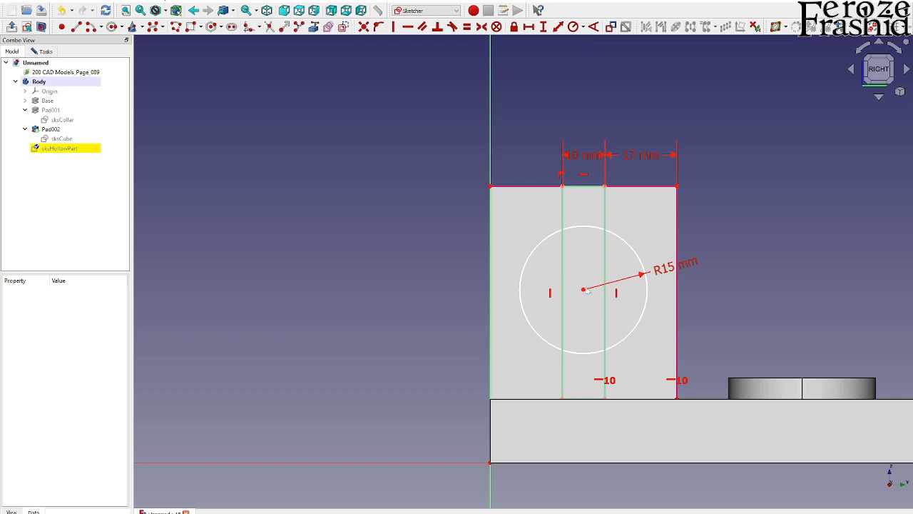
- Locate the circle's centre 25 mm below and 22 mm horizontally from the block's upper collar-side corner
click(677, 188)
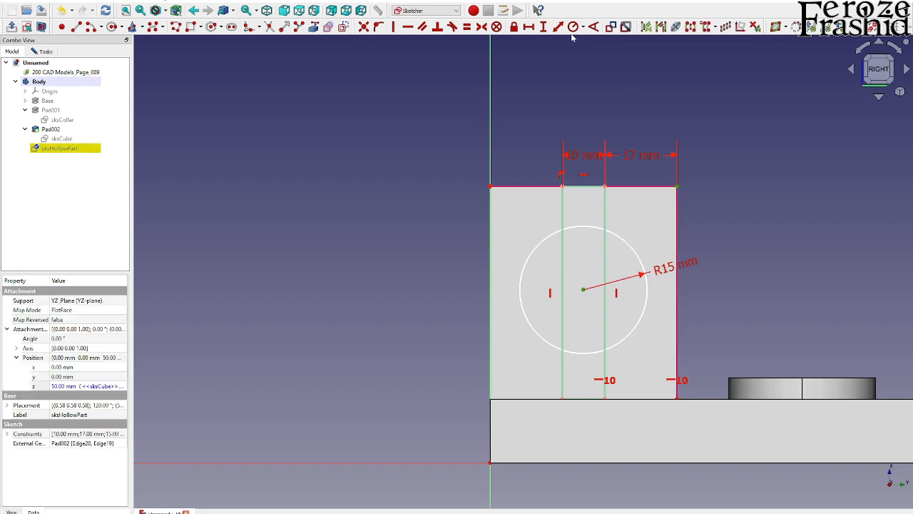
click(543, 28)
text(25)
key(Return)
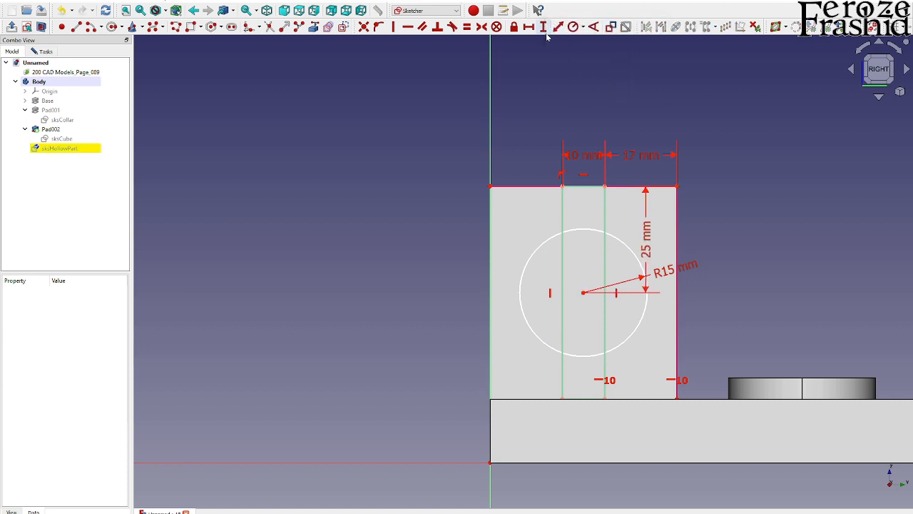
click(584, 293)
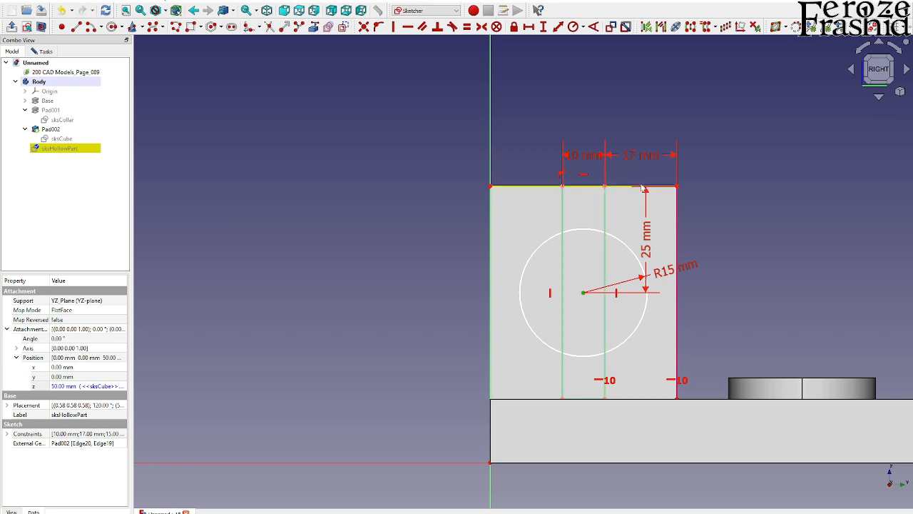
click(529, 26)
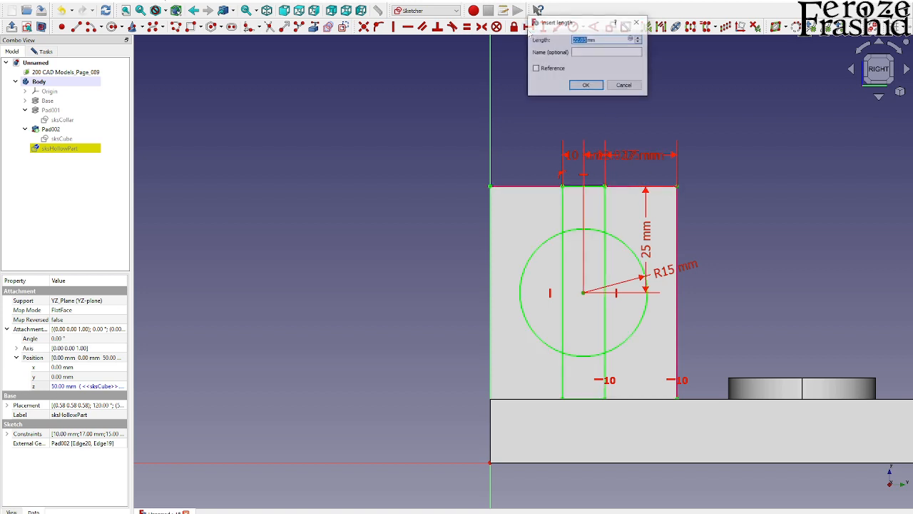
key(Return)
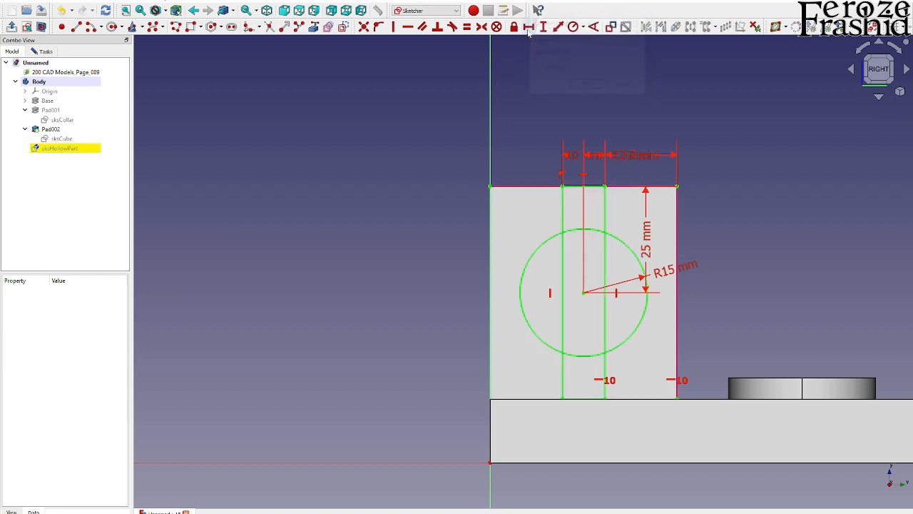
- Trim the slot lines inside the circle and the arcs crossing the slot, and constrain the upper slot line farther from the collar to vertical
click(563, 260)
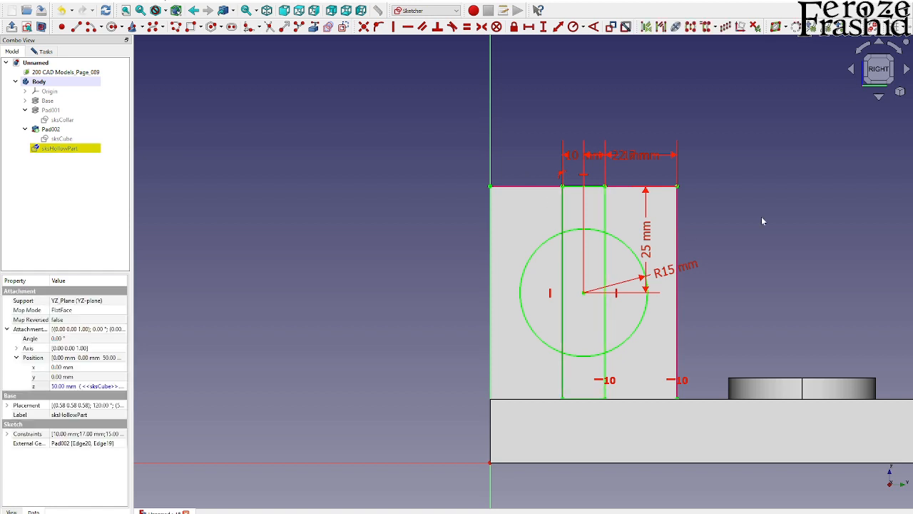
click(285, 60)
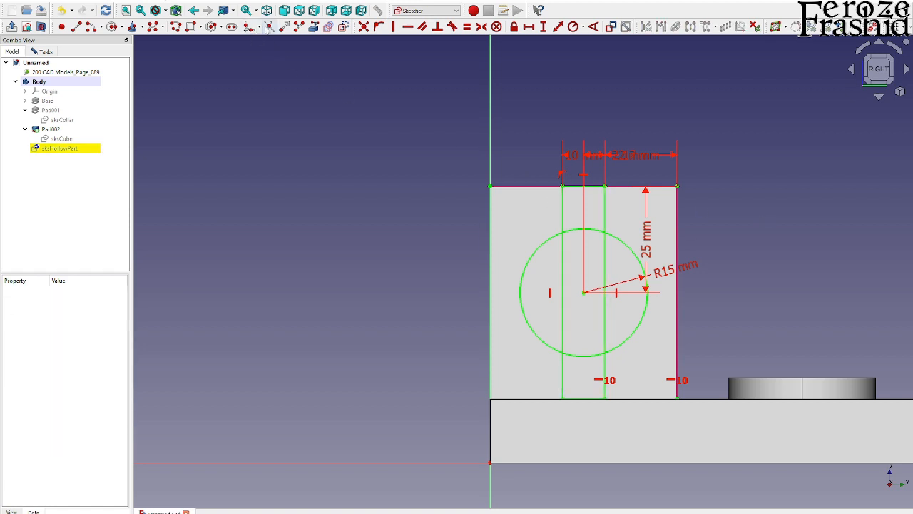
click(269, 27)
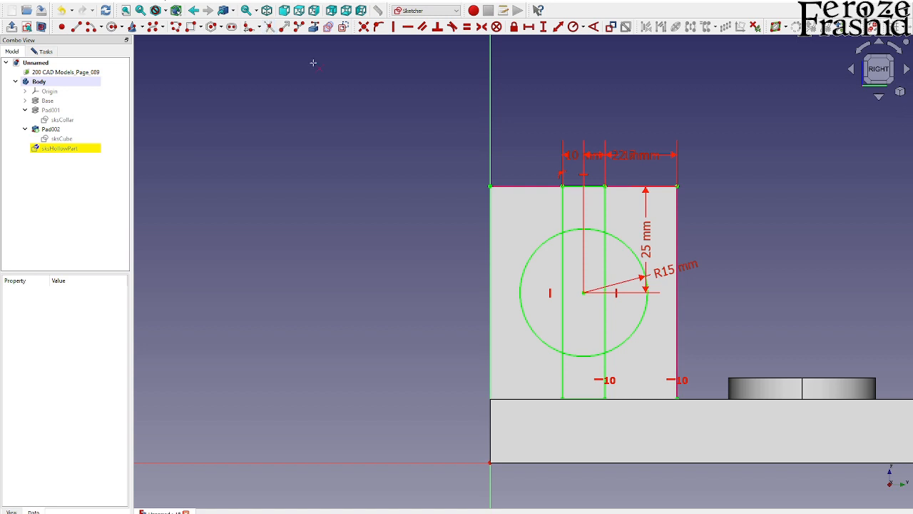
click(563, 271)
click(606, 266)
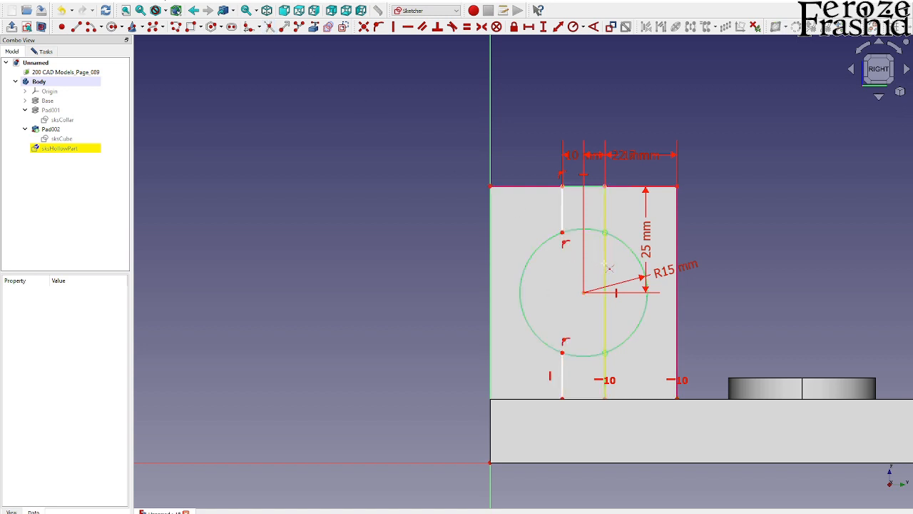
click(583, 356)
click(583, 231)
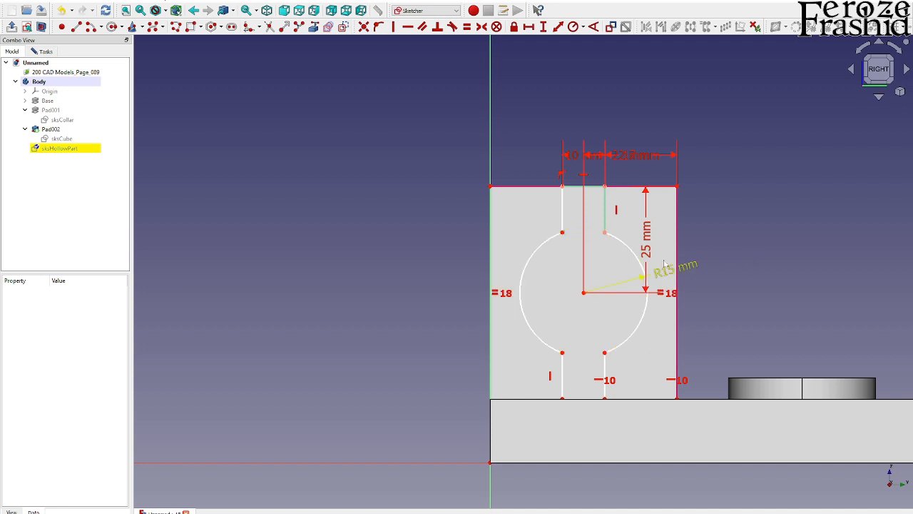
click(563, 218)
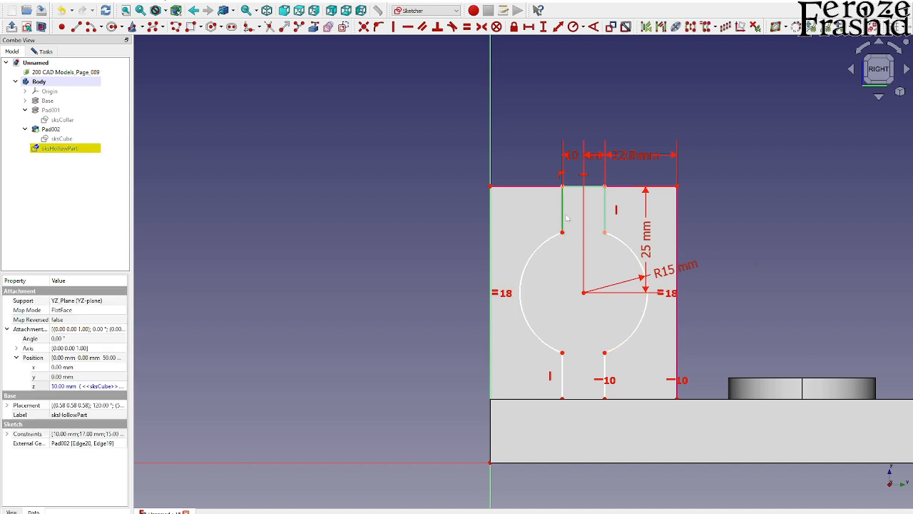
click(393, 28)
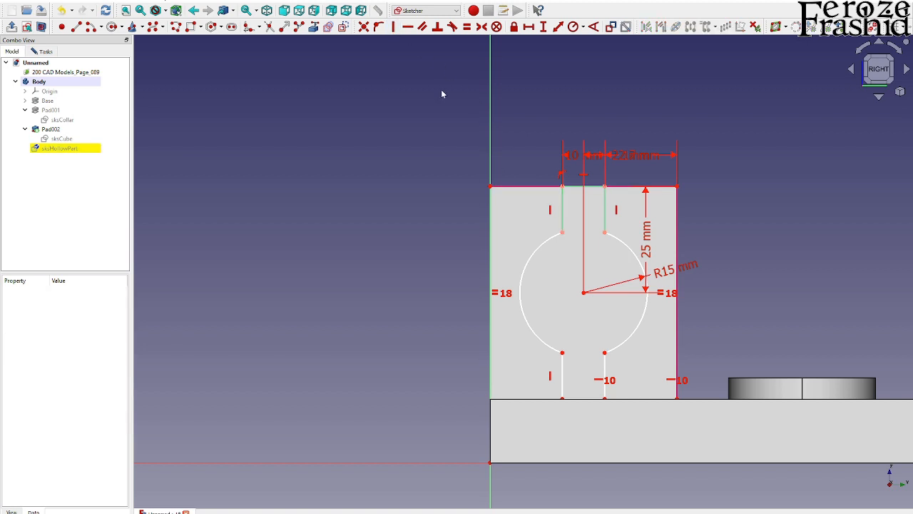
- Constrain the lower slot line nearer the collar to vertical
scroll(608, 372, up, 4)
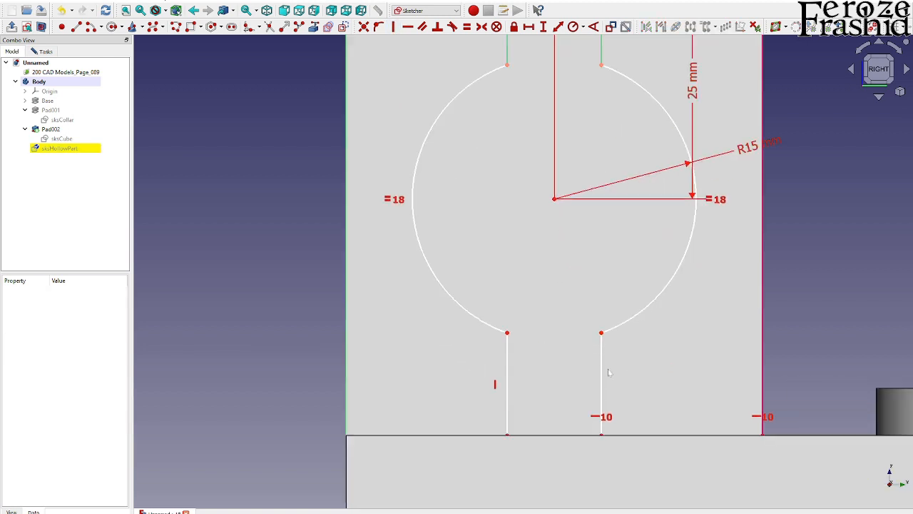
click(608, 372)
scroll(615, 378, down, 3)
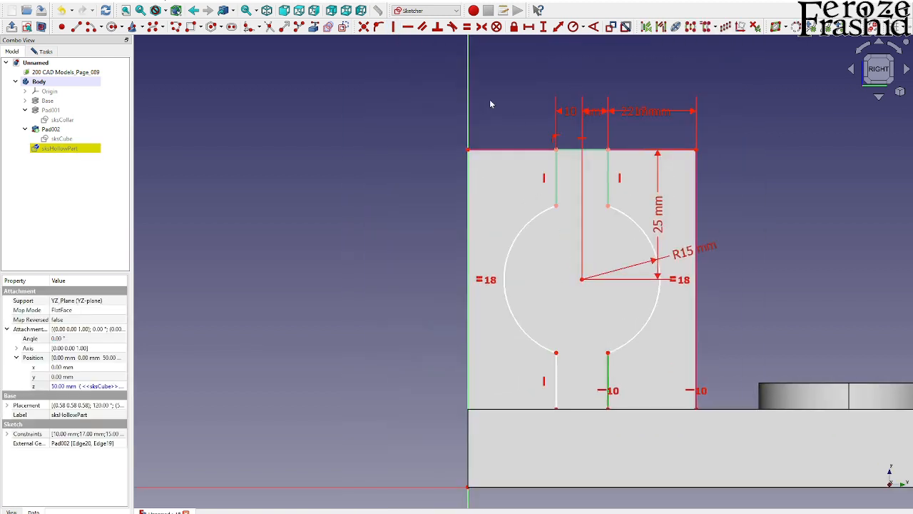
click(394, 27)
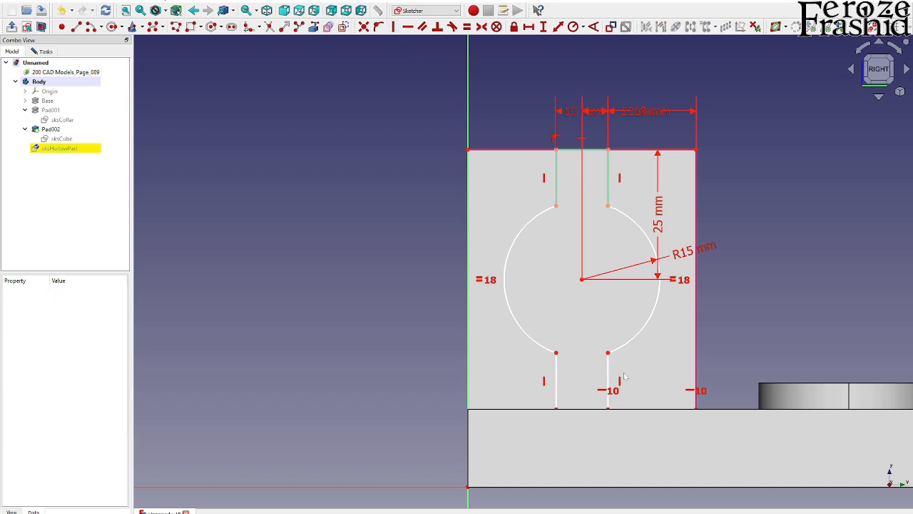
- Align the upper and lower arc endpoints vertically on both sides of the slot, and close the sketch
click(609, 355)
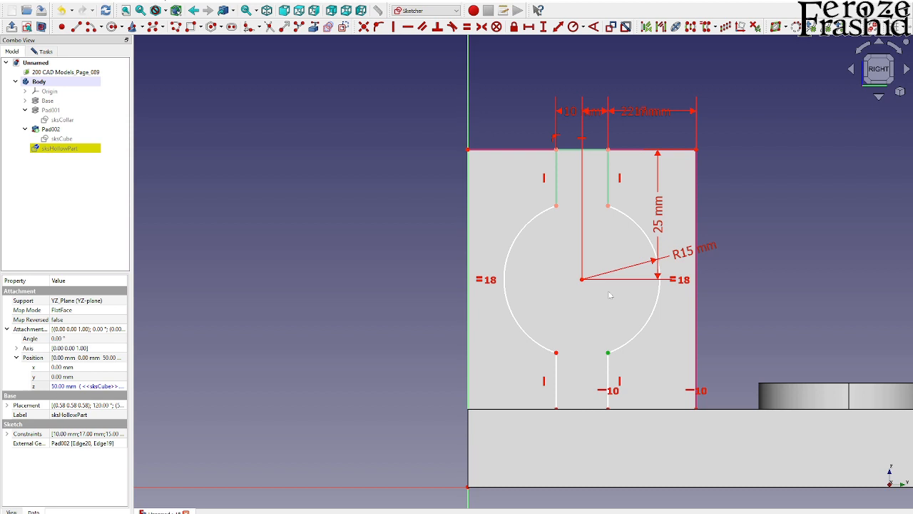
click(608, 207)
click(393, 27)
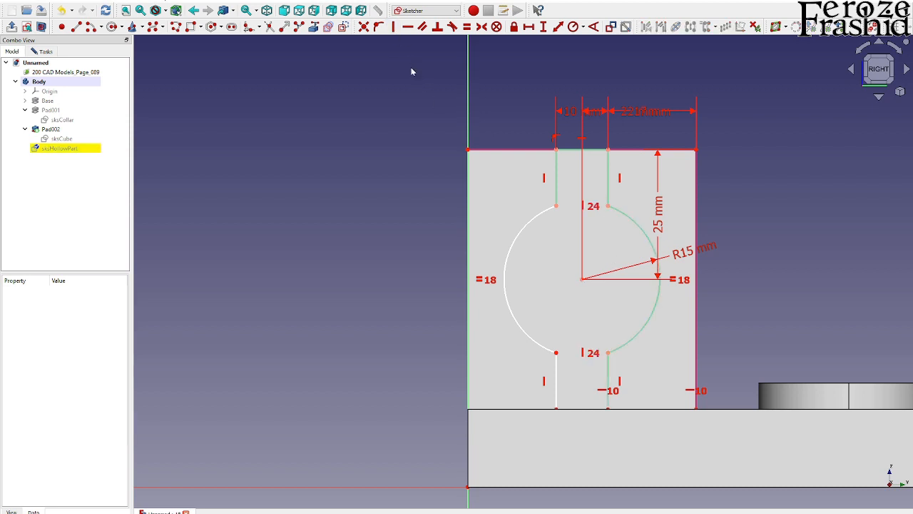
click(556, 352)
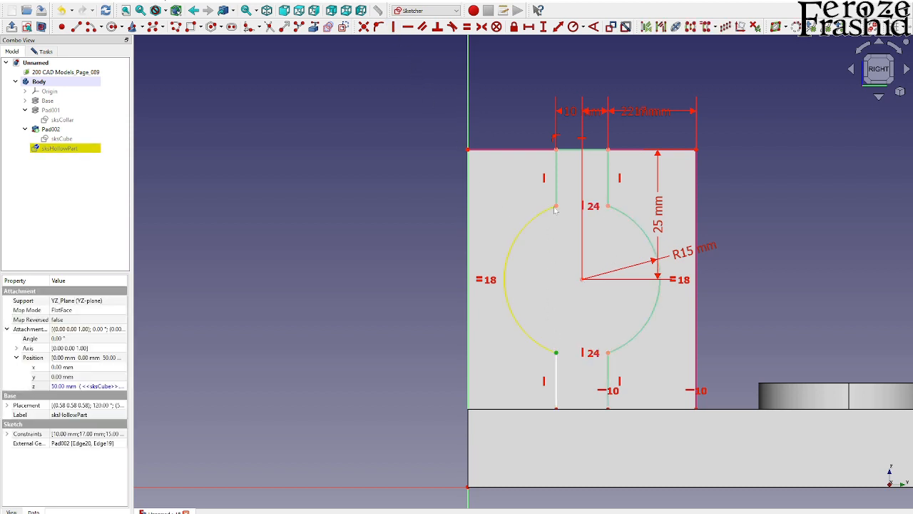
click(393, 27)
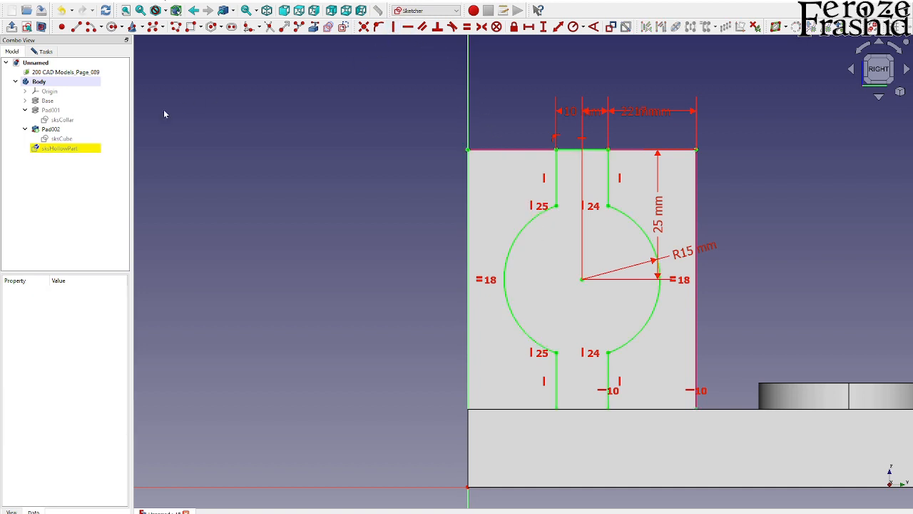
click(50, 53)
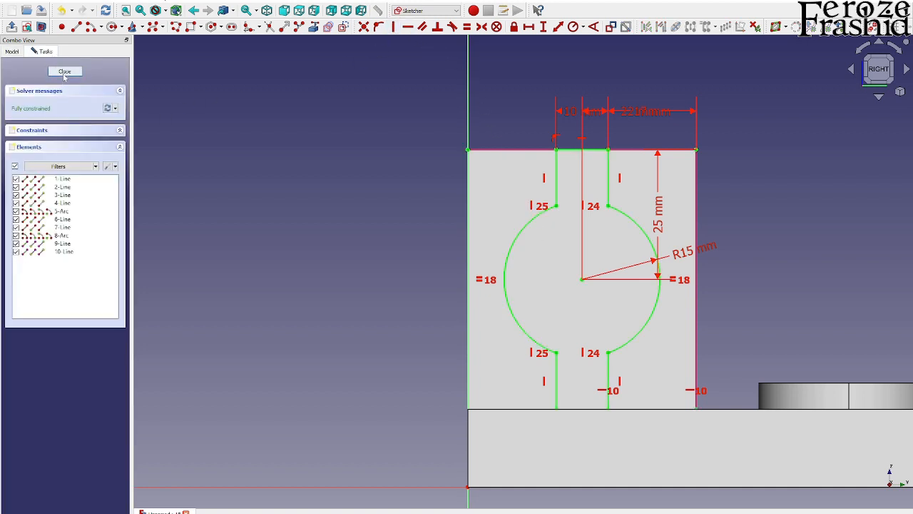
click(65, 71)
- Pocket the sksHollowPart sketch into the upright block to a length of 30 mm
scroll(649, 336, up, 3)
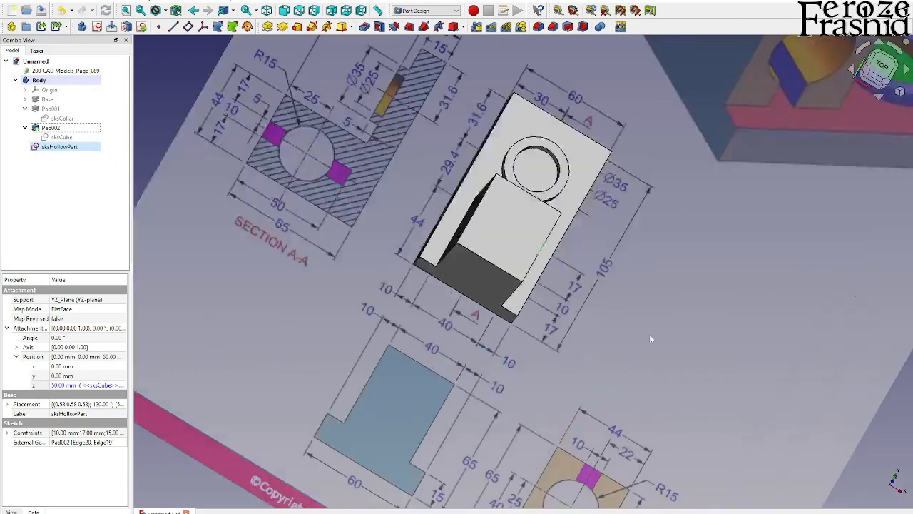
mouse_move(649, 336)
middle_down()
mouse_move(475, 270)
mouse_move(479, 257)
middle_up()
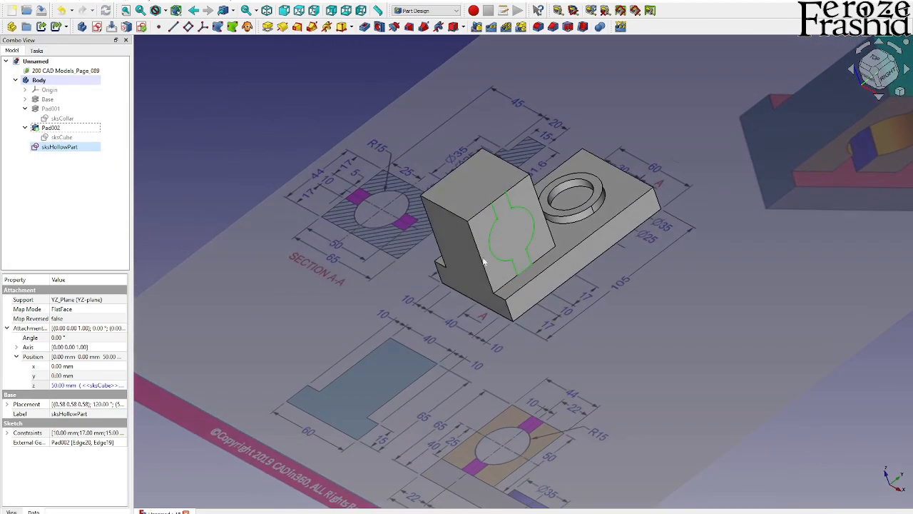
scroll(483, 263, up, 4)
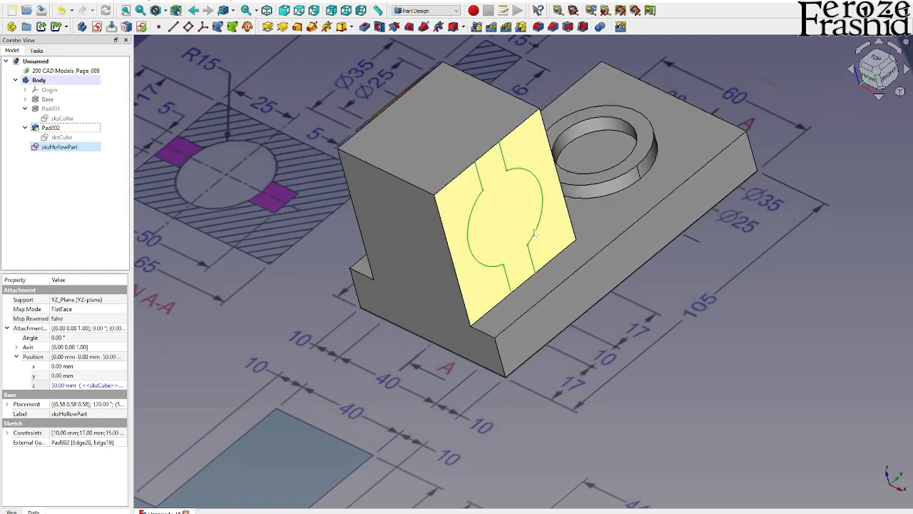
click(71, 147)
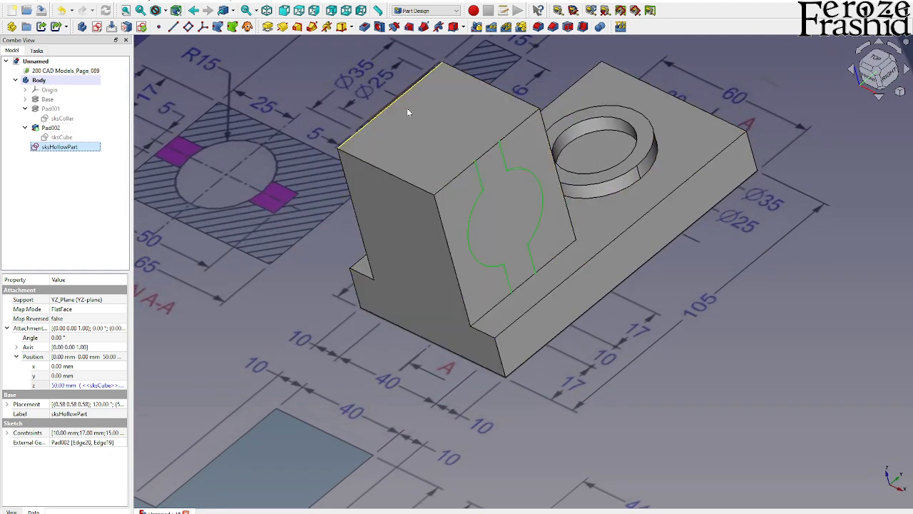
click(365, 27)
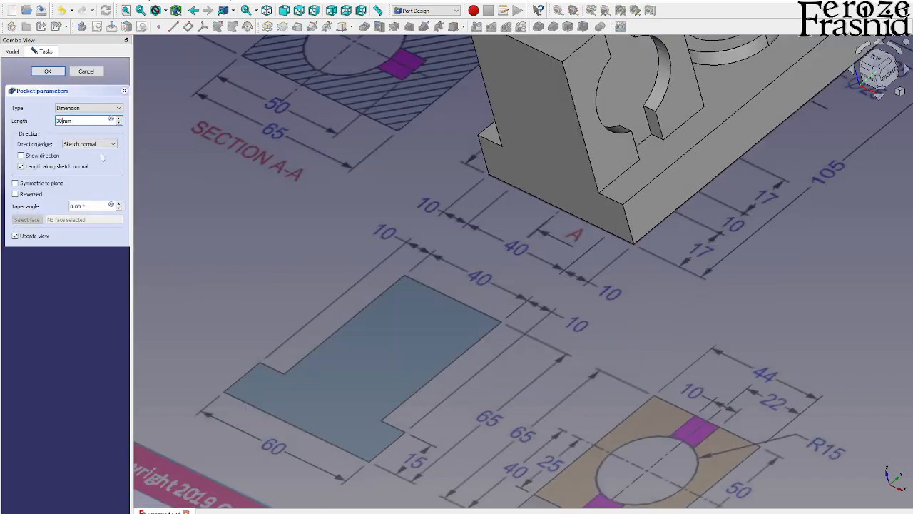
key(Return)
scroll(337, 284, down, 3)
mouse_move(469, 295)
middle_down()
mouse_move(523, 314)
mouse_move(515, 251)
mouse_move(459, 295)
mouse_move(596, 269)
mouse_move(530, 275)
mouse_move(595, 264)
mouse_move(625, 200)
mouse_move(571, 210)
mouse_move(517, 244)
middle_up()
scroll(452, 293, down, 3)
scroll(571, 209, up, 3)
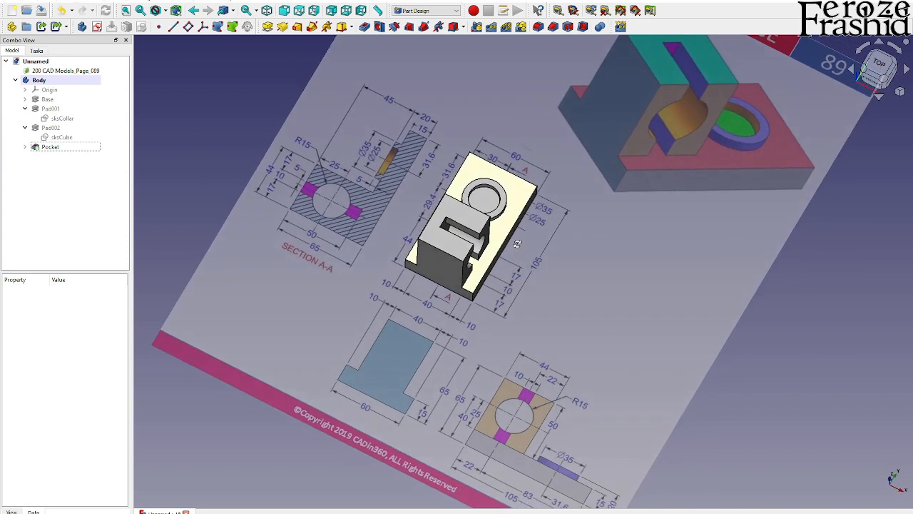